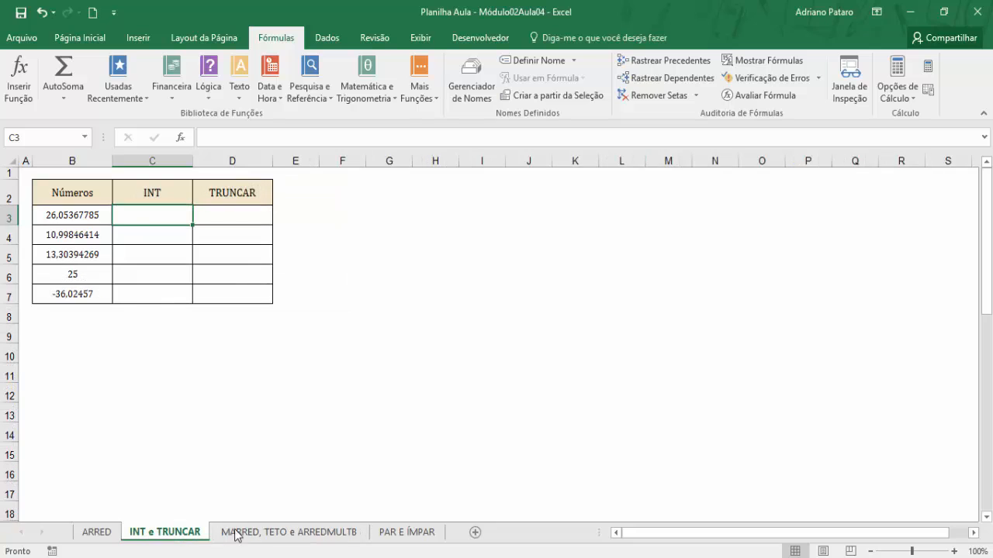
# - Look through the worksheets for the other rounding functions and return to the ARRED sheet
pyautogui.click(311, 533)
pyautogui.click(395, 534)
pyautogui.click(353, 533)
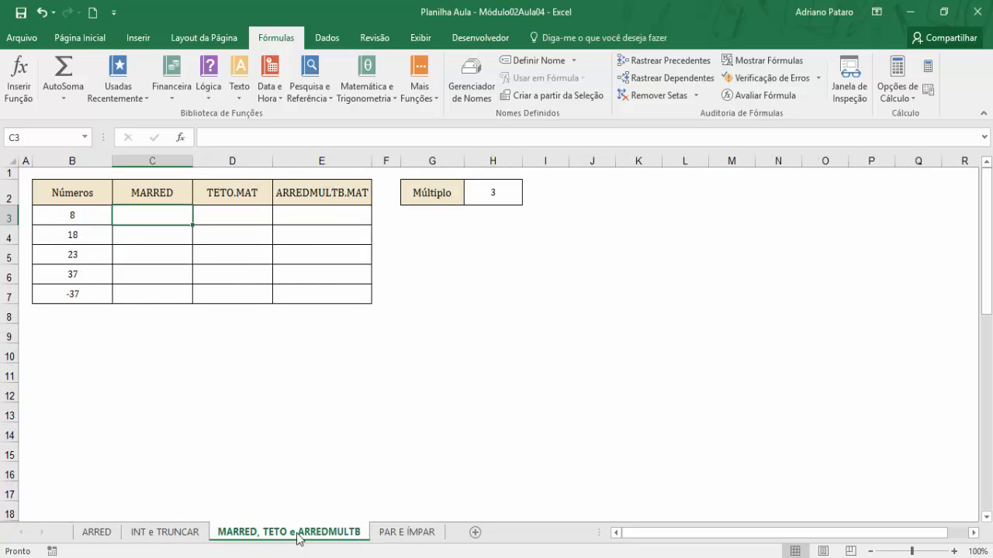
pyautogui.click(190, 533)
pyautogui.click(85, 535)
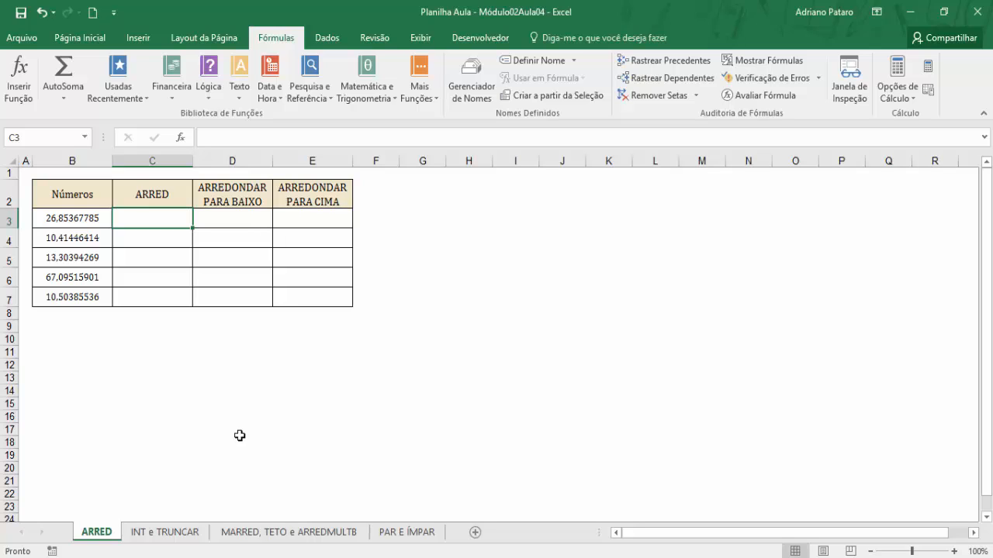
# - Review the source numbers in B3:B7 and the three rounding columns in C3:E7
pyautogui.moveTo(166, 218)
pyautogui.mouseDown()
pyautogui.moveTo(284, 222)
pyautogui.moveTo(169, 222)
pyautogui.mouseUp()
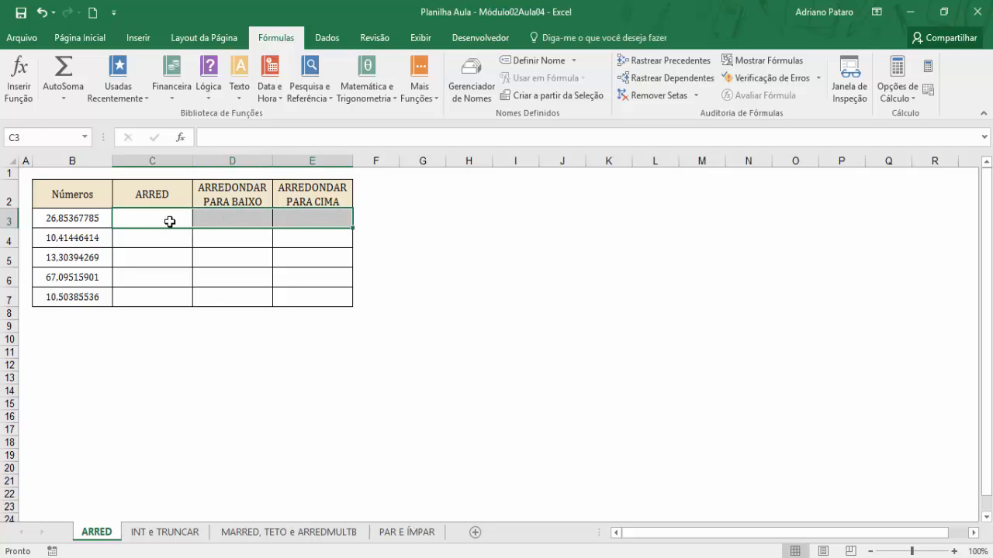
pyautogui.click(236, 220)
pyautogui.click(313, 224)
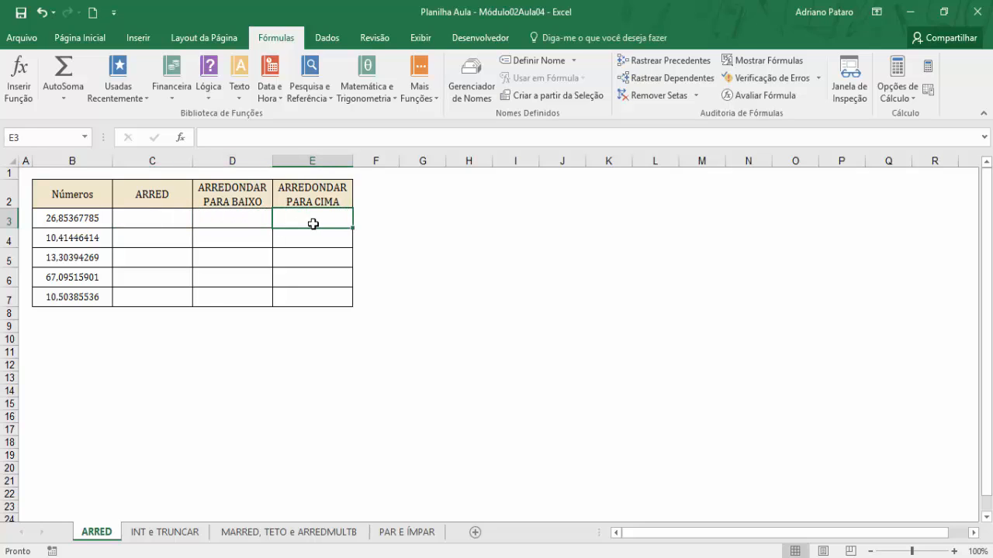
pyautogui.click(175, 218)
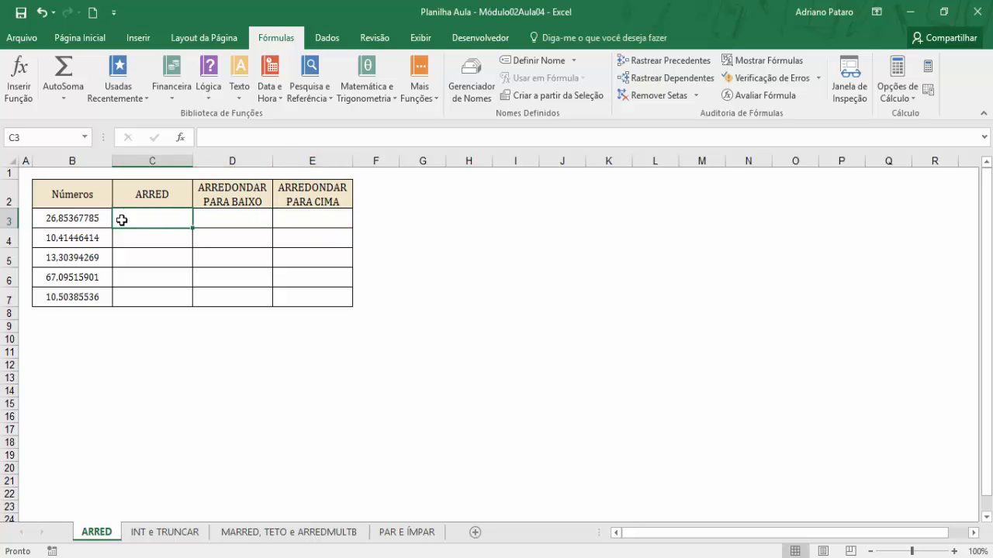
pyautogui.moveTo(93, 218); pyautogui.dragTo(83, 299)
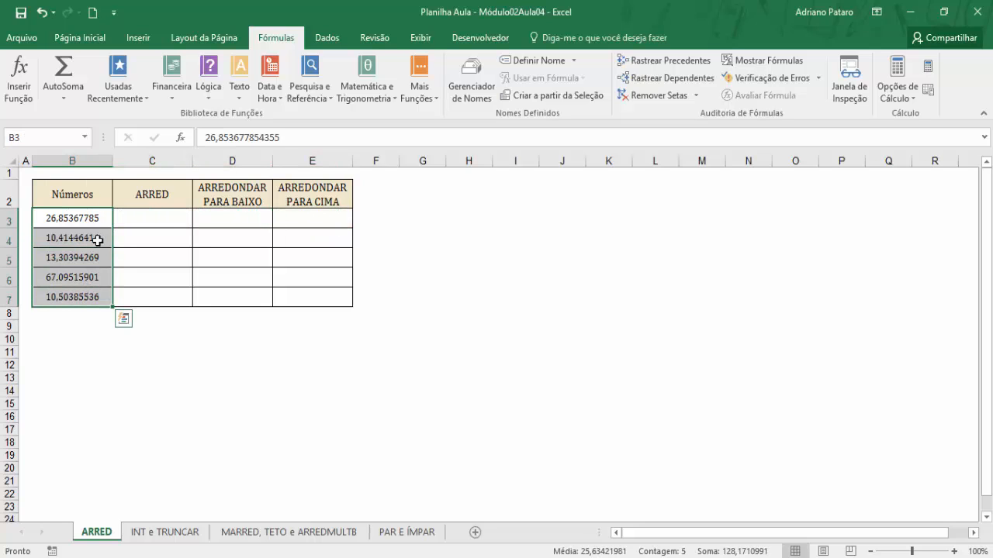
pyautogui.moveTo(93, 222); pyautogui.dragTo(96, 297)
pyautogui.moveTo(151, 222); pyautogui.dragTo(312, 292)
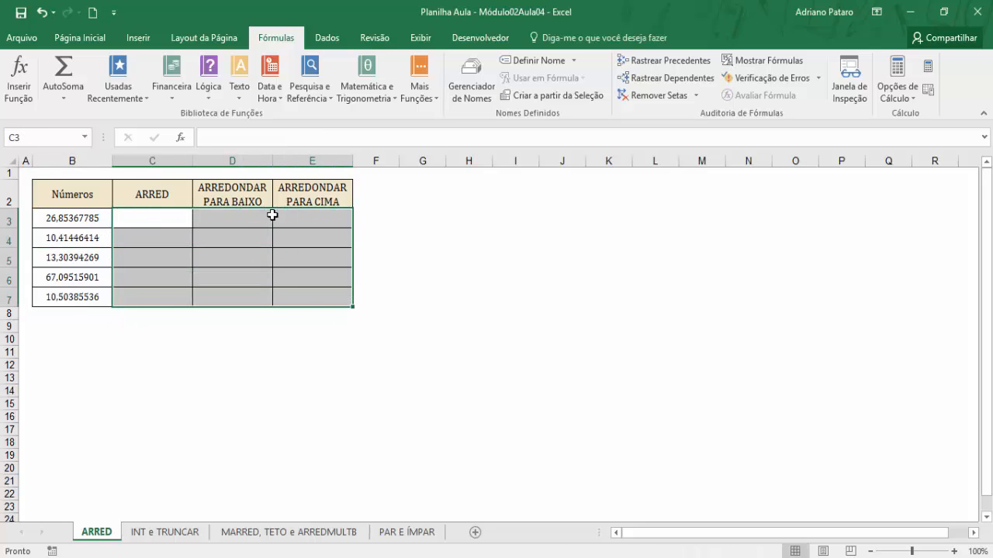
# - Insert the ARRED function in C3 with cell B3 as the number to round
pyautogui.click(148, 220)
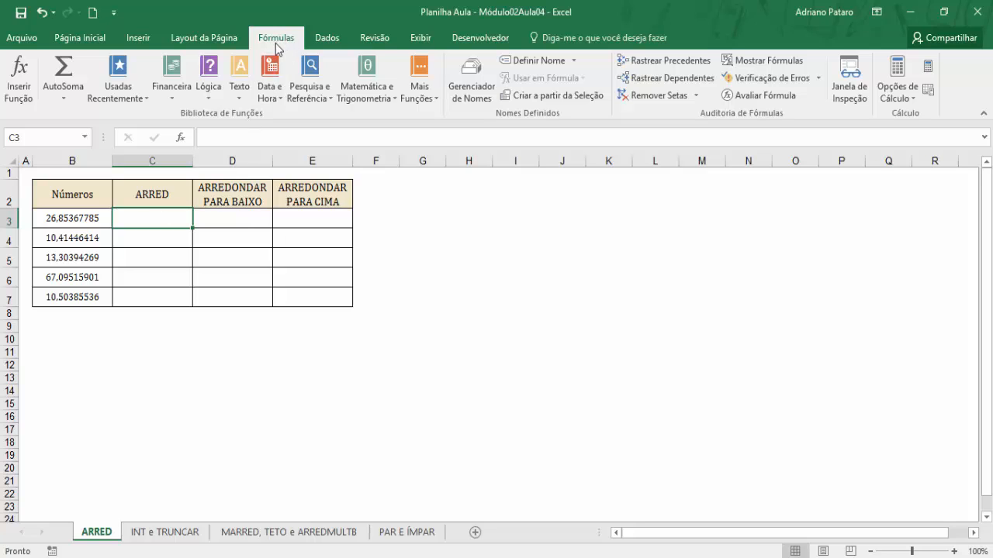
pyautogui.click(372, 96)
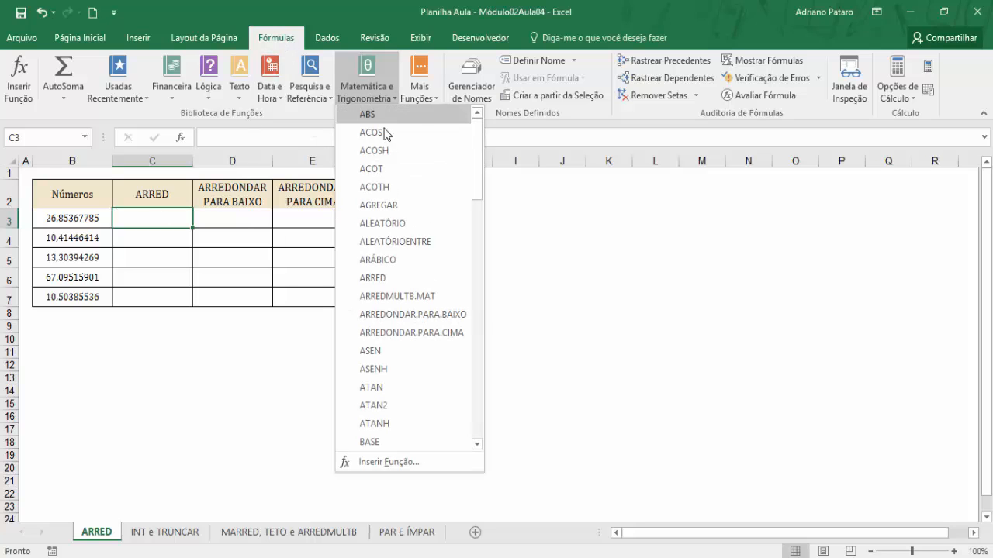
pyautogui.click(388, 279)
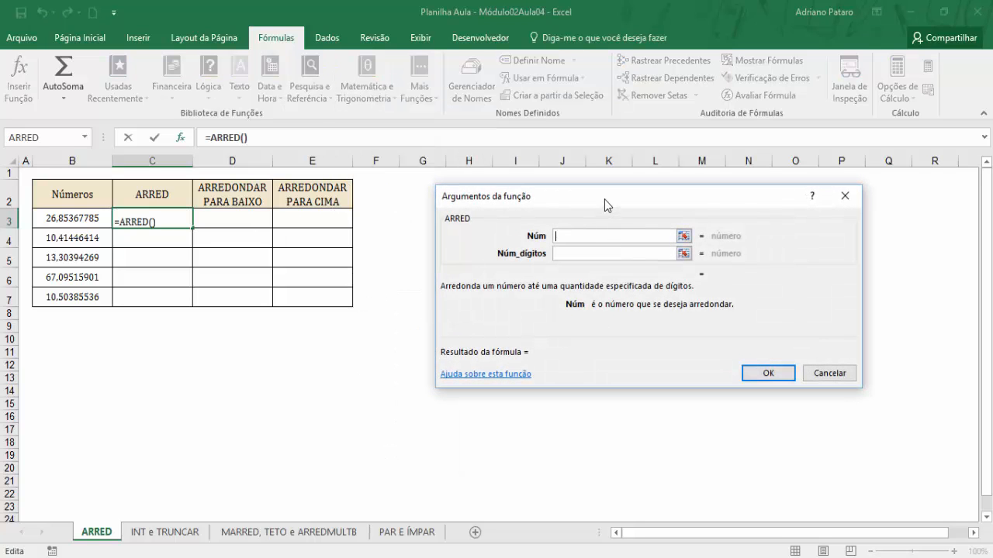
pyautogui.moveTo(605, 200); pyautogui.dragTo(608, 237)
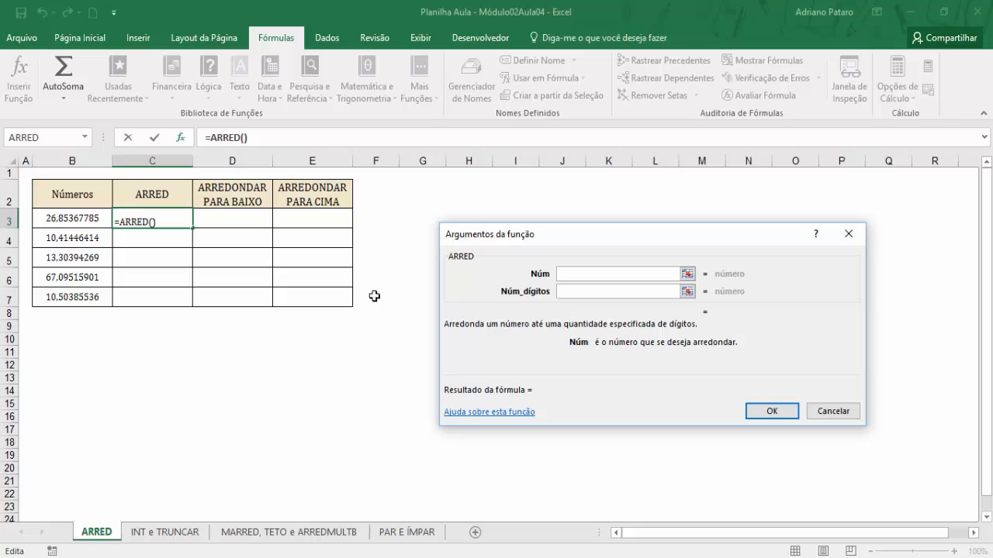
pyautogui.moveTo(570, 230); pyautogui.dragTo(537, 196)
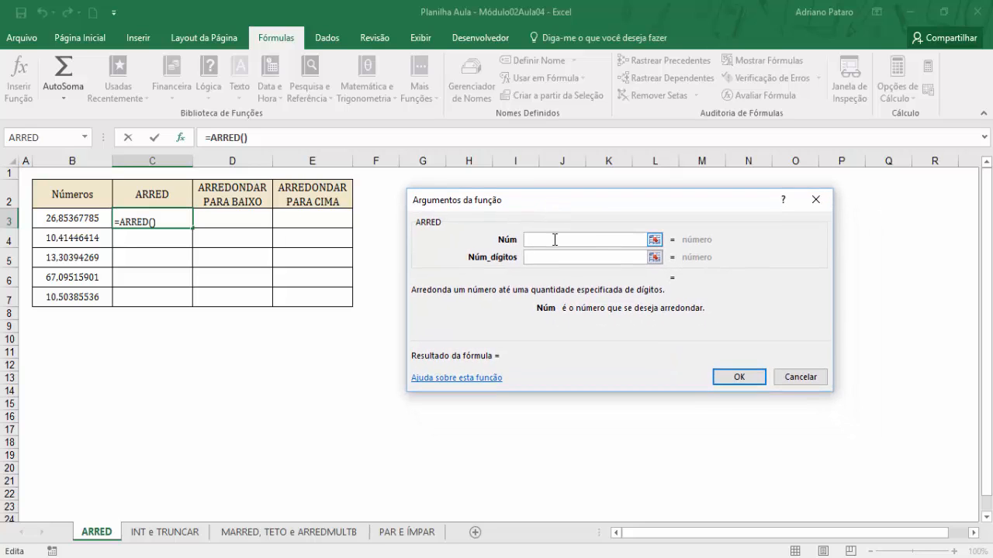
pyautogui.click(81, 217)
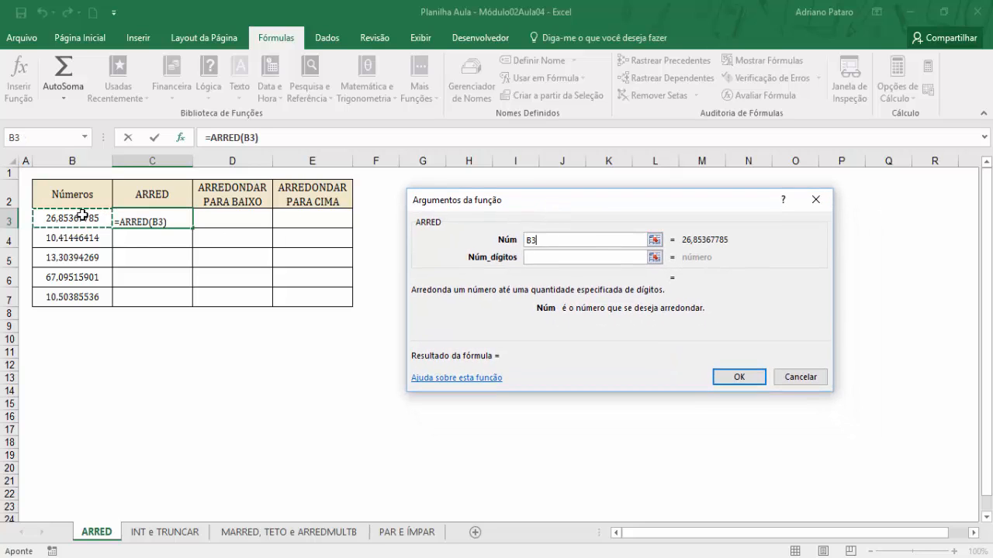
# - Try 1 and 3 as Núm_dígitos, settle on 2, and copy the ARRED formula from C3 down to C7
pyautogui.click(541, 258)
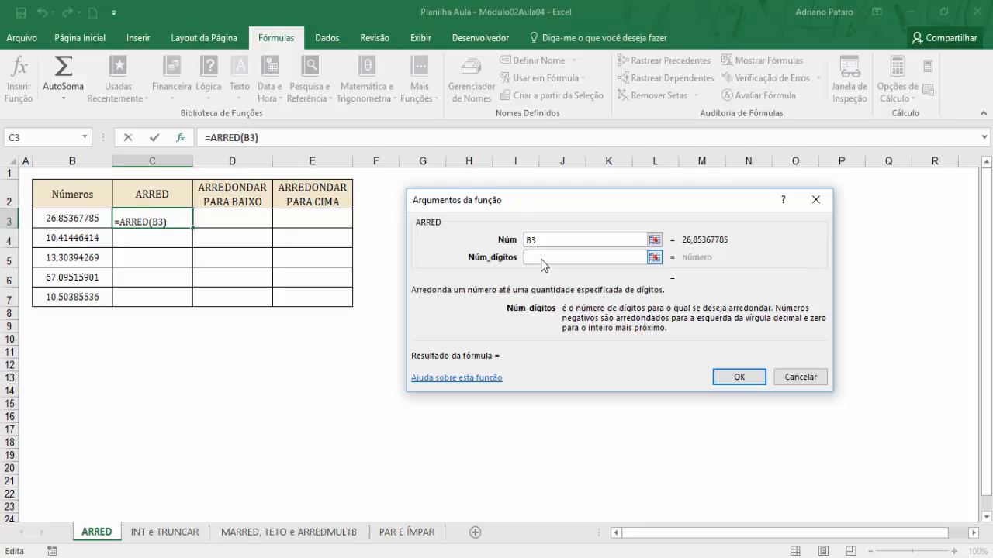
pyautogui.write('1')
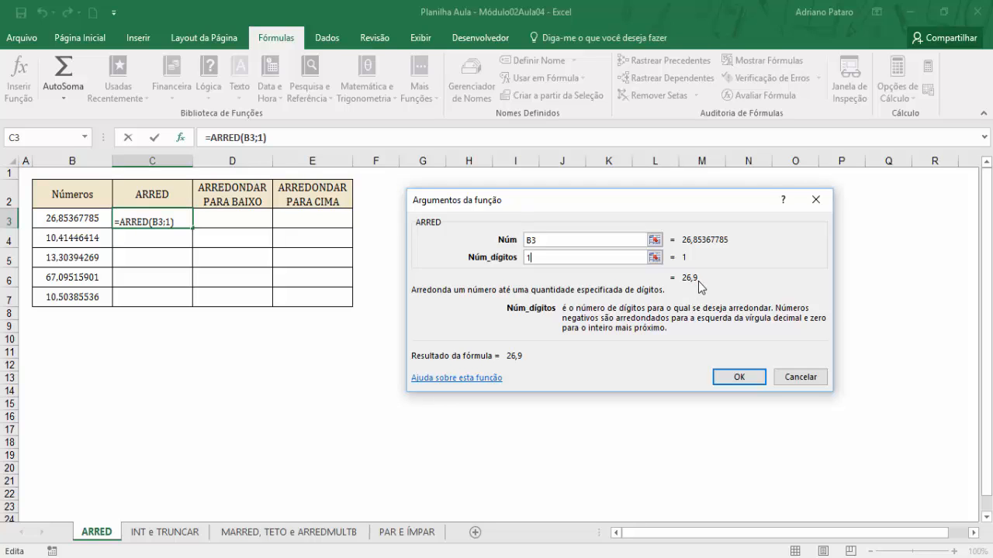
pyautogui.press('BackSpace')
pyautogui.write('2')
pyautogui.press('BackSpace')
pyautogui.write('3')
pyautogui.press('BackSpace')
pyautogui.write('2')
pyautogui.click(739, 377)
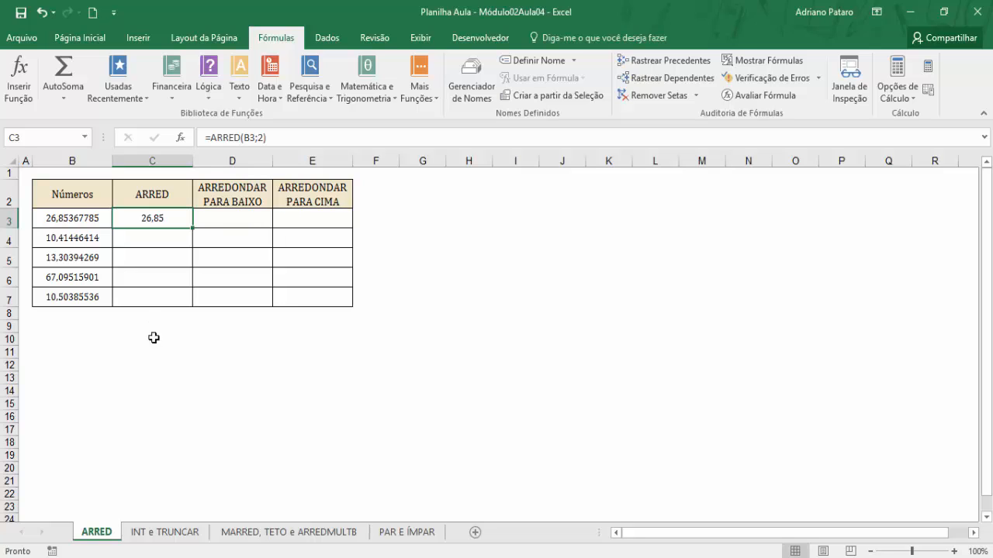
pyautogui.moveTo(193, 227); pyautogui.dragTo(191, 303)
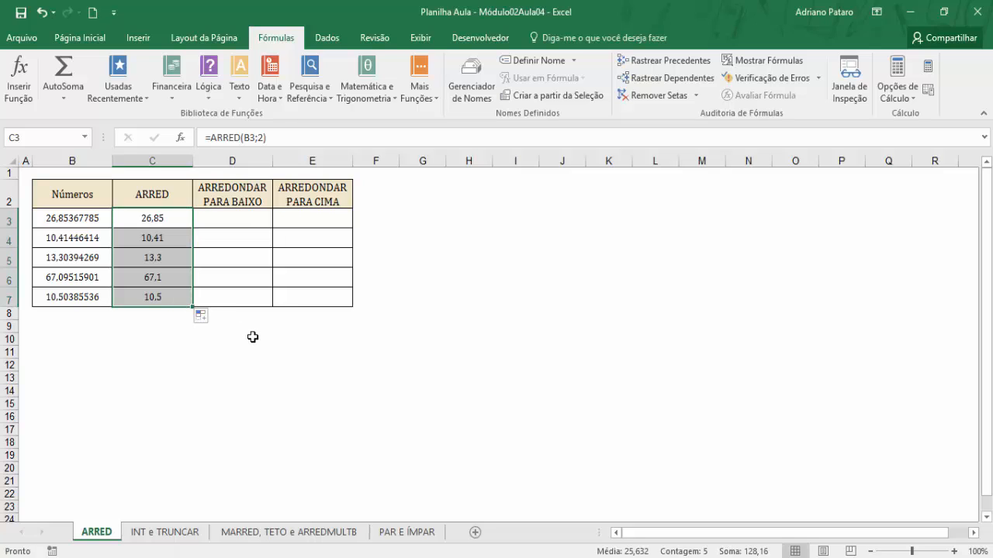
# - Compare the original numbers in column B with their rounded results in column C
pyautogui.click(152, 219)
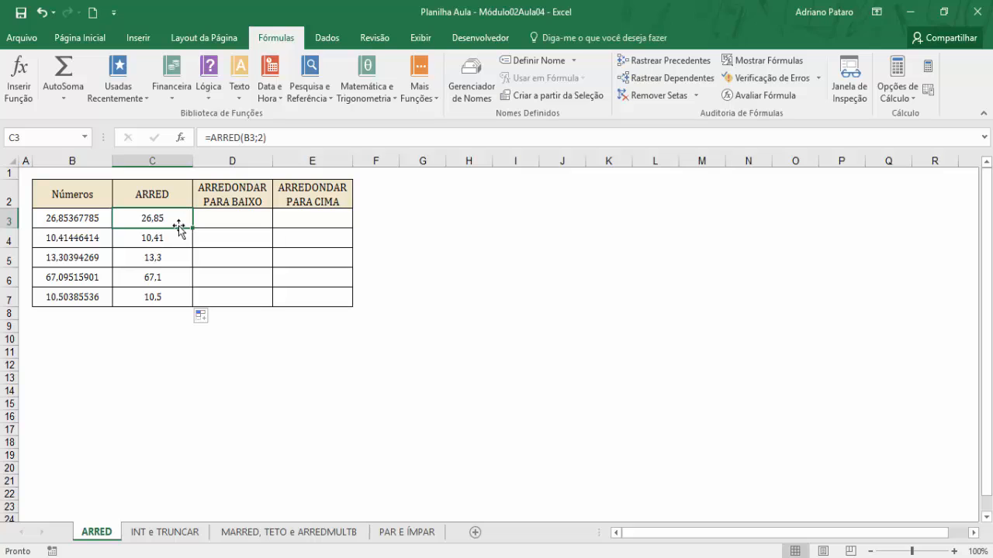
pyautogui.click(84, 236)
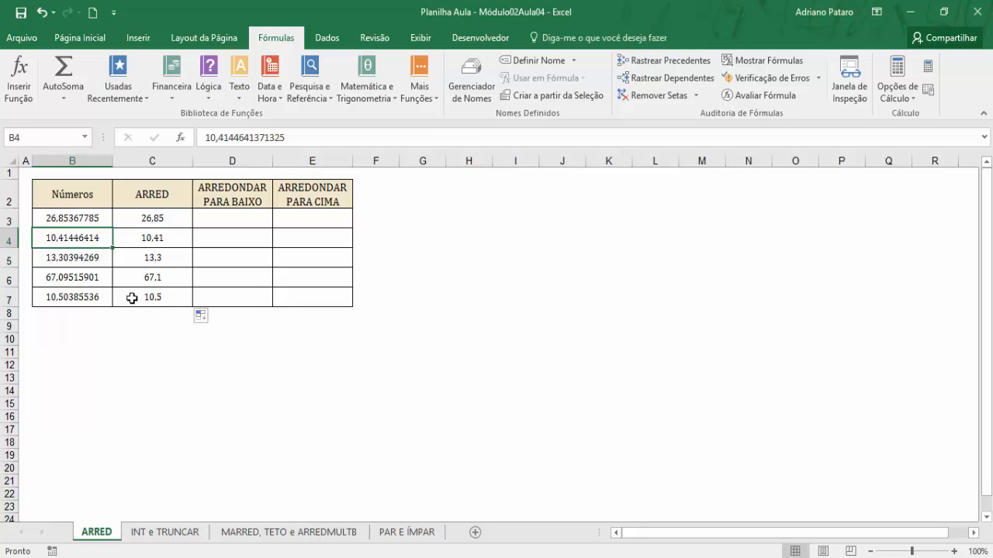
pyautogui.click(73, 259)
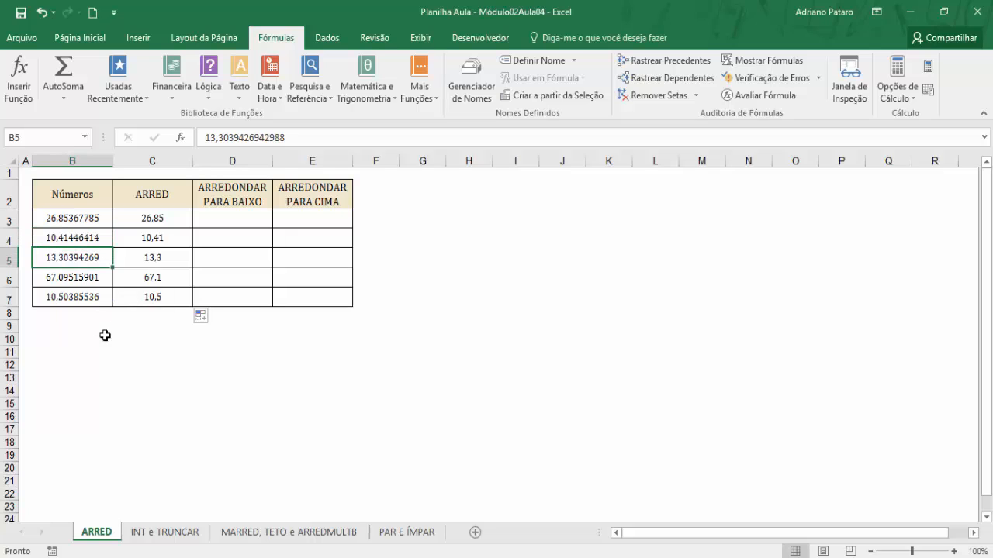
pyautogui.click(78, 279)
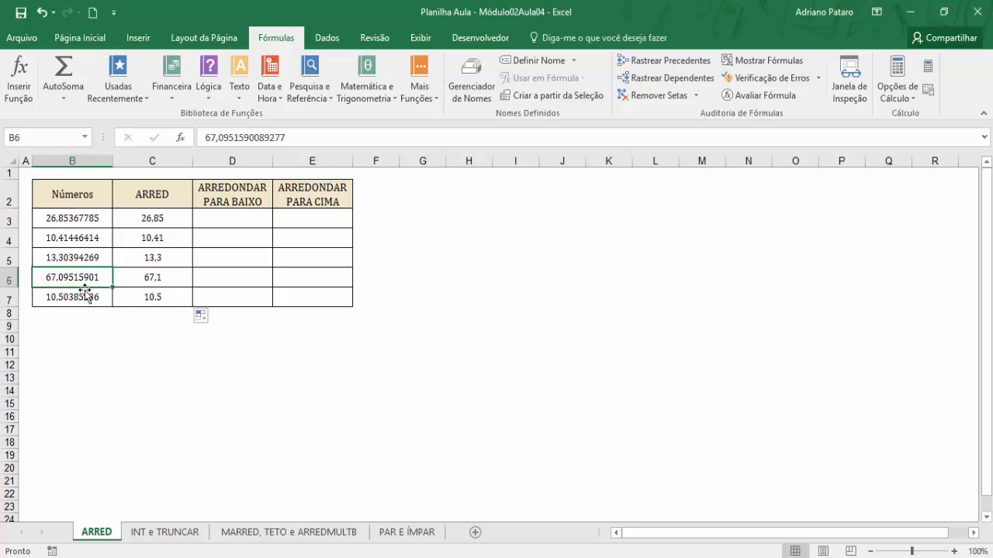
pyautogui.click(82, 293)
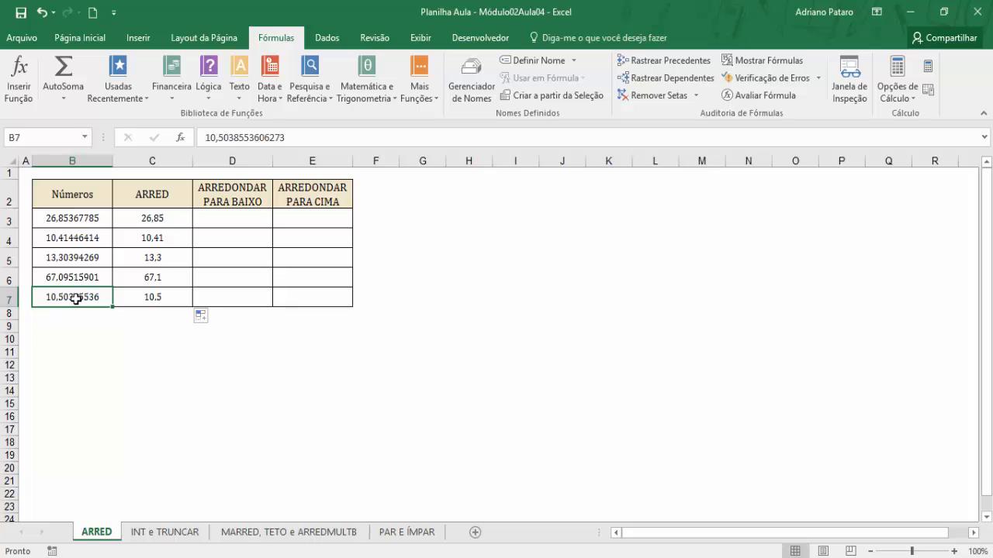
pyautogui.click(133, 298)
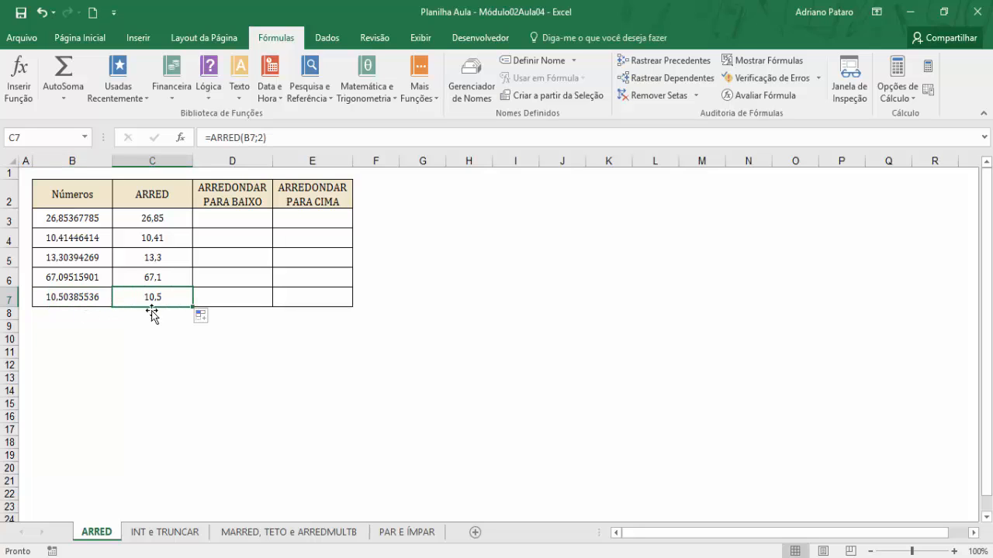
pyautogui.click(158, 238)
pyautogui.click(85, 240)
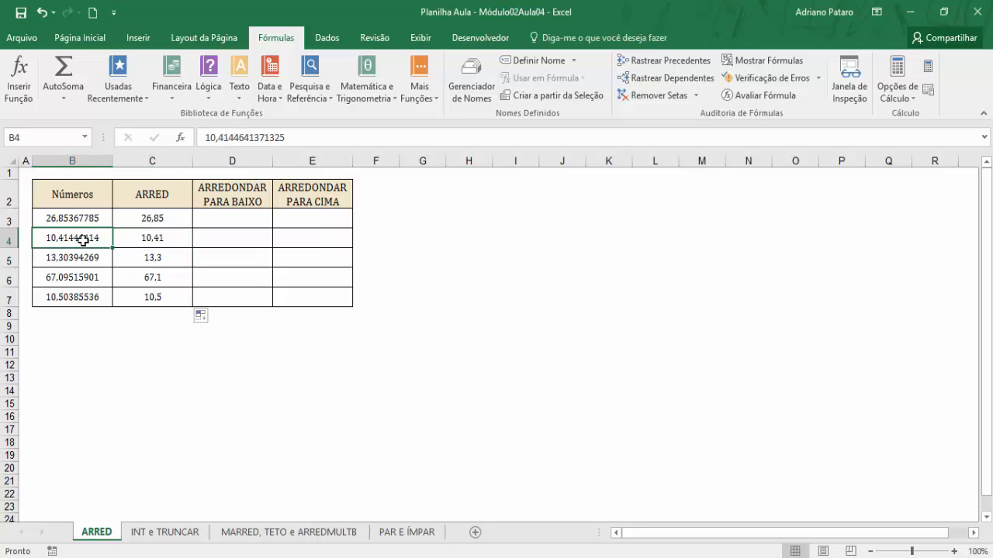
pyautogui.click(234, 137)
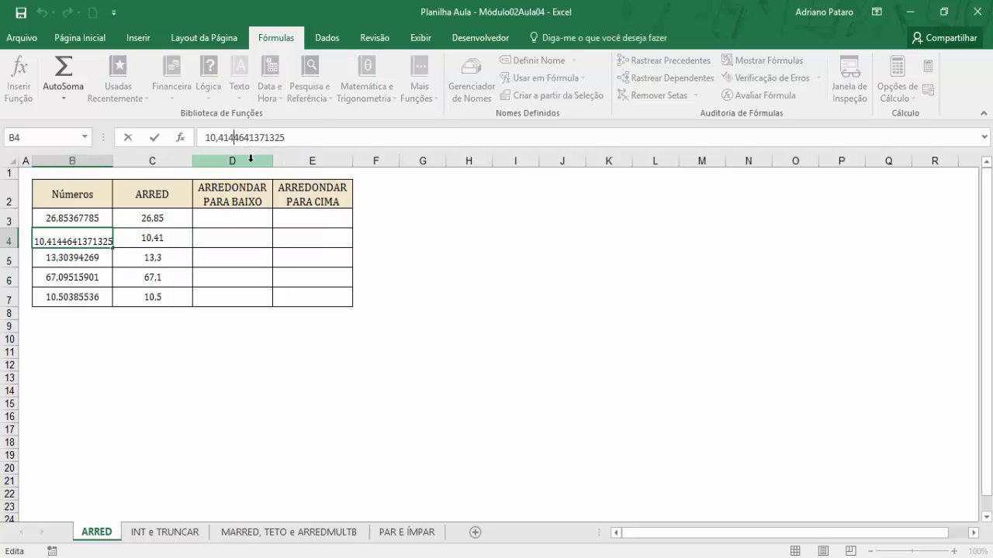
pyautogui.press('BackSpace')
pyautogui.write('8')
pyautogui.press('Return')
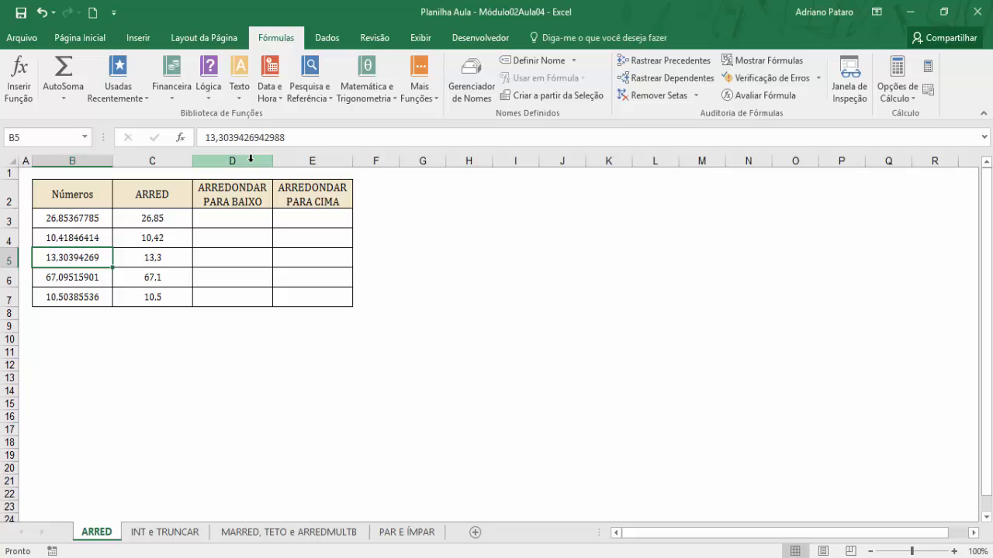
# - Insert ARREDONDAR.PARA.BAIXO in D3 with B3 as the number and 2 as Núm_dígitos
pyautogui.click(152, 218)
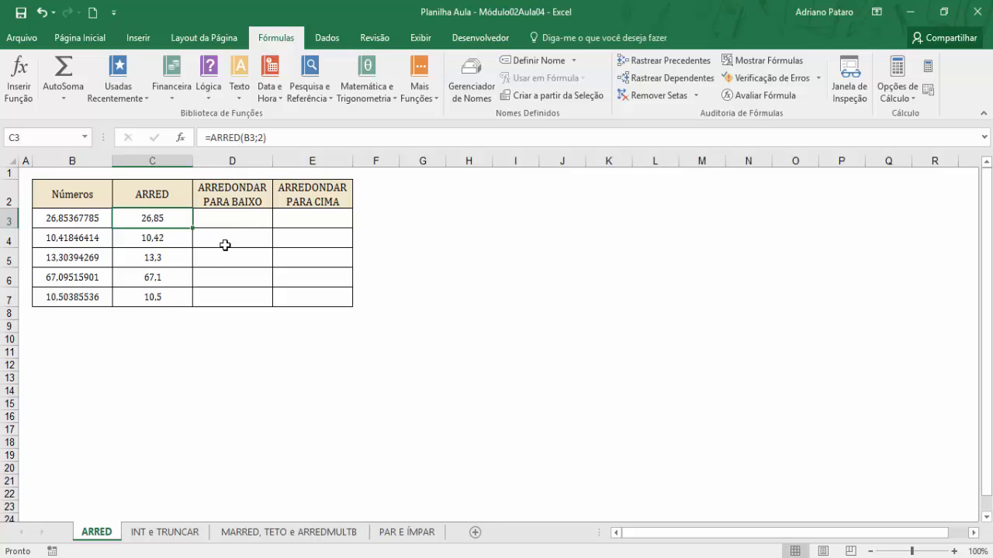
pyautogui.click(240, 219)
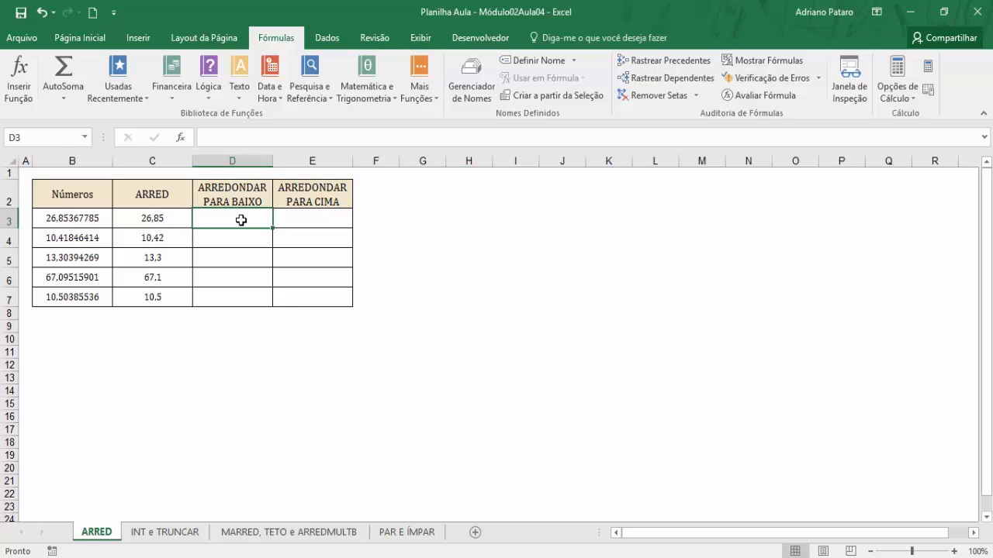
pyautogui.click(91, 222)
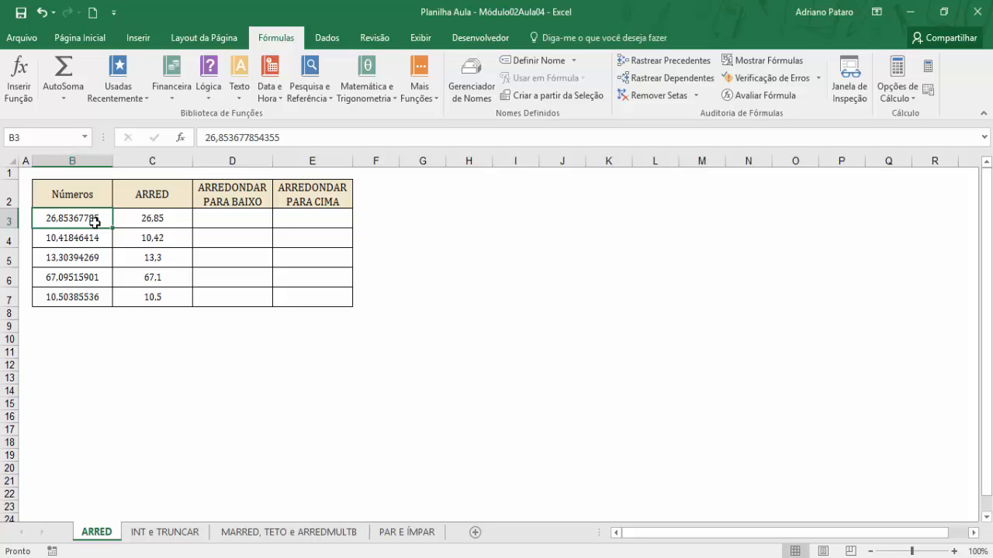
pyautogui.click(262, 222)
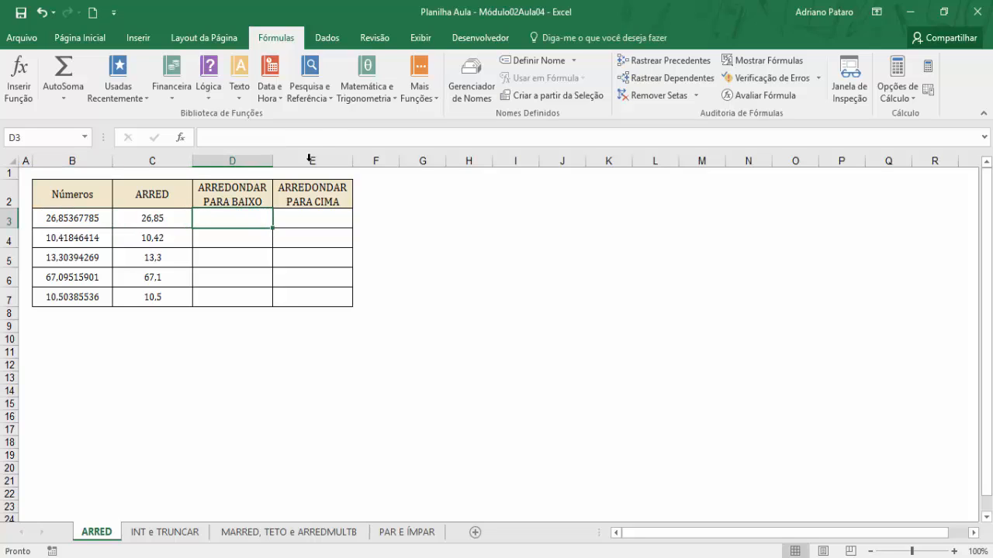
pyautogui.click(341, 98)
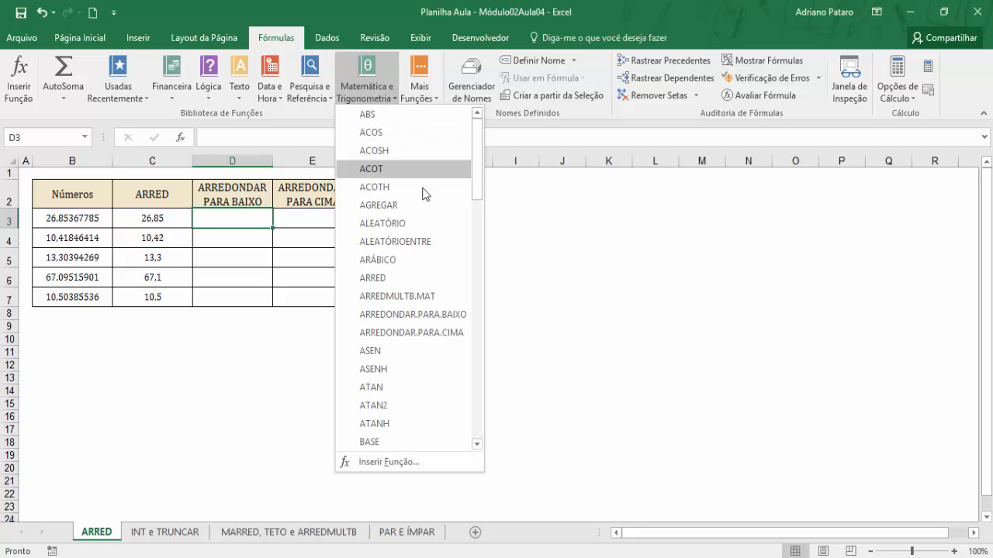
pyautogui.click(420, 320)
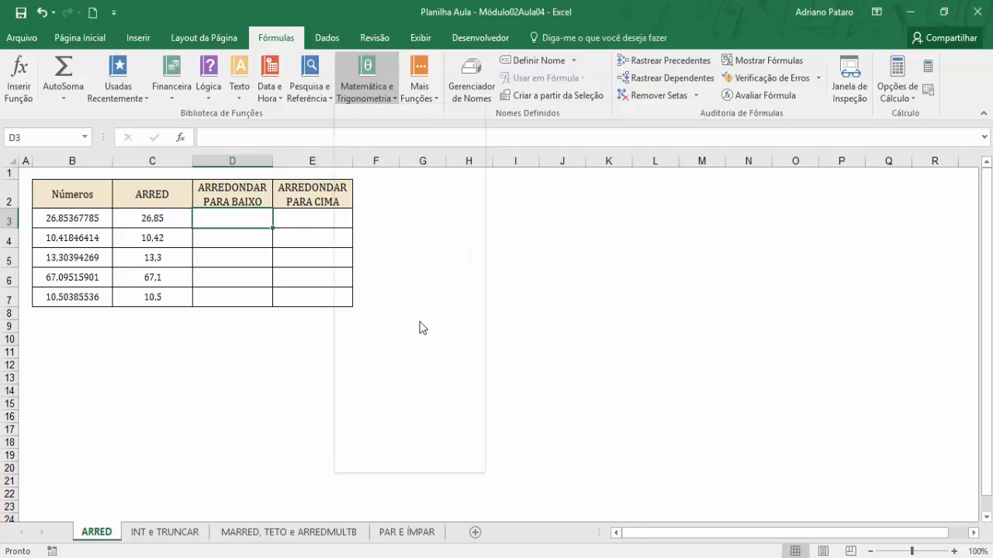
pyautogui.click(103, 219)
pyautogui.click(571, 257)
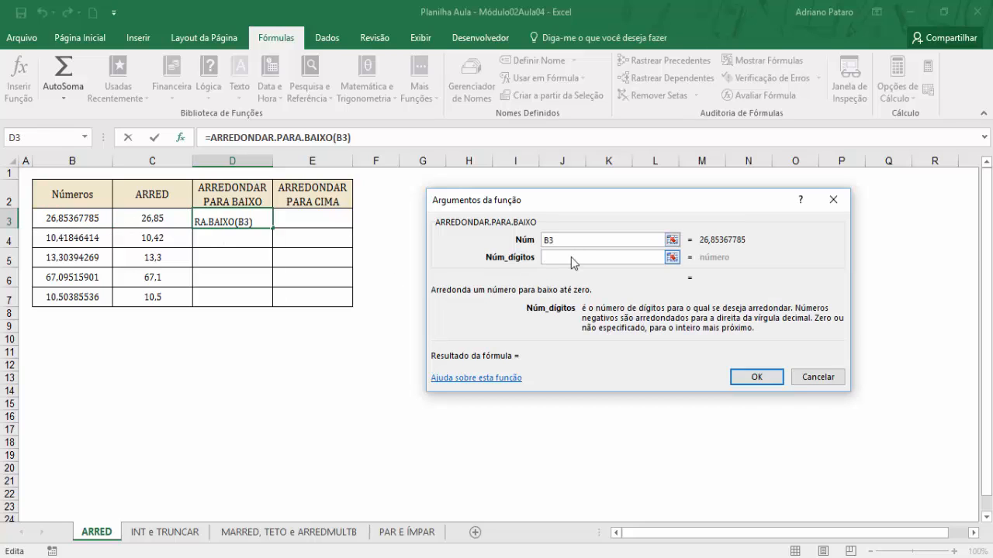
pyautogui.write('2')
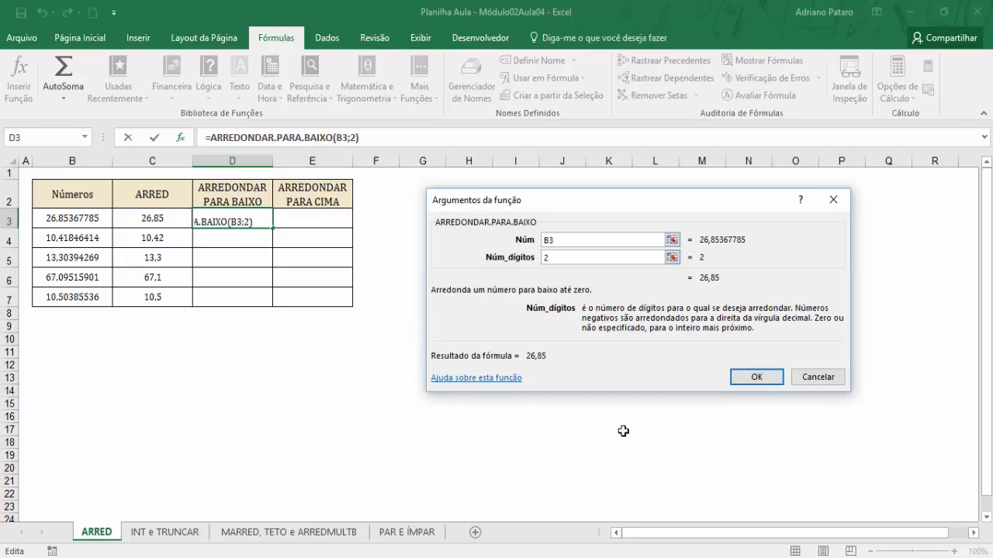
pyautogui.click(756, 377)
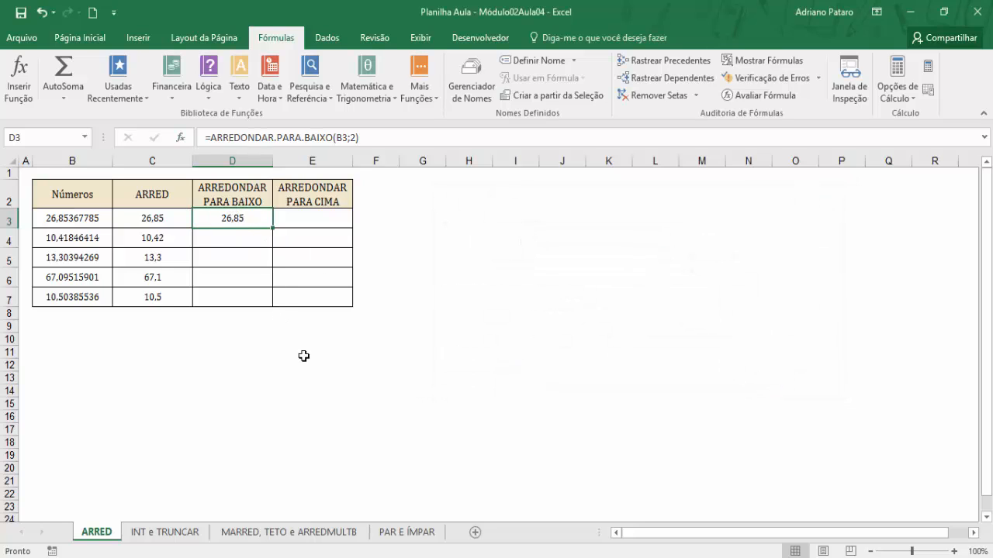
# - Compare row 3's results with the original number and copy the ARREDONDAR.PARA.BAIXO formula from D3 down to D7
pyautogui.click(154, 220)
pyautogui.click(75, 220)
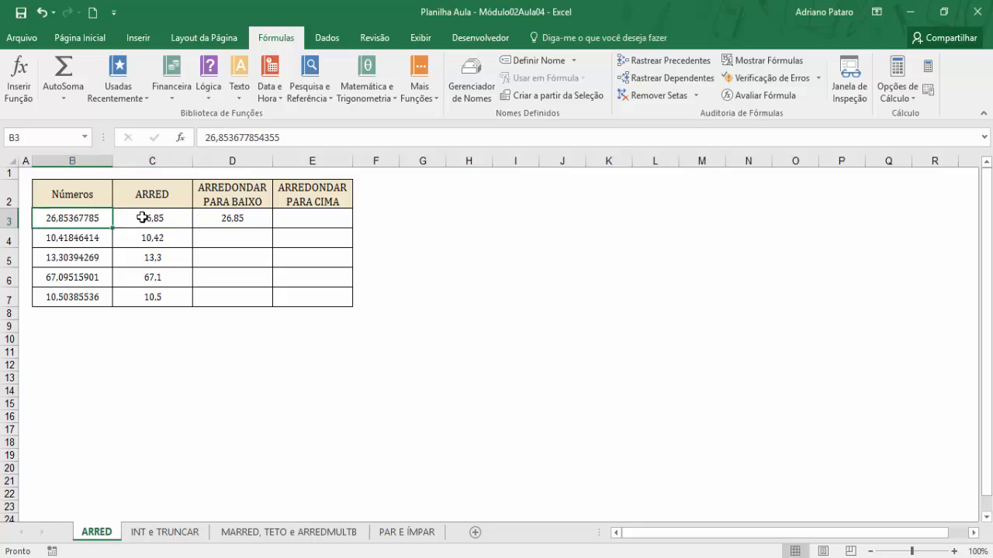
pyautogui.click(143, 216)
pyautogui.click(222, 215)
pyautogui.moveTo(273, 229); pyautogui.dragTo(275, 304)
# - Compare the ARRED and ARREDONDAR.PARA.BAIXO results in columns C and D with the original numbers in column B
pyautogui.click(229, 222)
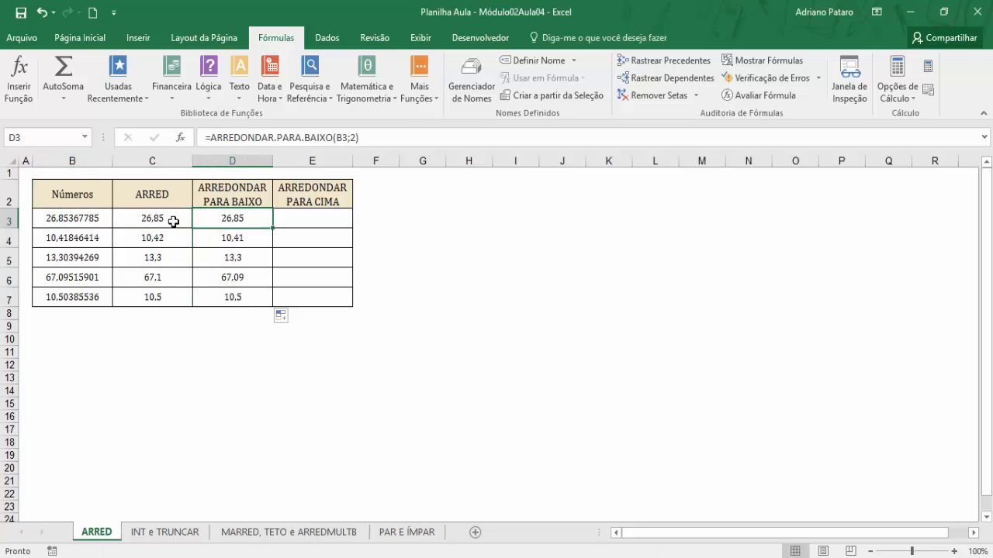
pyautogui.click(178, 222)
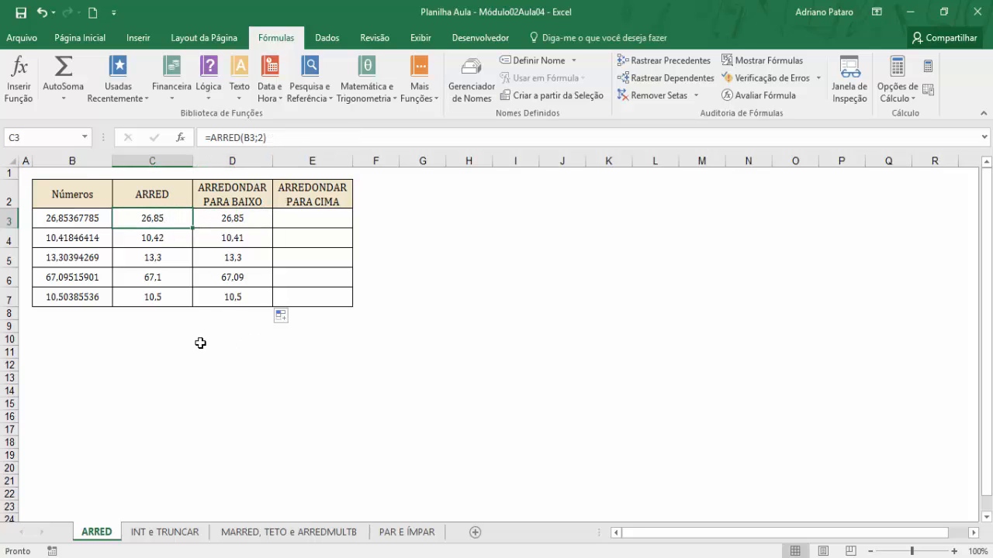
pyautogui.click(237, 220)
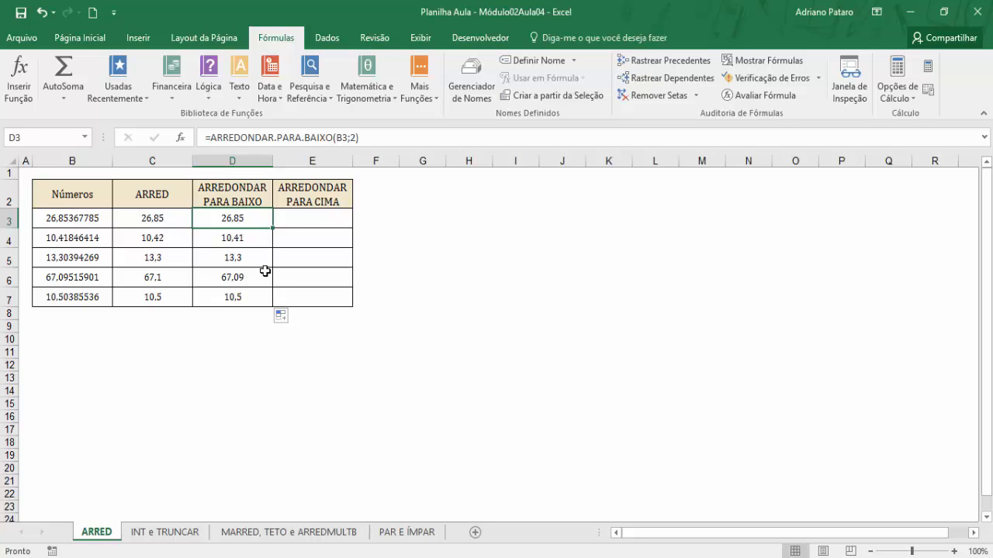
pyautogui.click(254, 239)
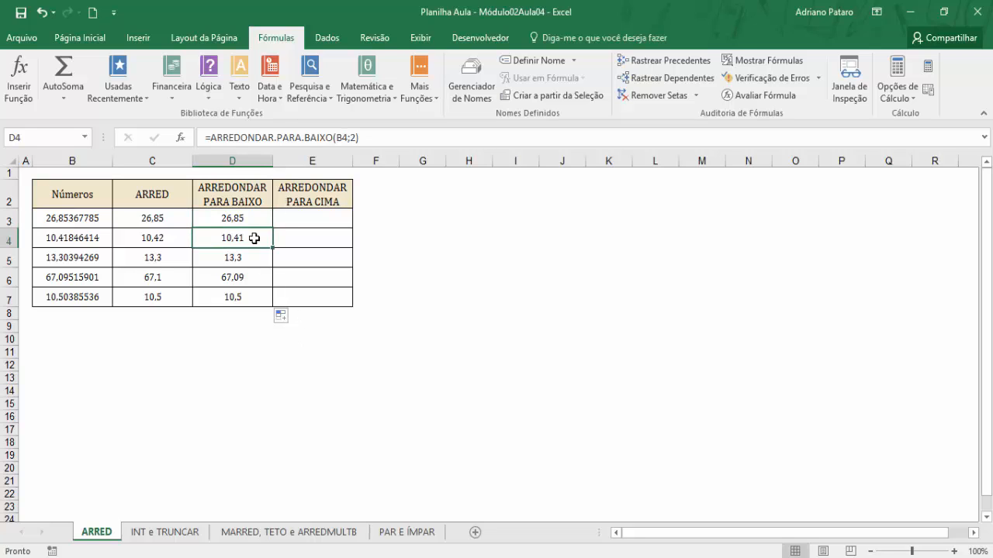
pyautogui.click(87, 235)
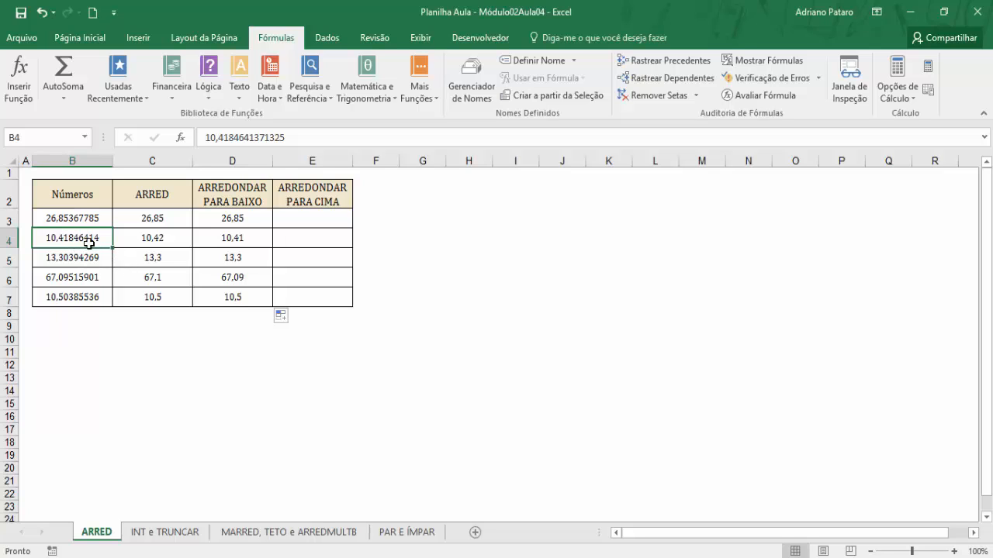
pyautogui.click(221, 241)
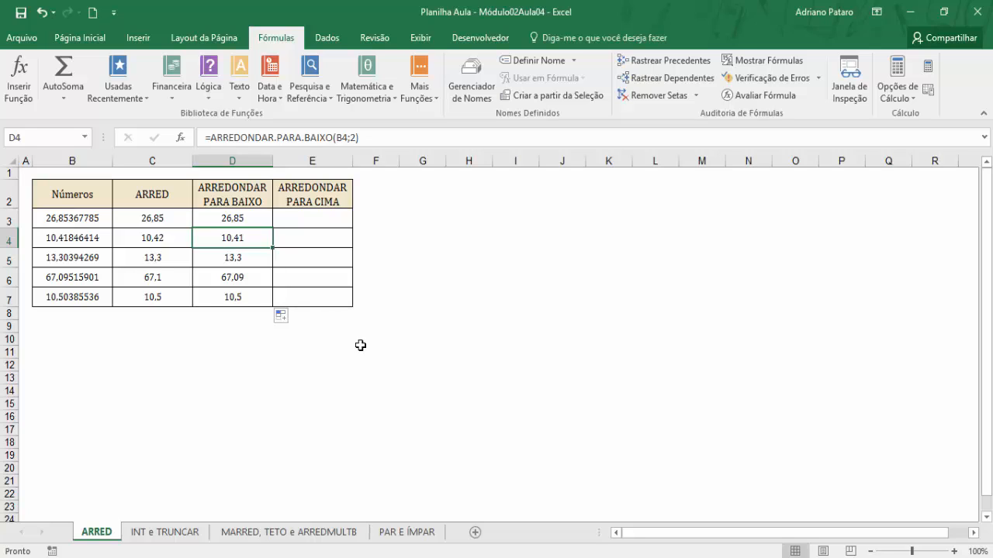
pyautogui.click(81, 235)
pyautogui.click(238, 238)
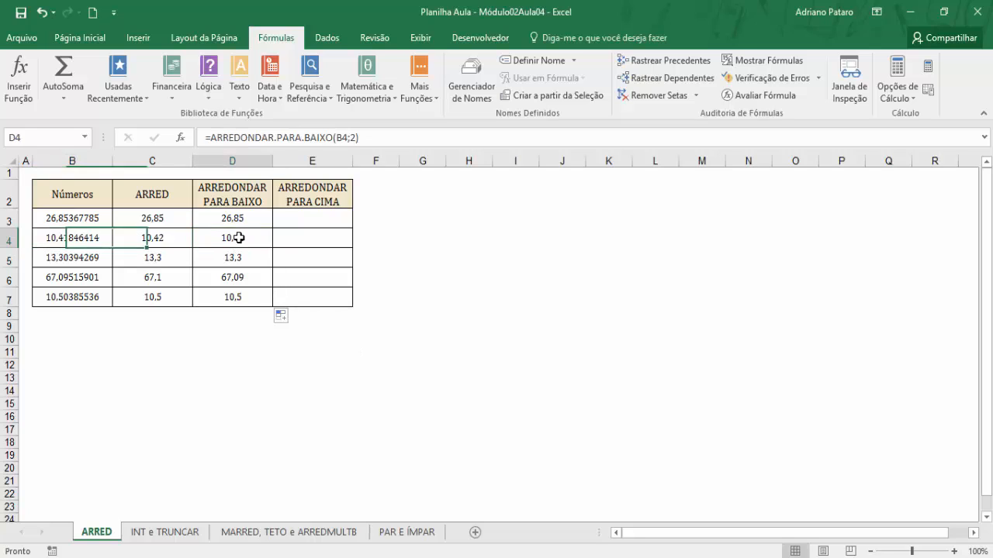
pyautogui.click(77, 256)
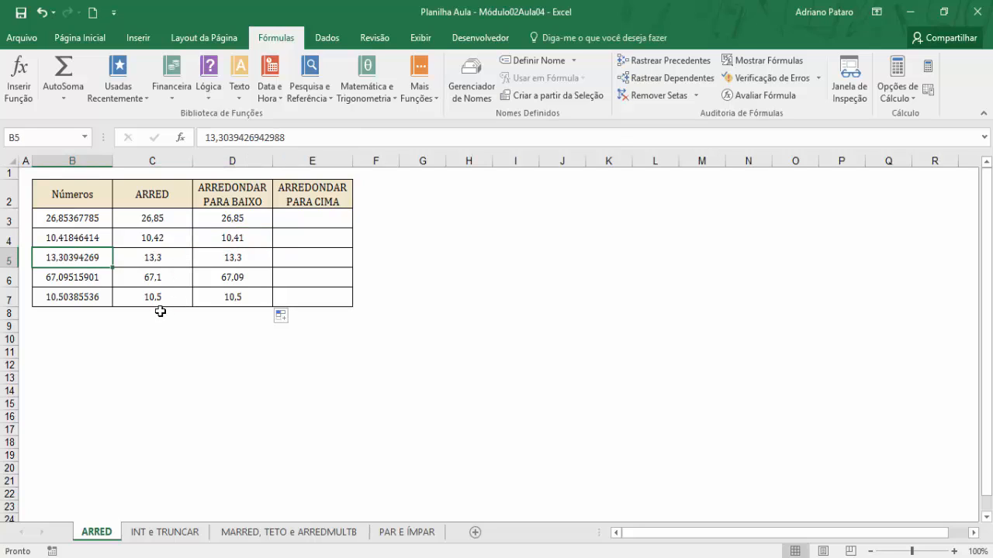
pyautogui.click(146, 280)
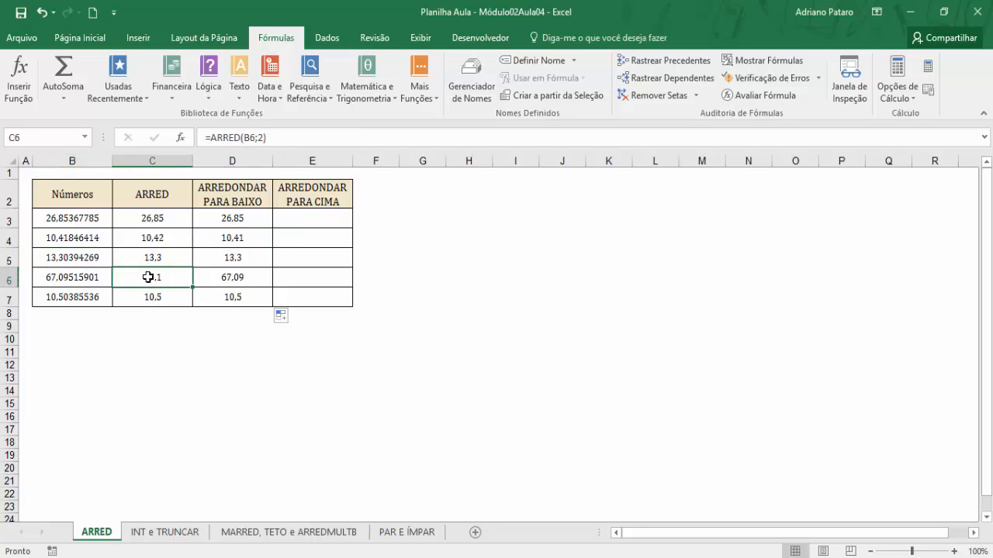
pyautogui.click(244, 281)
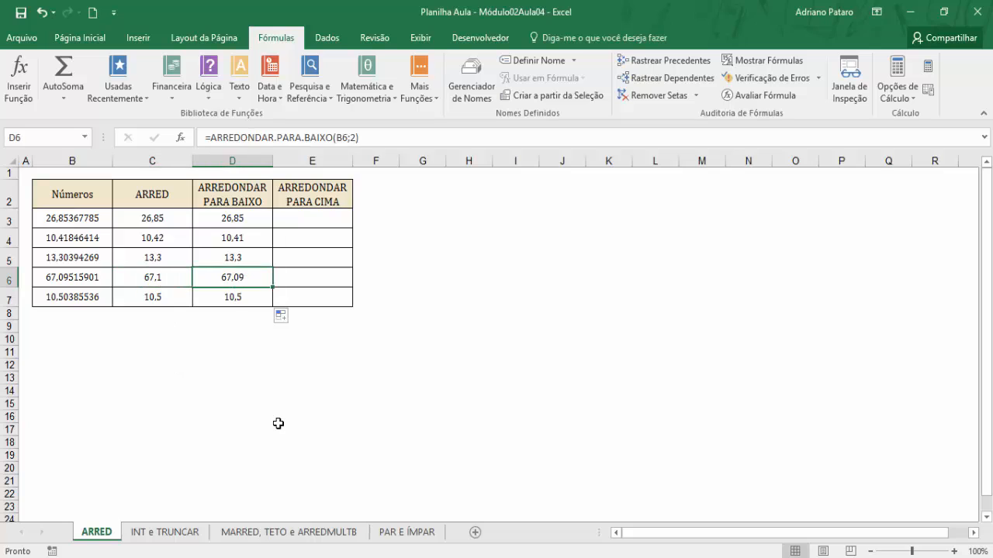
pyautogui.click(73, 281)
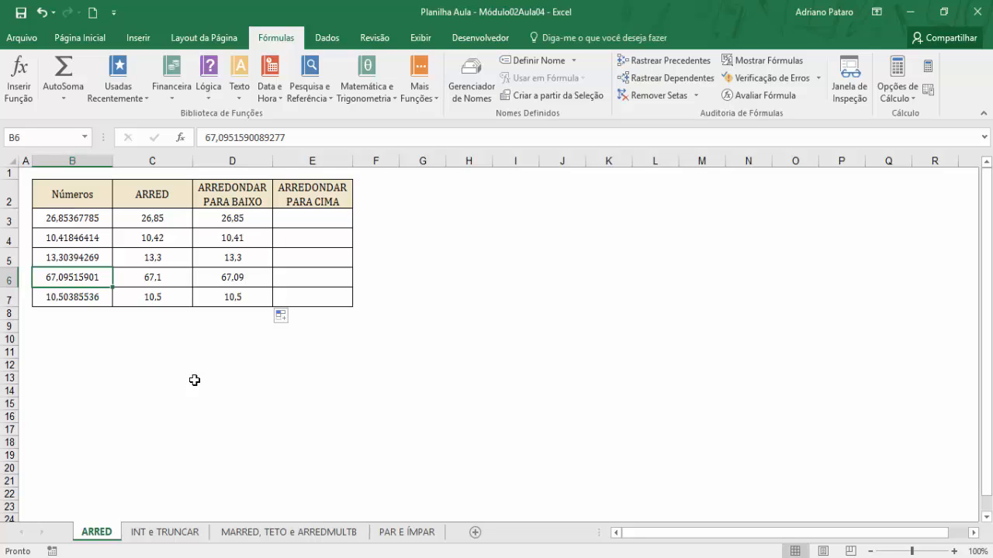
# - Insert ARREDONDAR.PARA.CIMA in E3 with B3 as the number and 2 as Núm_dígitos
pyautogui.click(313, 214)
pyautogui.click(378, 95)
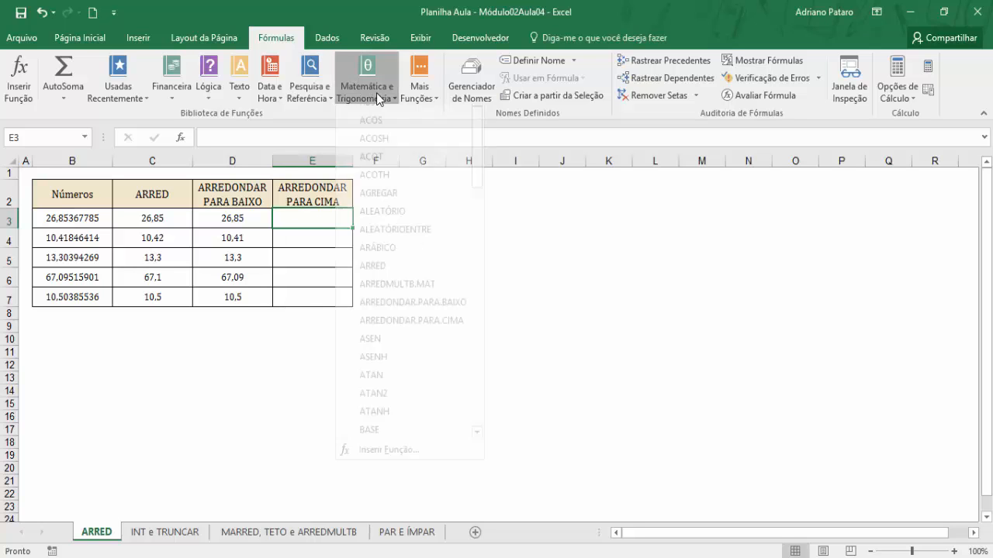
pyautogui.click(454, 332)
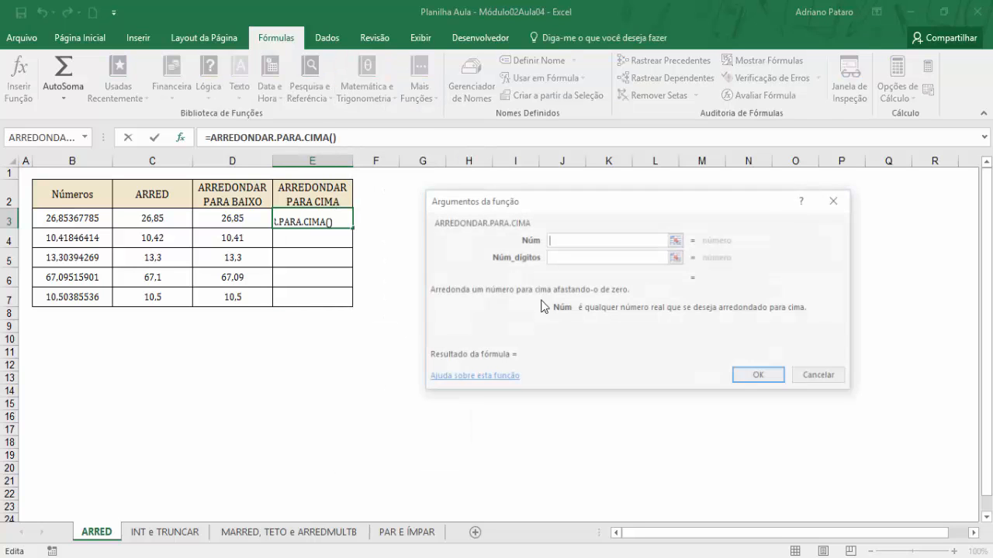
pyautogui.click(91, 215)
pyautogui.click(587, 259)
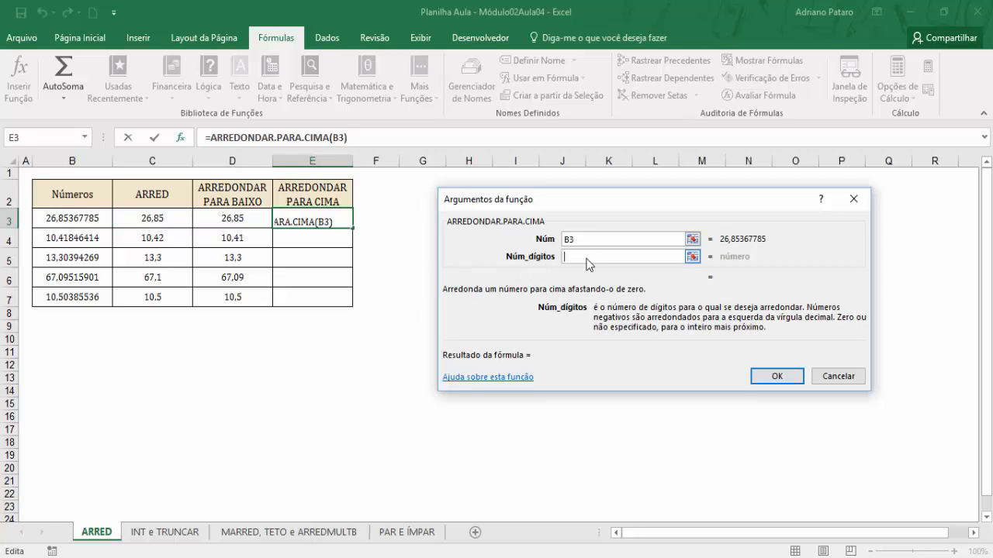
pyautogui.write('2')
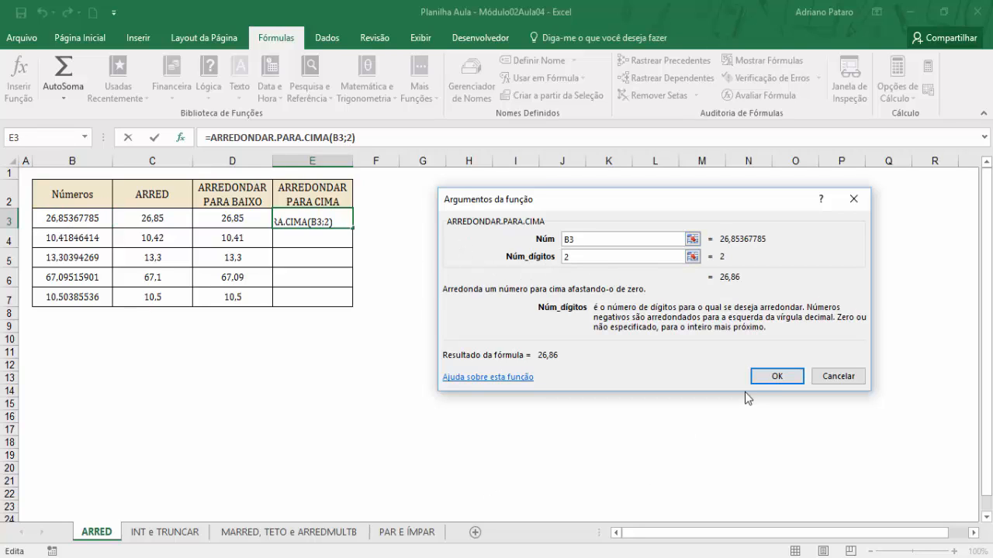
pyautogui.click(775, 377)
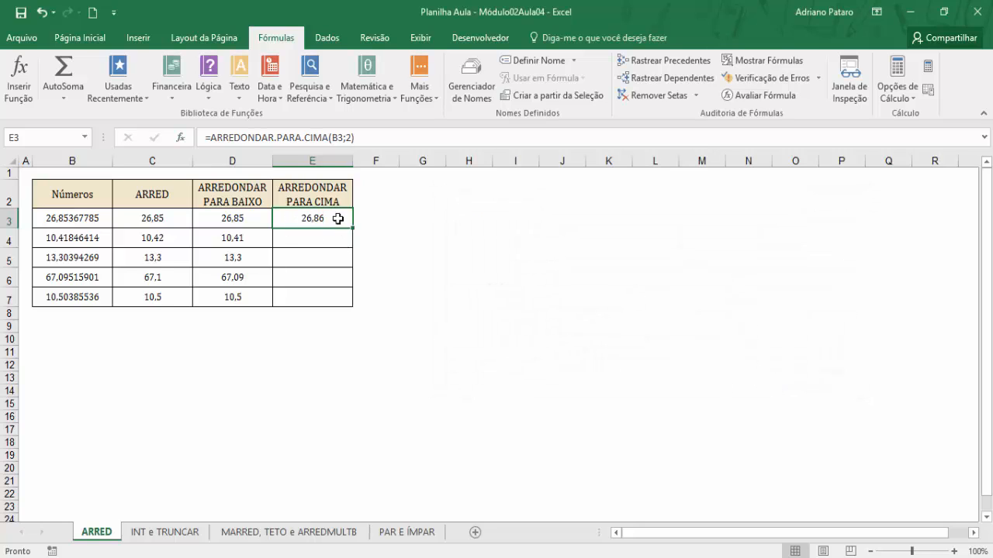
# - Copy the ARREDONDAR.PARA.CIMA formula from E3 down to E7 and compare the three rounding results in row 3
pyautogui.click(78, 220)
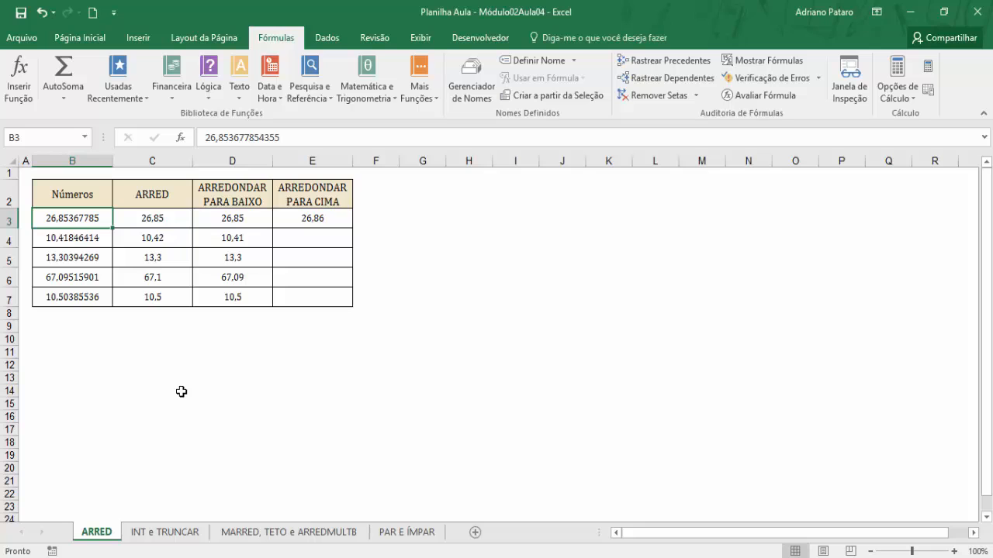
pyautogui.click(316, 218)
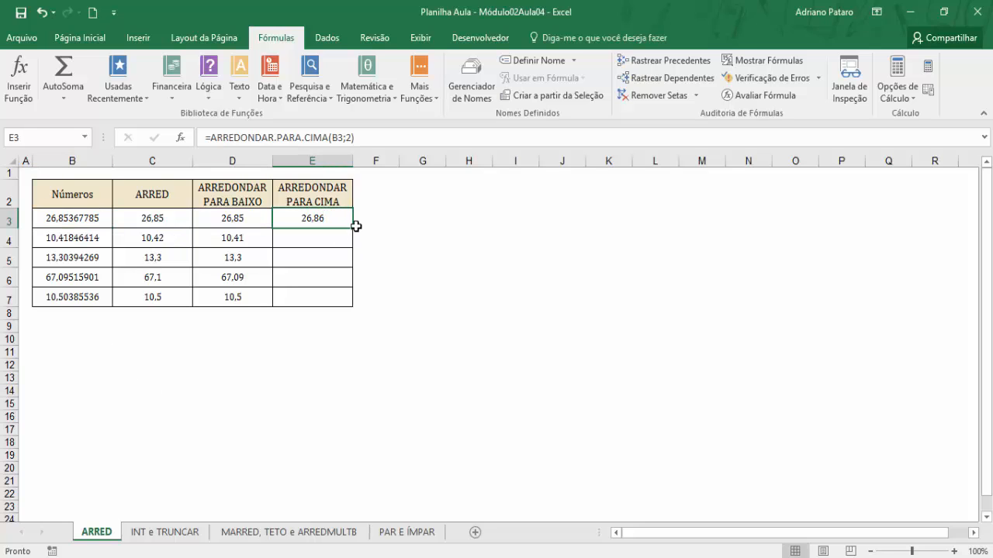
pyautogui.moveTo(352, 228); pyautogui.dragTo(359, 305)
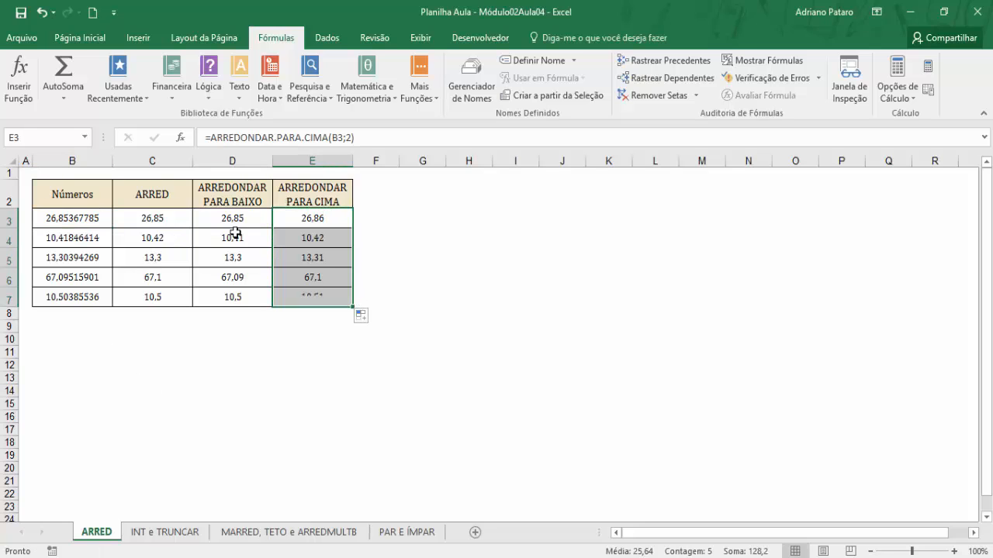
pyautogui.click(139, 218)
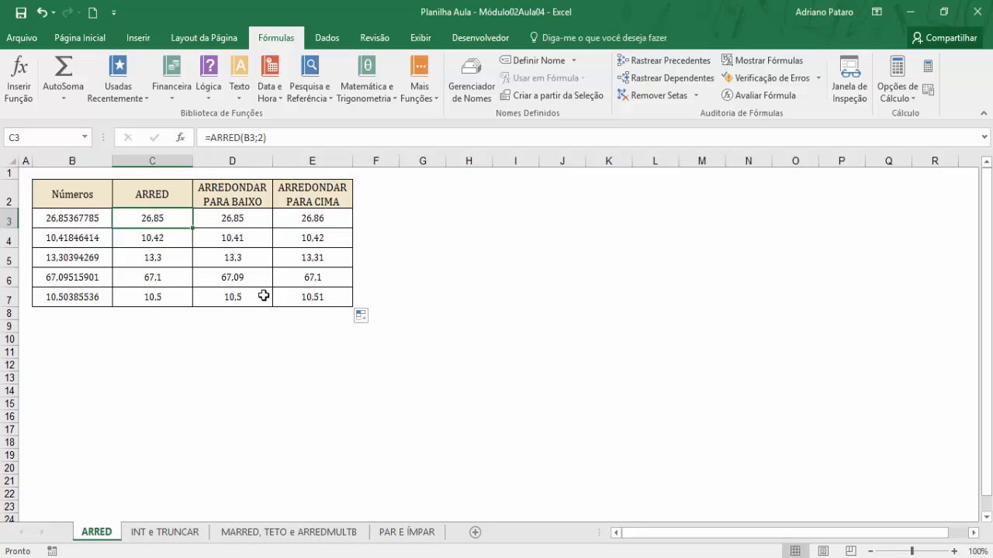
pyautogui.click(256, 219)
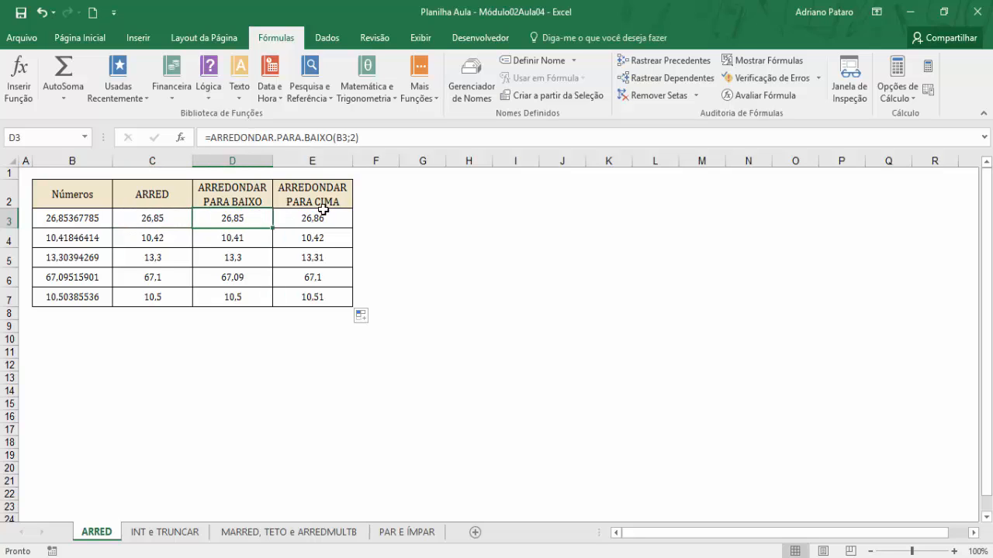
pyautogui.click(322, 216)
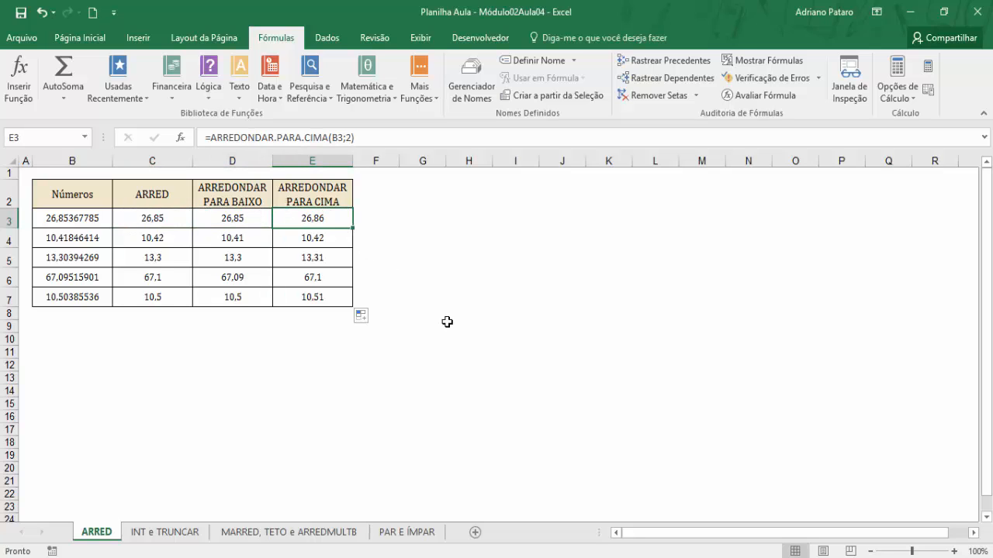
# - On the INT e TRUNCAR sheet, insert the INT function in C3 with B3 as the number
pyautogui.click(164, 535)
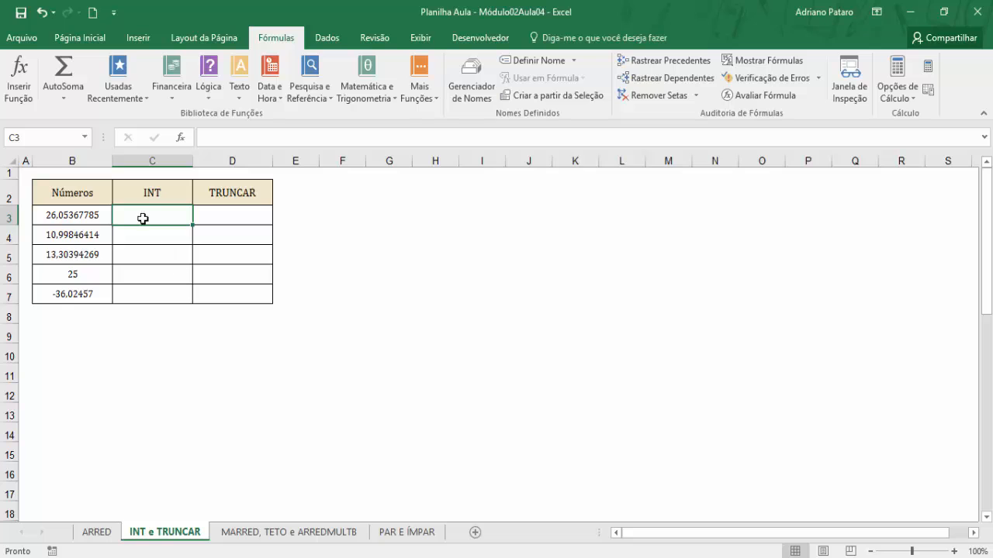
pyautogui.click(378, 96)
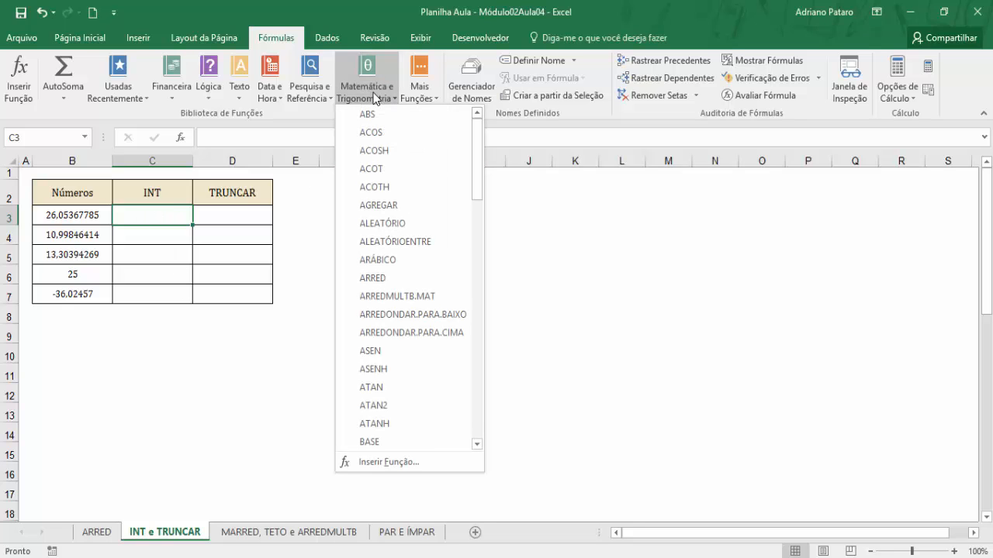
pyautogui.moveTo(477, 158); pyautogui.dragTo(483, 295)
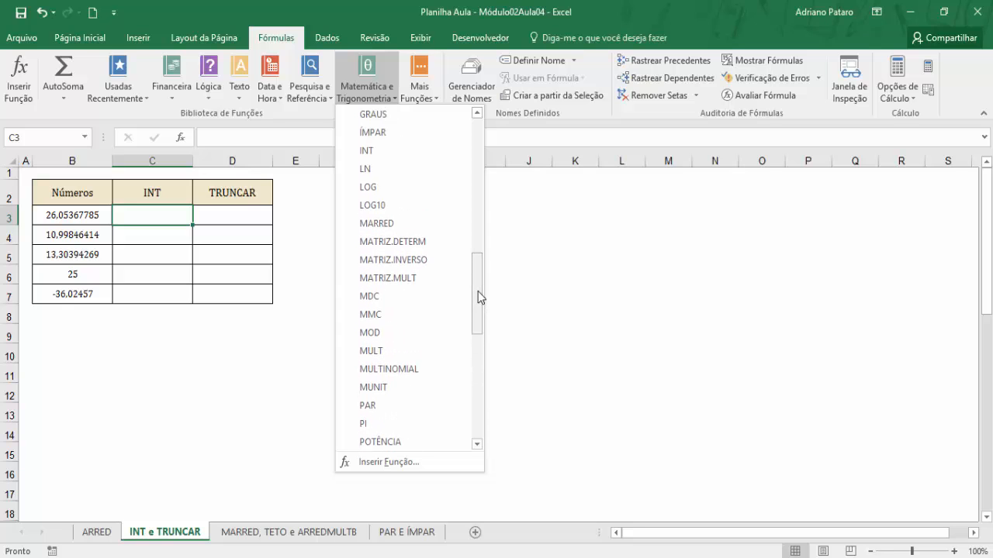
pyautogui.click(391, 149)
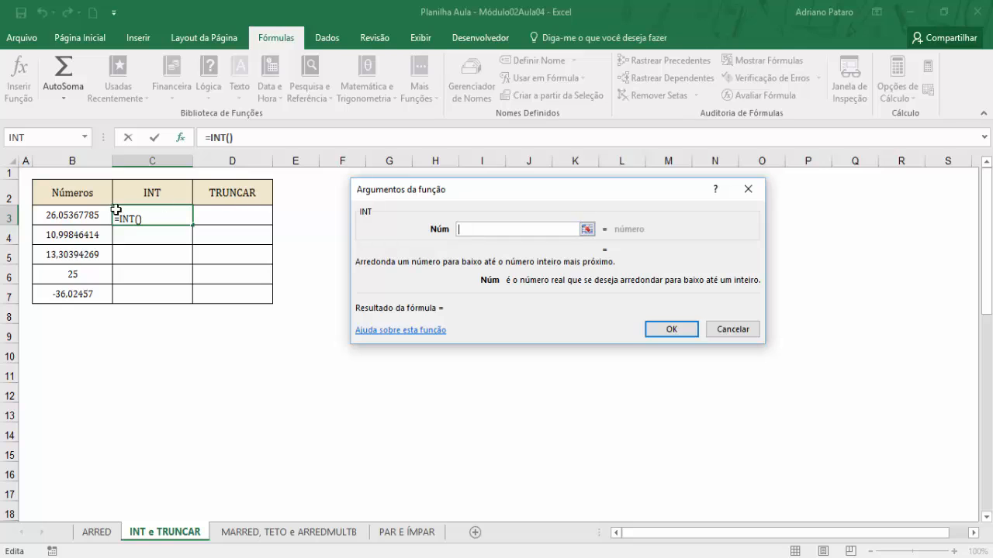
pyautogui.click(91, 214)
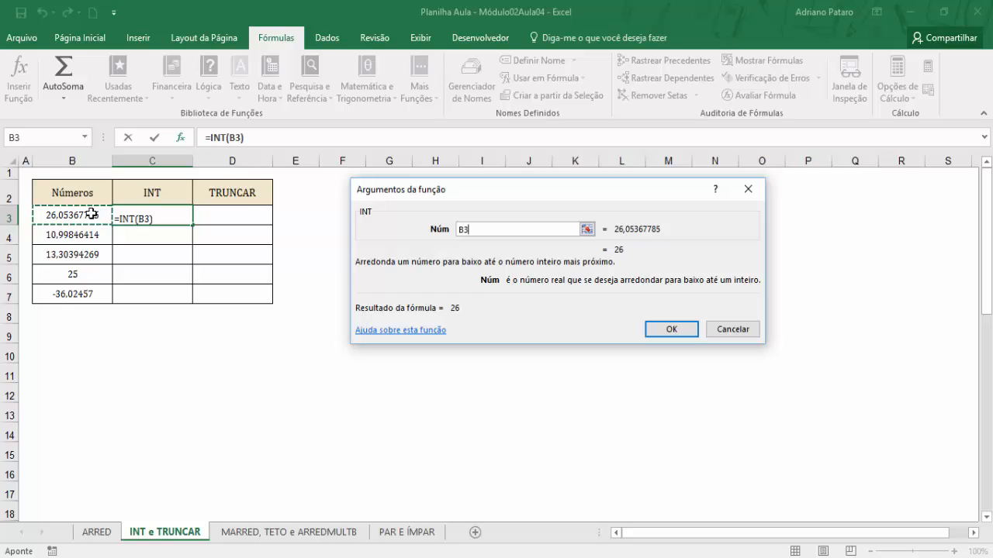
pyautogui.click(649, 335)
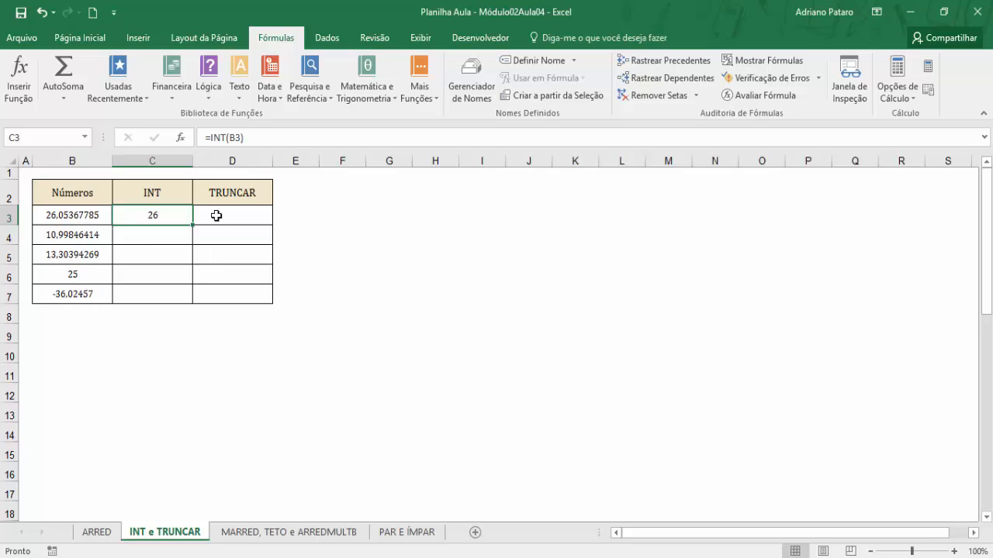
# - Copy the INT formula from C3 down to C6 and check the results against the original numbers
pyautogui.moveTo(193, 225); pyautogui.dragTo(191, 281)
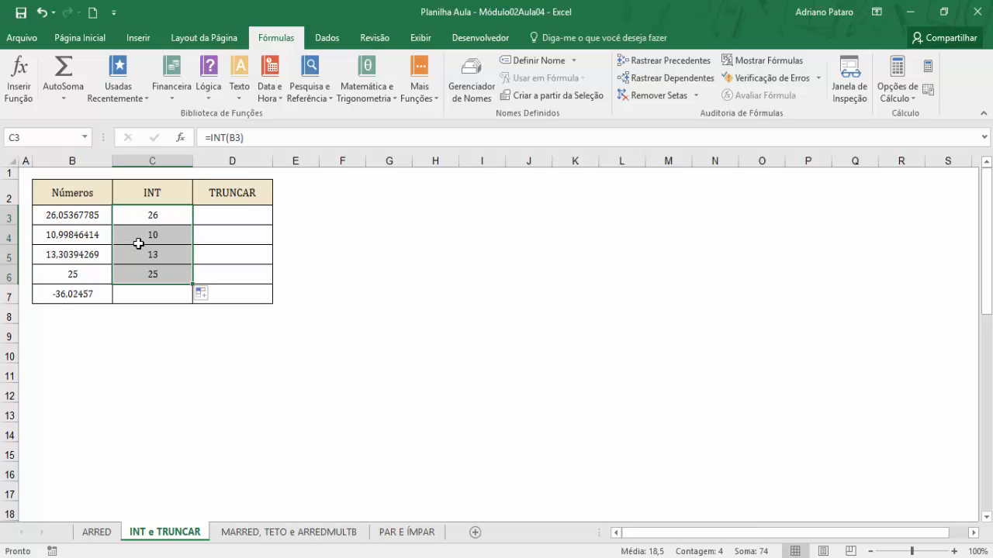
pyautogui.click(93, 274)
pyautogui.click(181, 275)
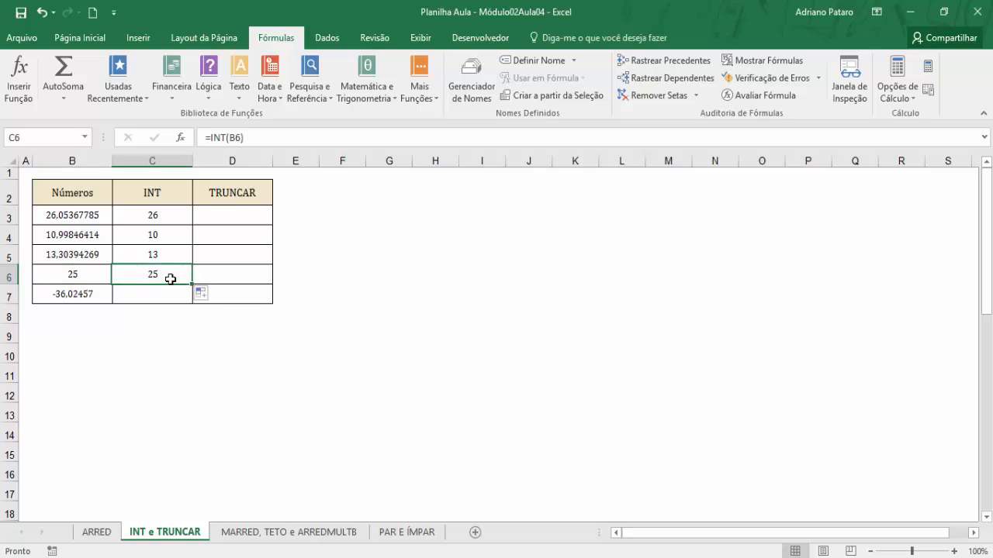
pyautogui.click(172, 219)
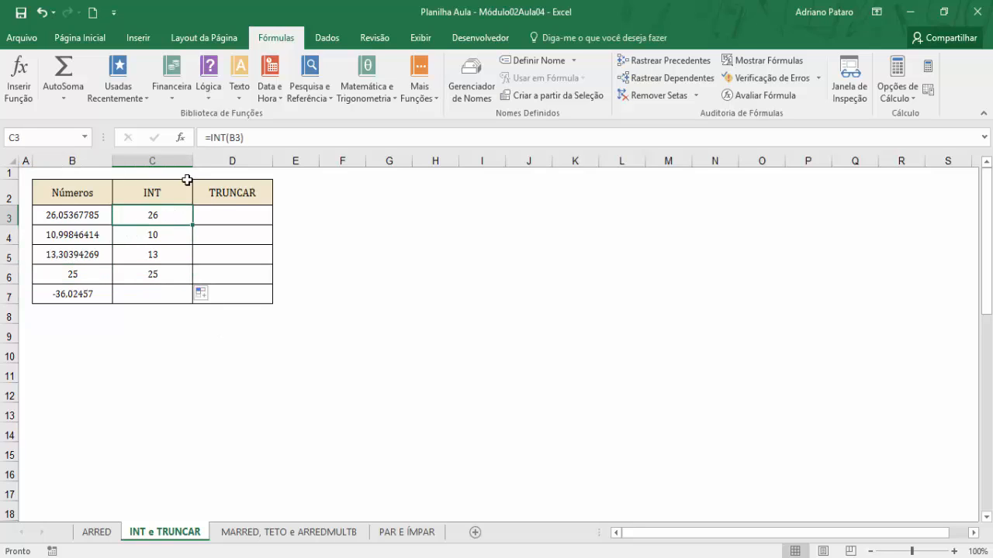
# - Insert the TRUNCAR function in D3 with B3 as the number, leaving Núm_dígitos empty
pyautogui.click(211, 213)
pyautogui.click(372, 93)
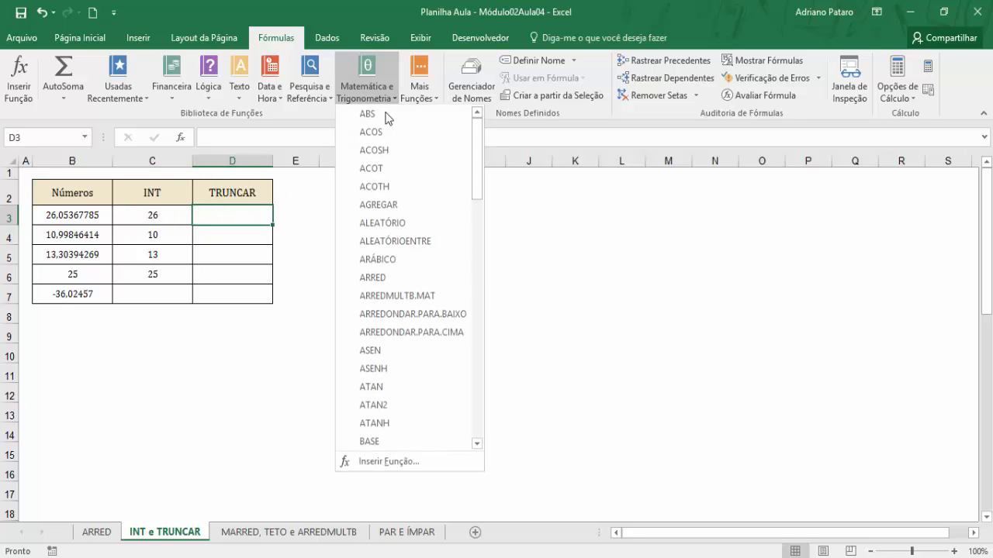
pyautogui.moveTo(476, 201); pyautogui.dragTo(490, 439)
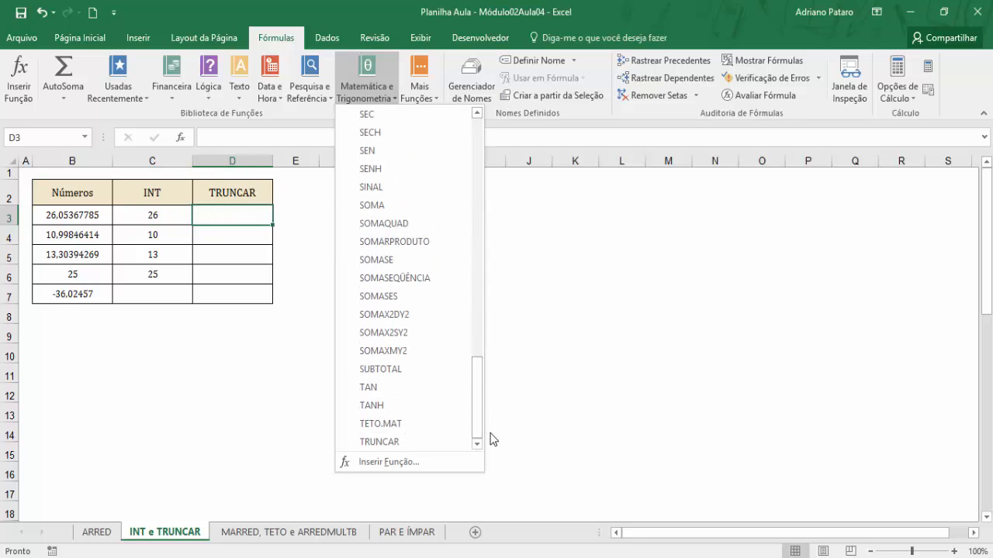
pyautogui.click(429, 439)
pyautogui.moveTo(495, 174); pyautogui.dragTo(514, 215)
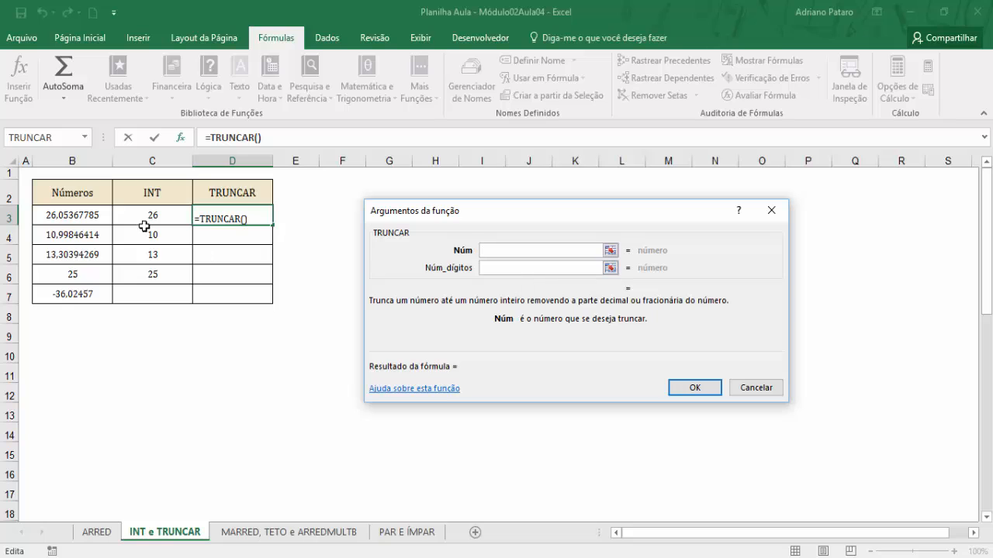
pyautogui.click(97, 215)
pyautogui.click(693, 388)
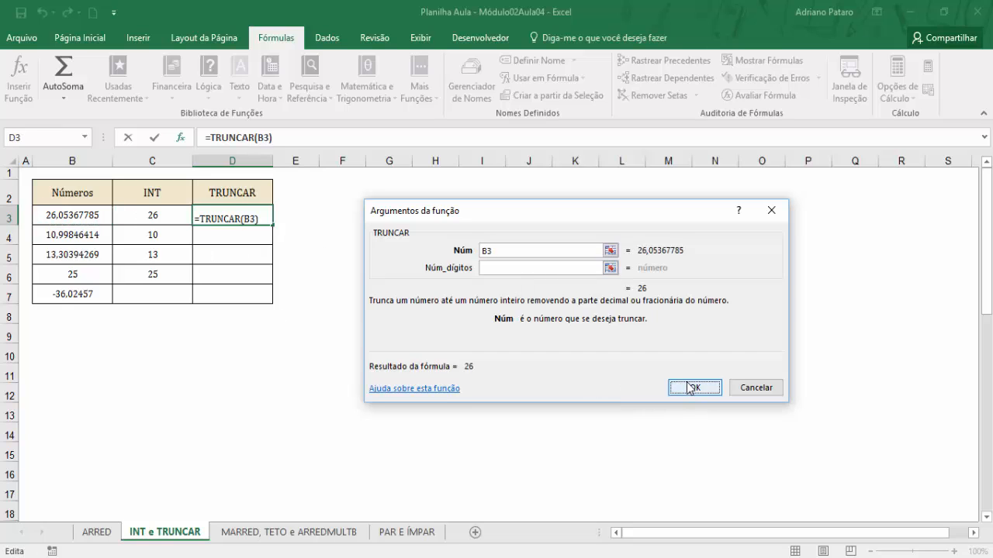
# - Copy the TRUNCAR formula from D3 down to D7 and extend the INT formula from C6 to C7
pyautogui.moveTo(272, 226); pyautogui.dragTo(267, 279)
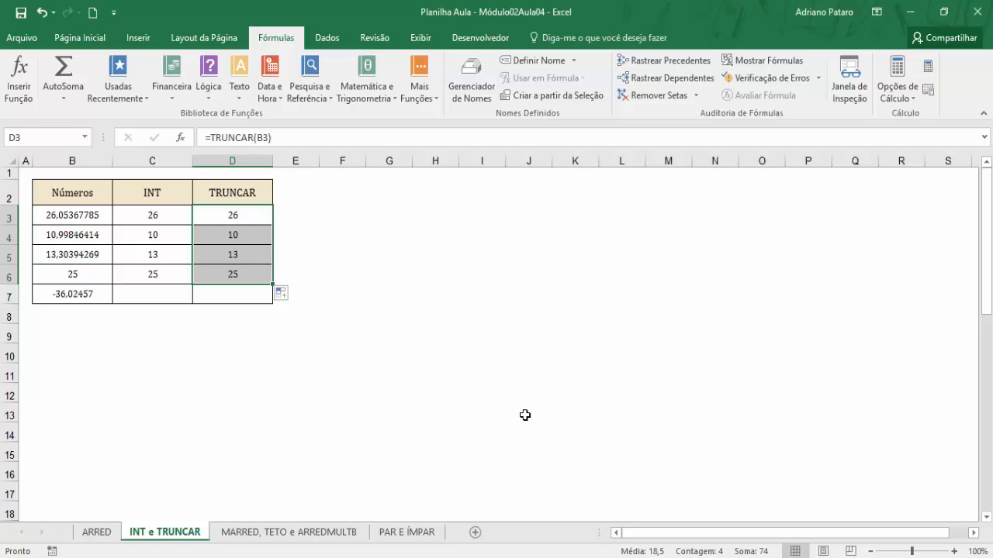
pyautogui.click(172, 279)
pyautogui.moveTo(193, 286); pyautogui.dragTo(190, 296)
pyautogui.click(257, 273)
pyautogui.moveTo(272, 287); pyautogui.dragTo(271, 303)
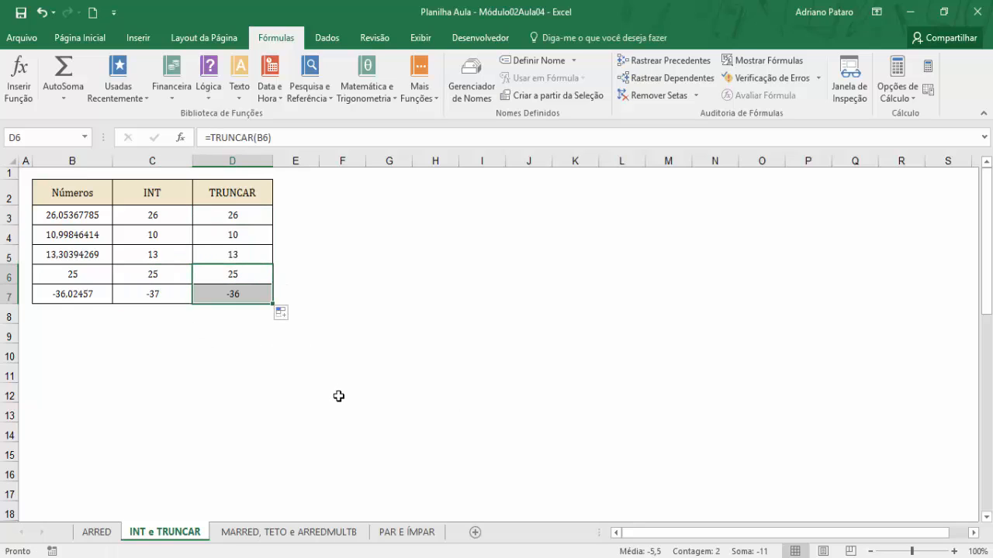
# - Compare the INT and TRUNCAR results for the negative number in row 7, checking the INT function's argument description
pyautogui.click(238, 292)
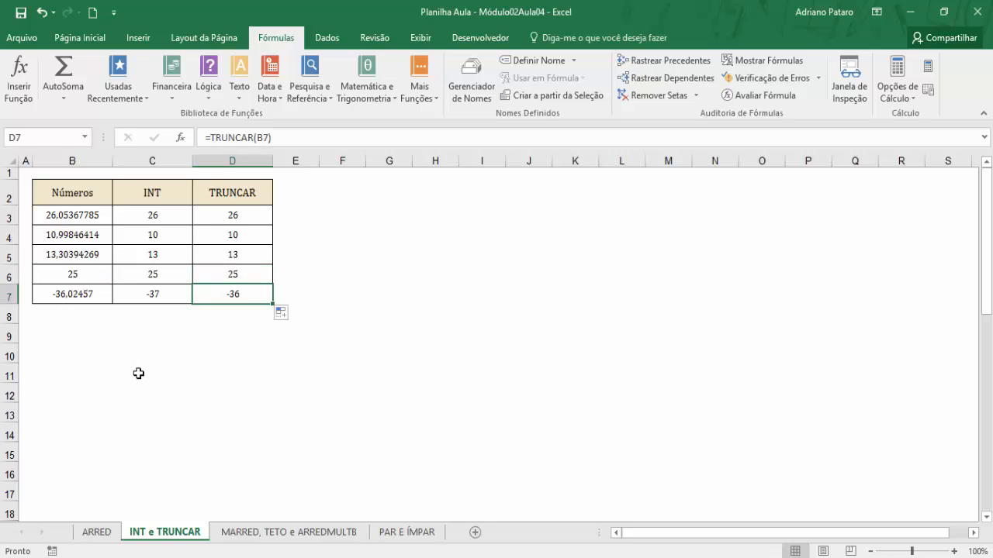
pyautogui.click(159, 297)
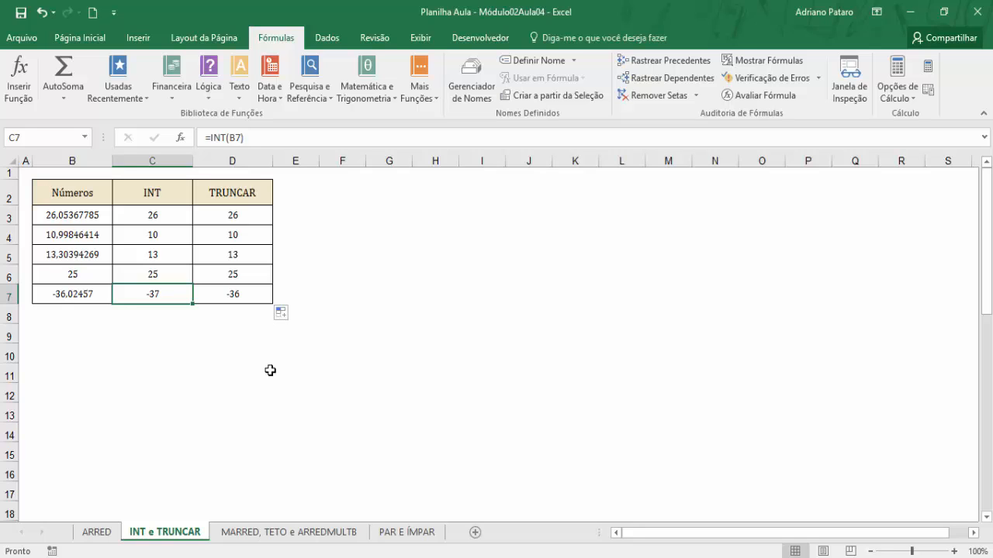
pyautogui.click(233, 295)
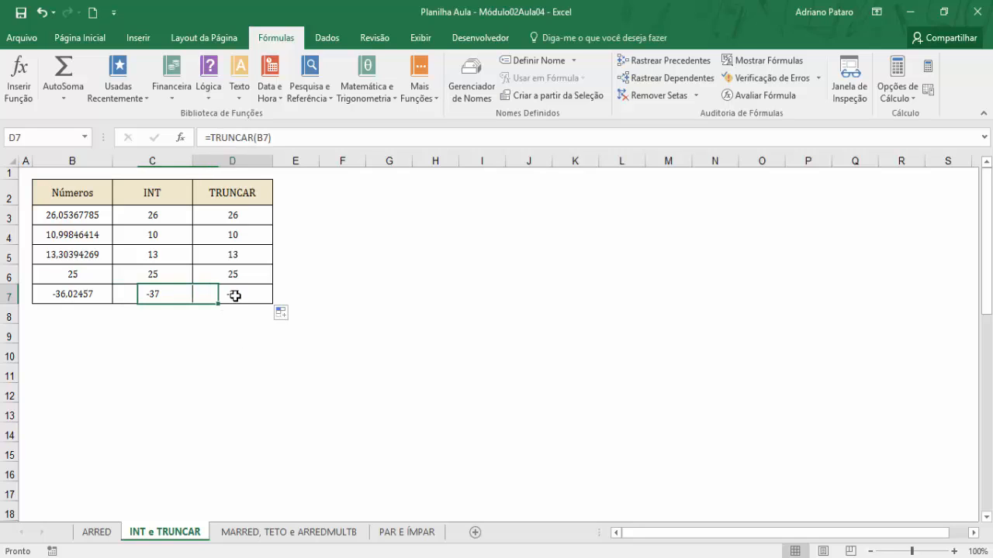
pyautogui.click(147, 292)
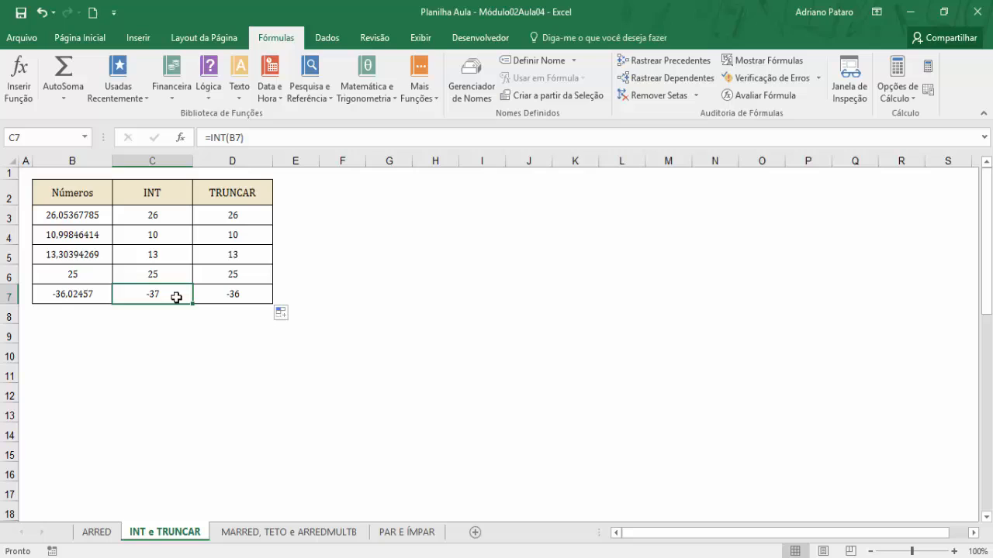
pyautogui.click(182, 138)
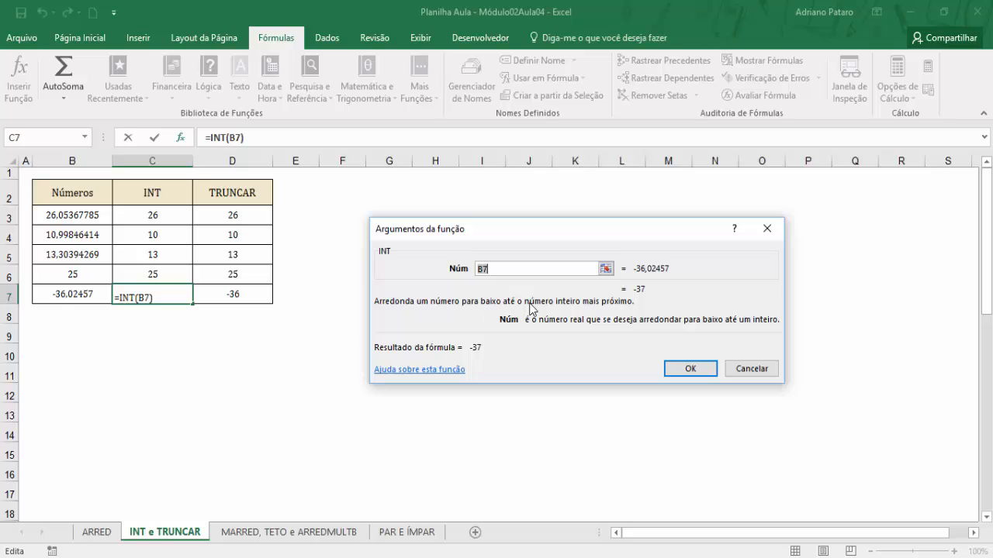
pyautogui.click(740, 375)
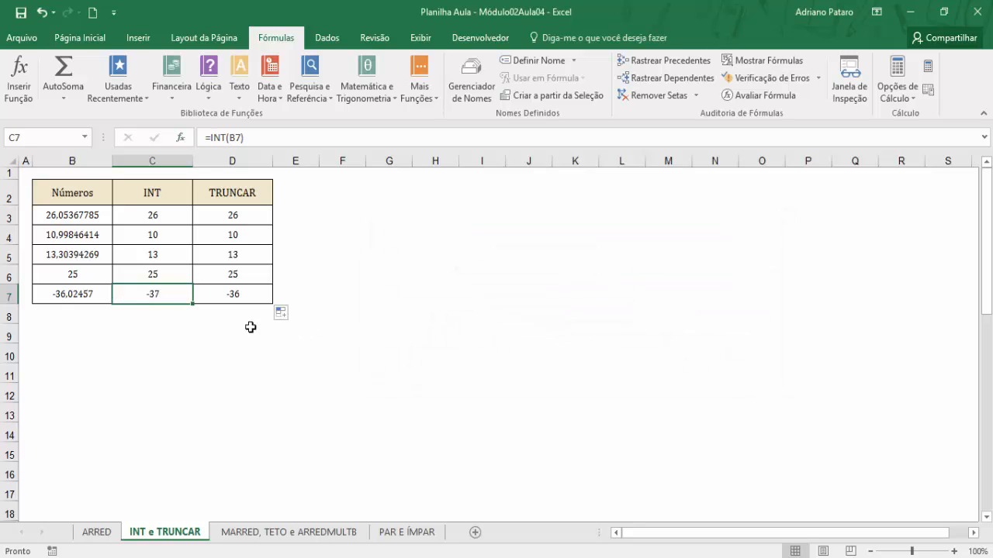
pyautogui.click(225, 295)
pyautogui.click(159, 295)
pyautogui.click(220, 293)
pyautogui.click(166, 290)
pyautogui.click(89, 299)
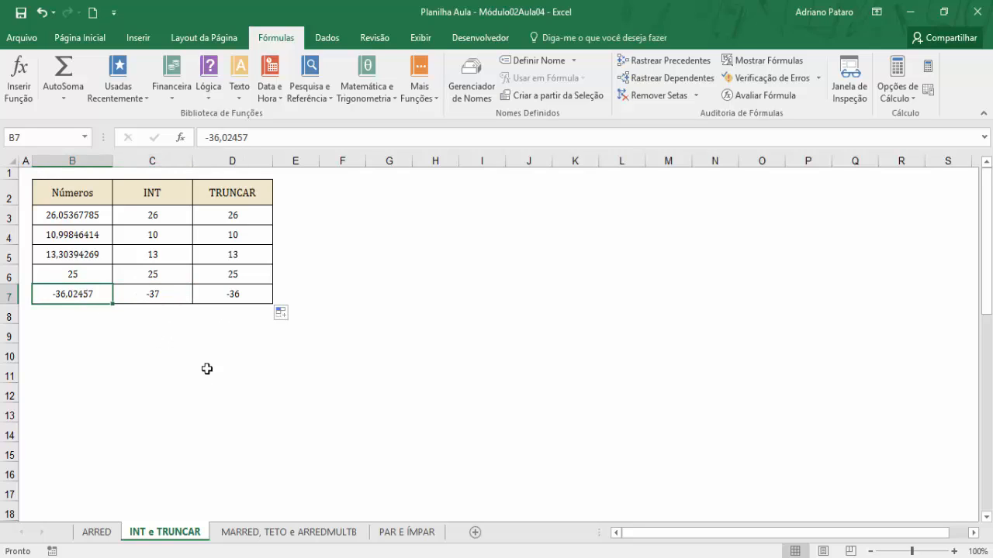
# - On the MARRED, TETO e ARREDMULTB sheet, examine the Múltiplo cell and look up TETO.MAT and ARREDMULTB.MAT among the math functions
pyautogui.click(273, 532)
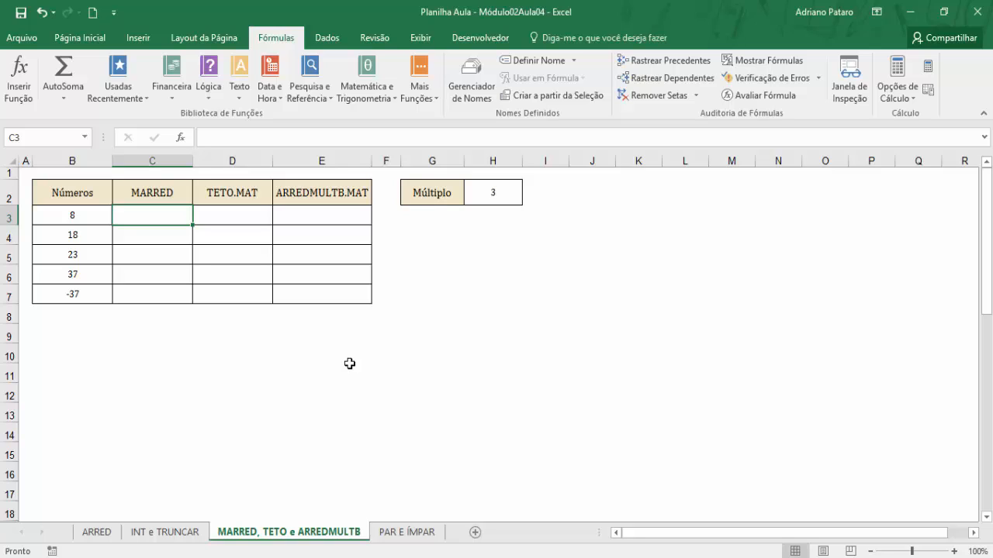
pyautogui.click(444, 194)
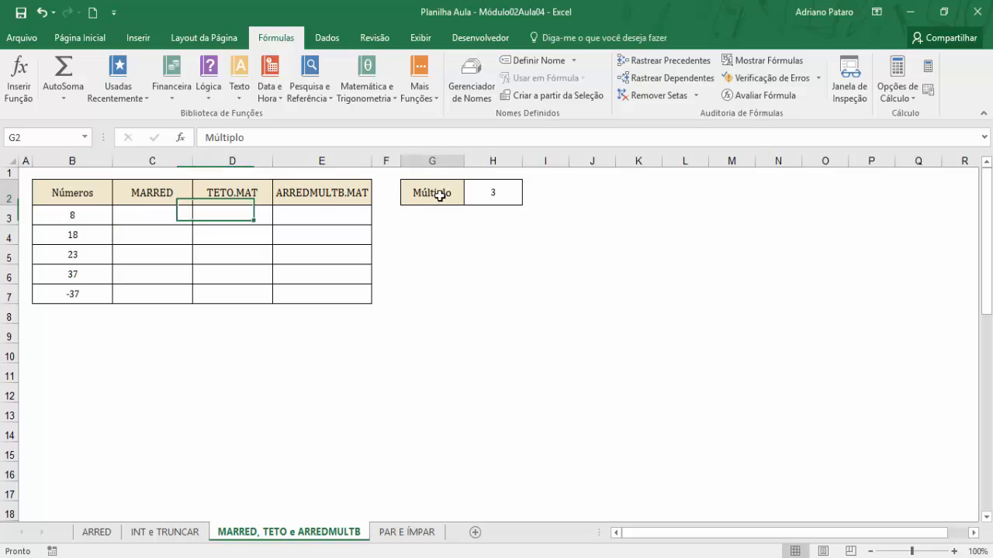
pyautogui.click(489, 192)
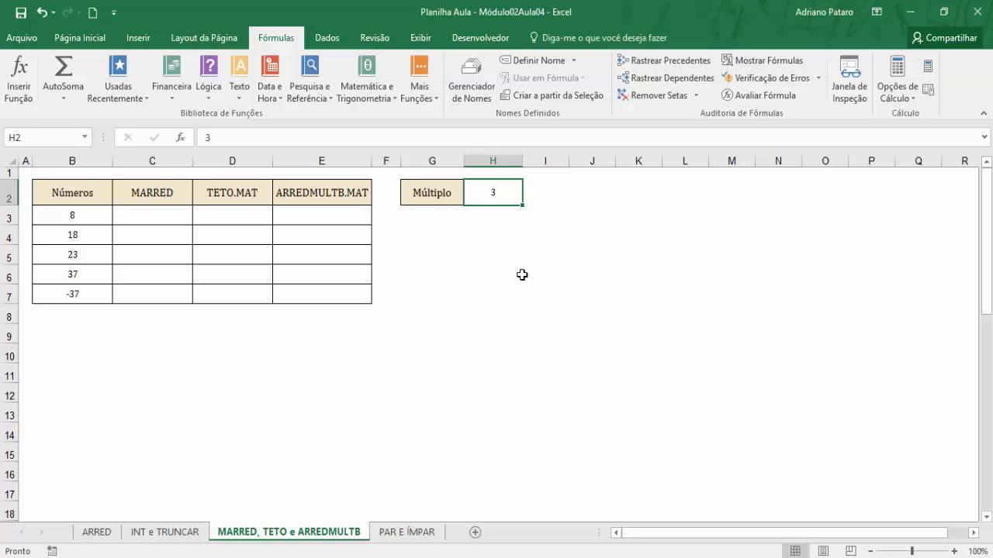
pyautogui.click(240, 215)
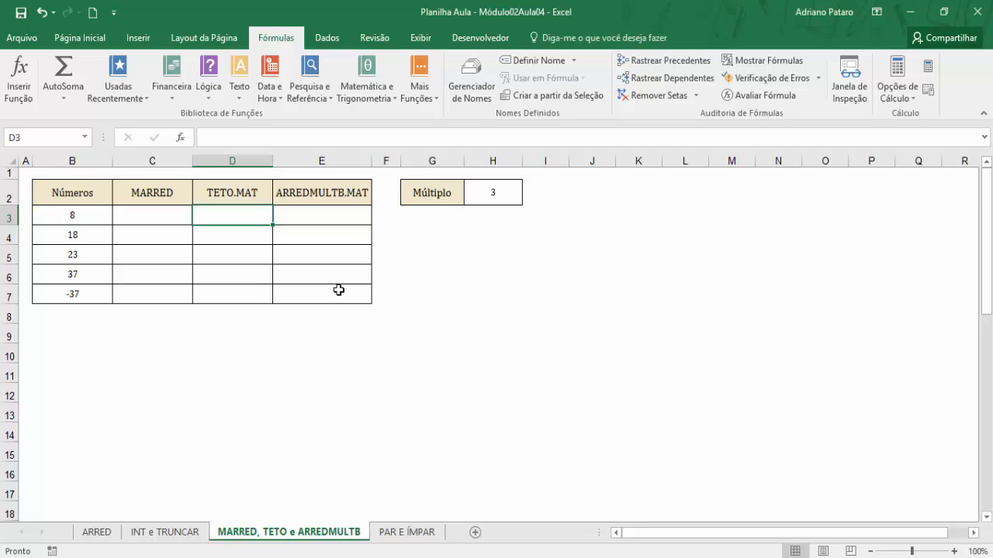
pyautogui.click(240, 199)
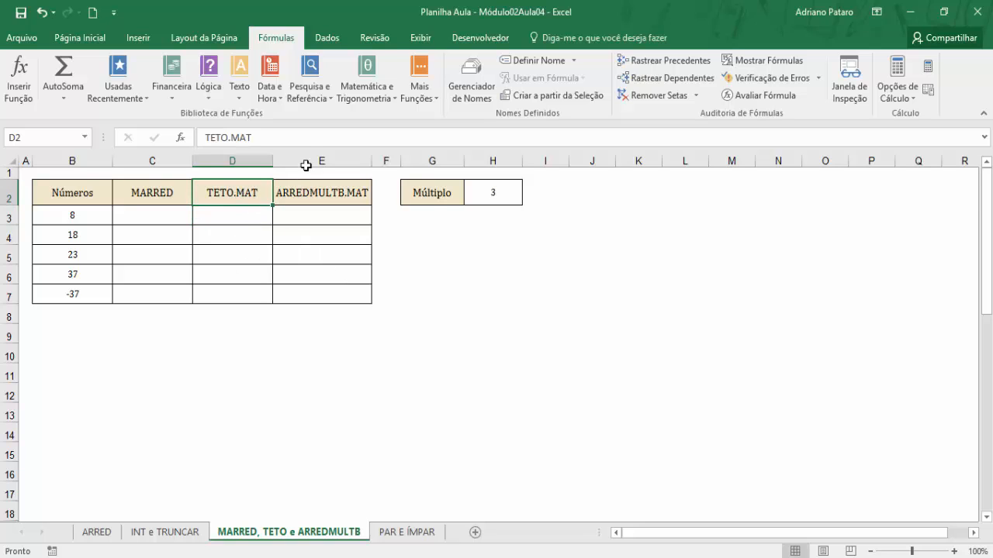
pyautogui.click(366, 94)
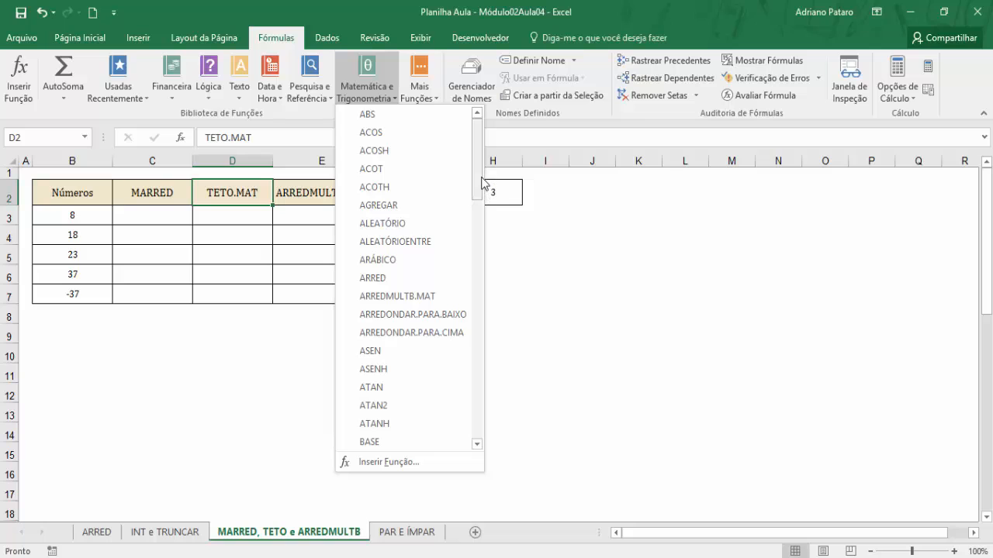
pyautogui.moveTo(479, 183); pyautogui.dragTo(479, 396)
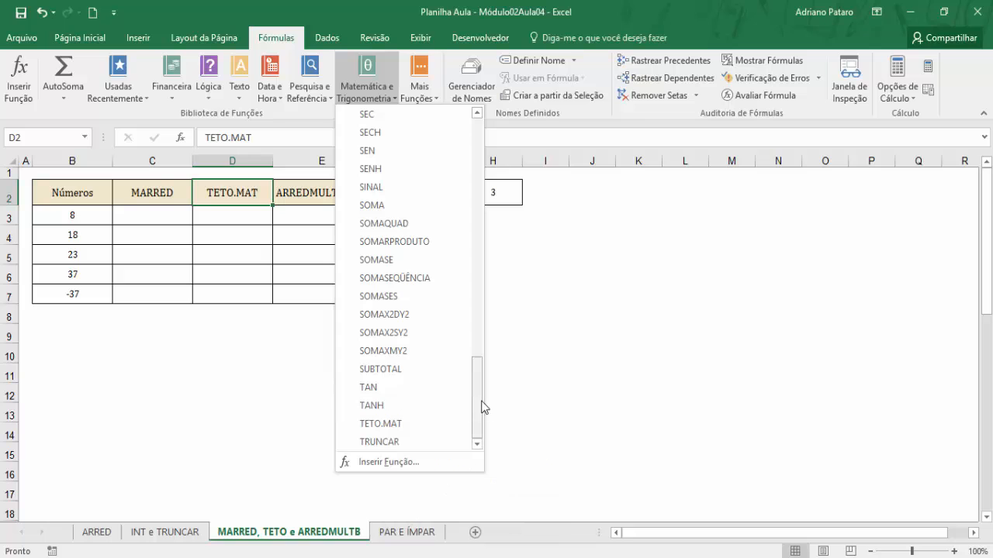
pyautogui.moveTo(480, 402); pyautogui.dragTo(479, 186)
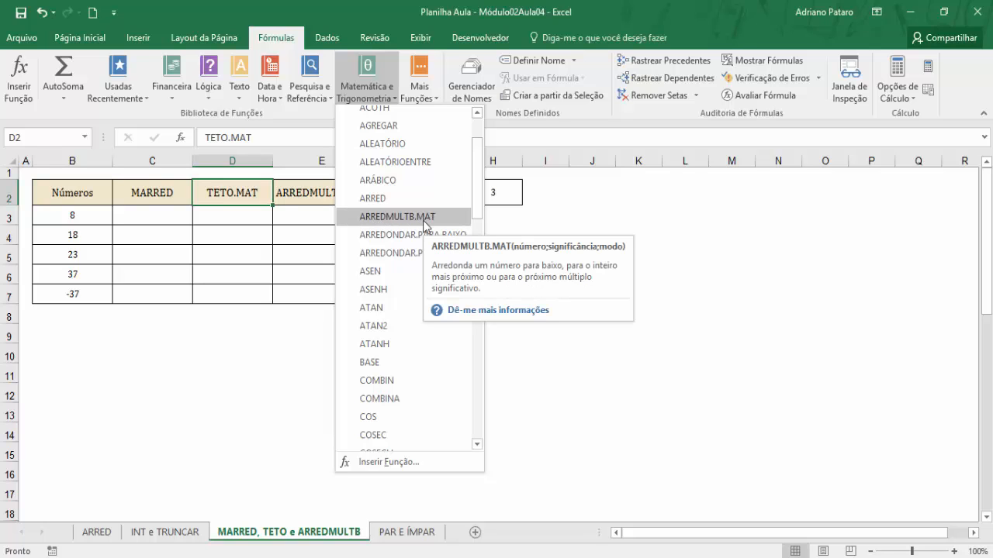
pyautogui.press('Escape')
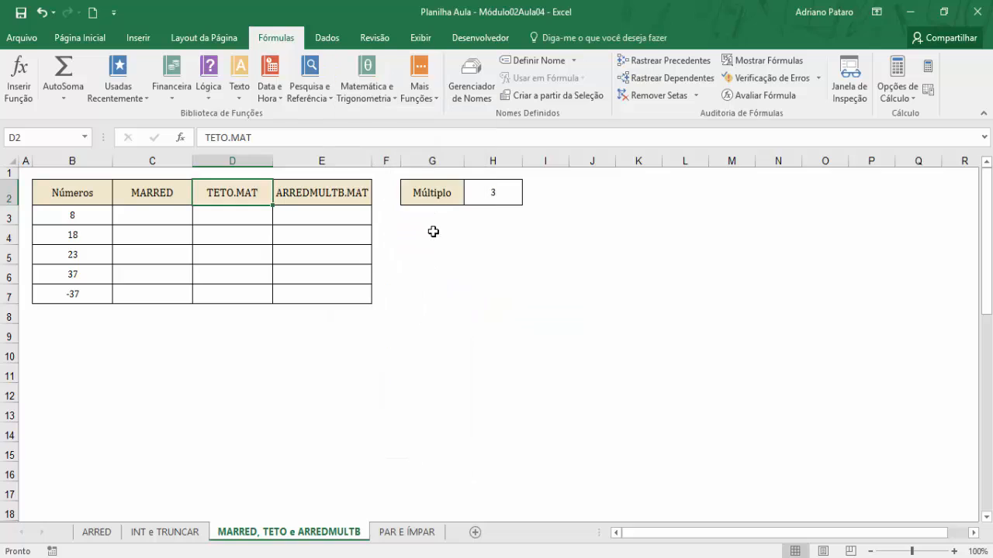
# - Insert the MARRED function in C3 with B3 as Núm and the absolute reference $H$2 as Múltiplo
pyautogui.click(153, 210)
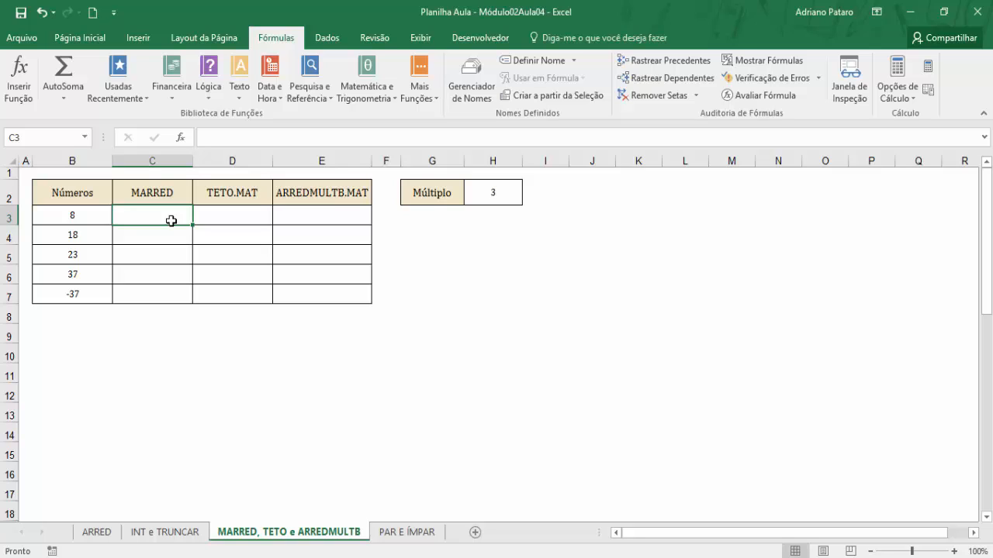
pyautogui.click(367, 77)
pyautogui.scroll(-2, 470, 214)
pyautogui.moveTo(470, 213); pyautogui.dragTo(476, 357)
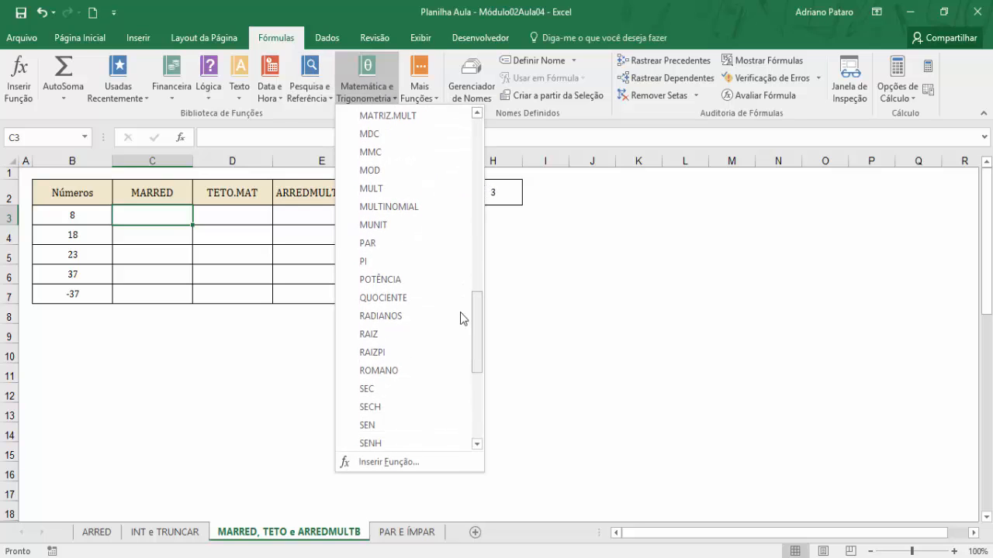
pyautogui.scroll(1, 437, 175)
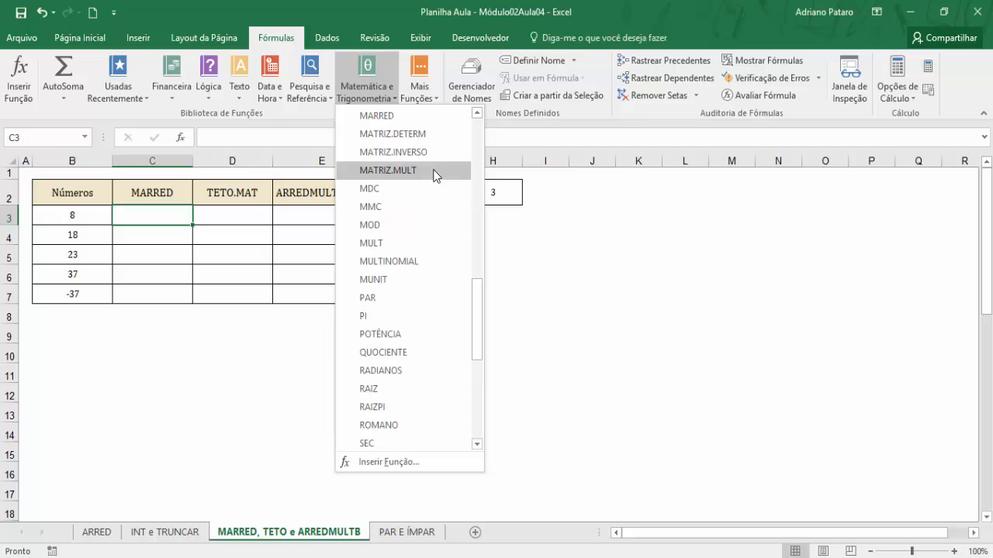
pyautogui.click(409, 117)
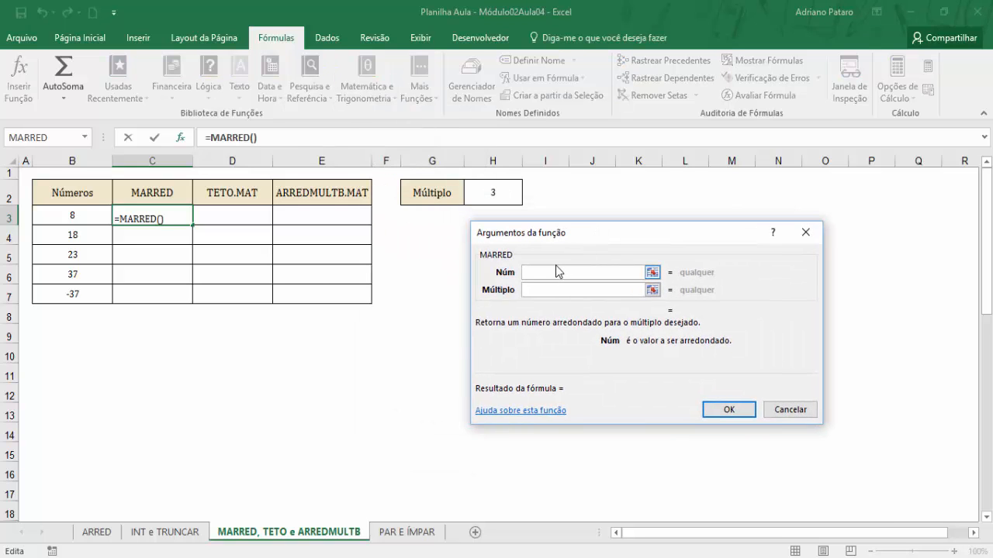
pyautogui.click(547, 290)
pyautogui.click(543, 273)
pyautogui.click(77, 215)
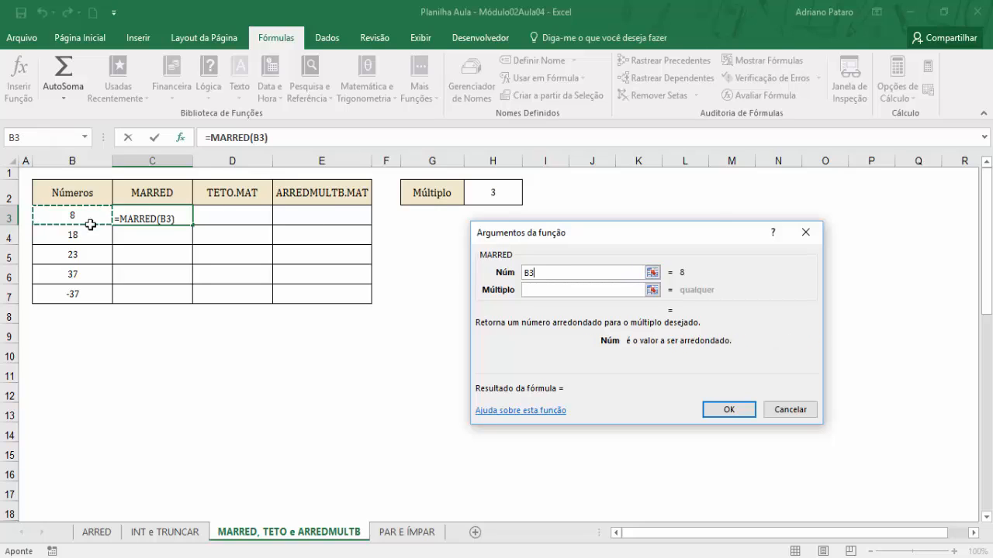
pyautogui.click(542, 291)
pyautogui.click(503, 200)
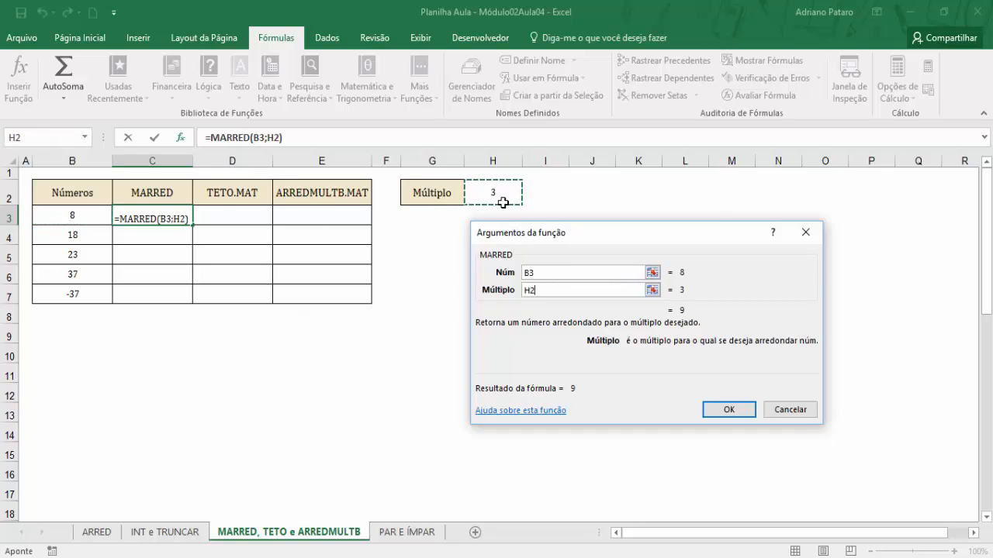
pyautogui.press('F4')
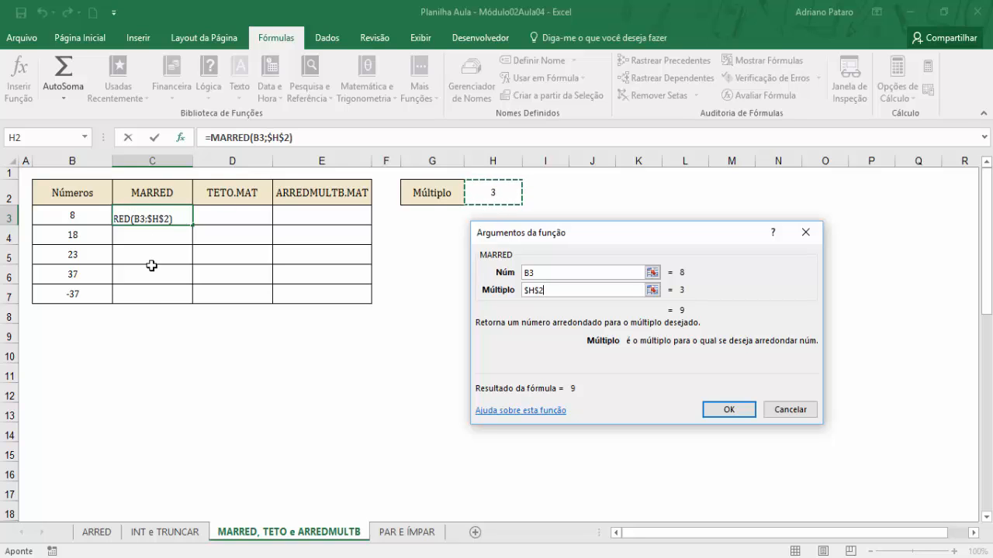
pyautogui.moveTo(627, 239); pyautogui.dragTo(548, 232)
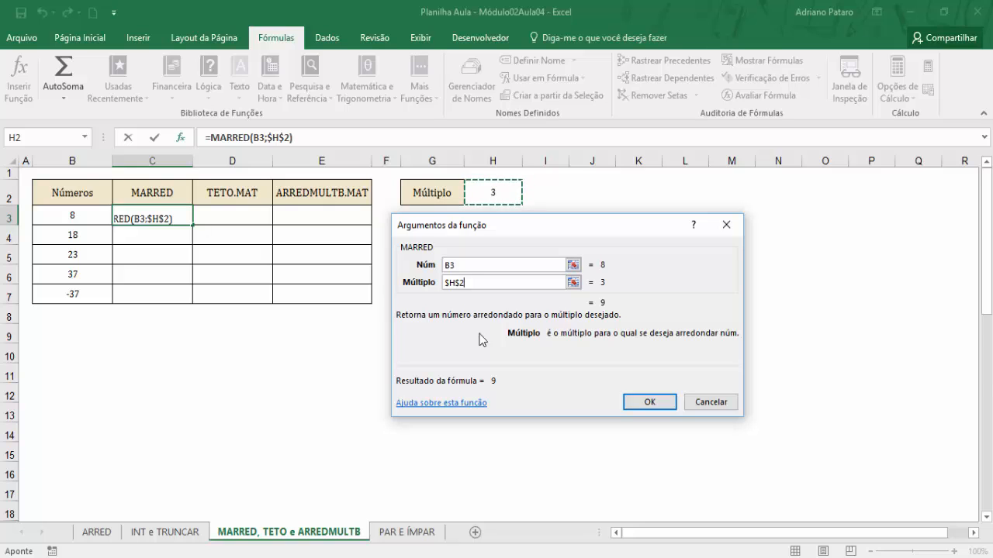
pyautogui.click(652, 403)
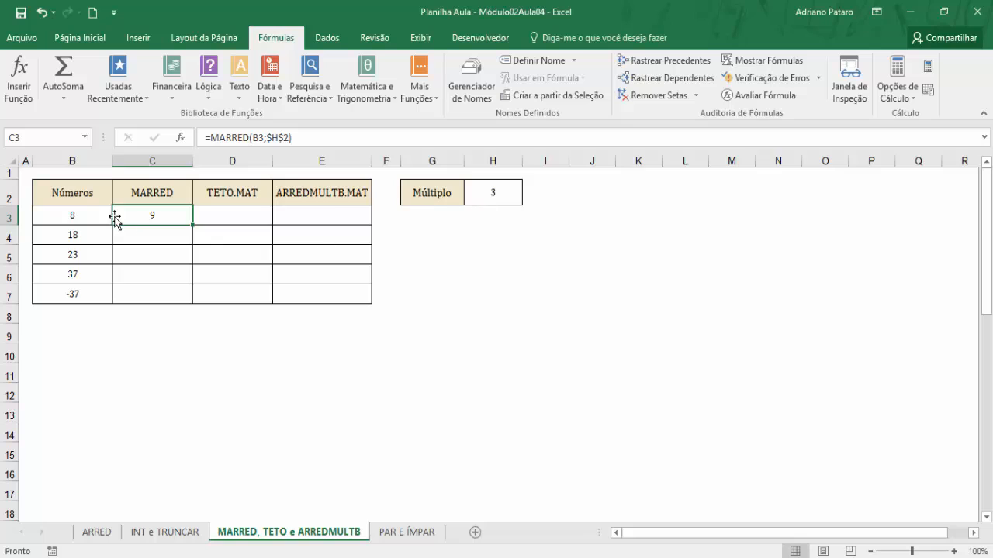
# - Copy the MARRED formula from C3 down to C7 and compare the results with the original numbers
pyautogui.moveTo(192, 225); pyautogui.dragTo(197, 309)
pyautogui.click(83, 237)
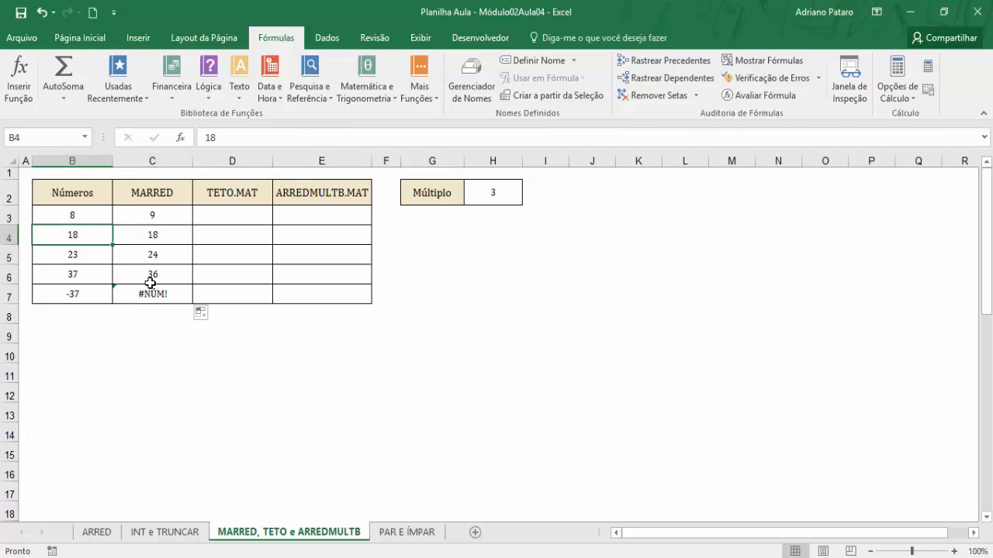
pyautogui.click(97, 256)
pyautogui.click(166, 256)
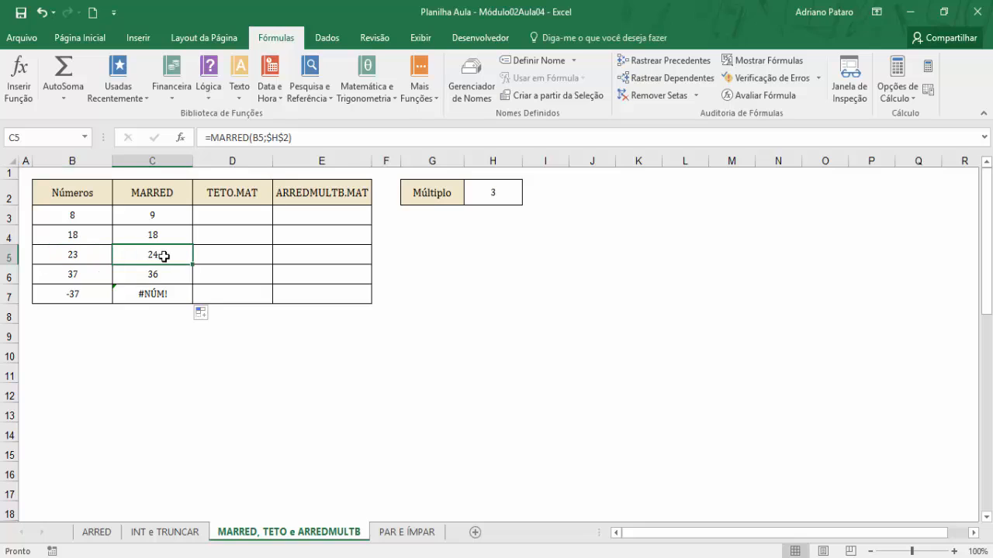
pyautogui.click(91, 273)
pyautogui.click(142, 276)
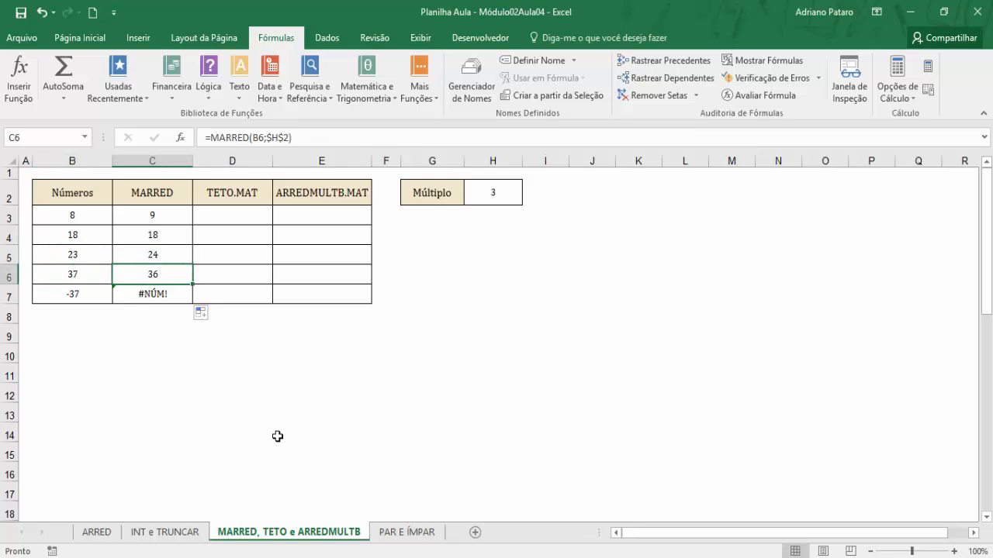
pyautogui.click(101, 252)
pyautogui.click(145, 253)
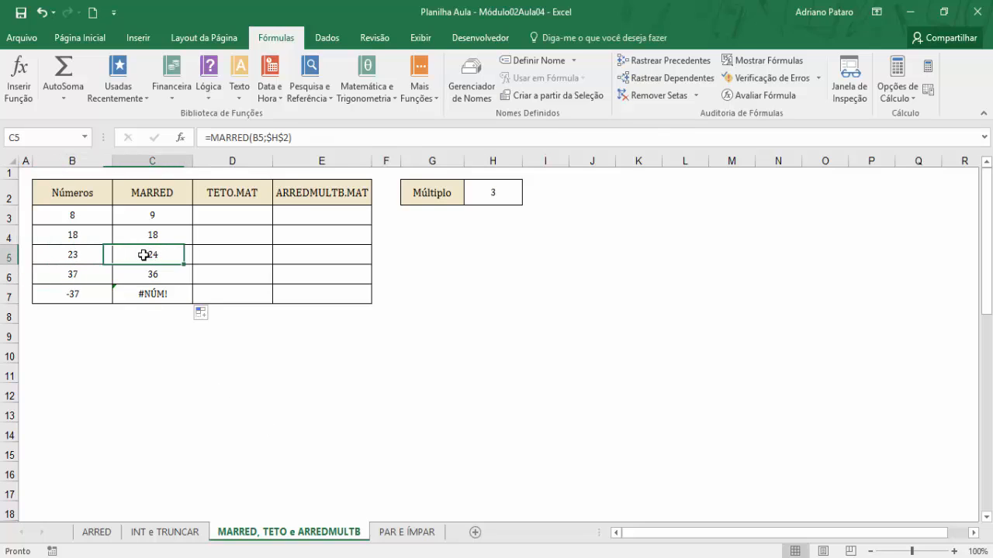
# - Compare the MARRED results in rows 5 to 7 with their original numbers, including the formula for the negative number
pyautogui.click(104, 252)
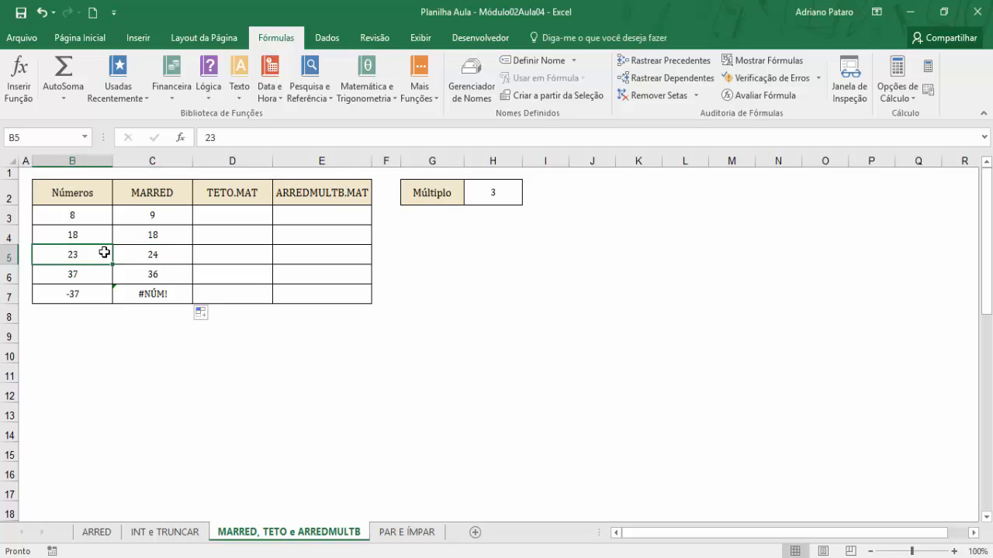
pyautogui.click(137, 255)
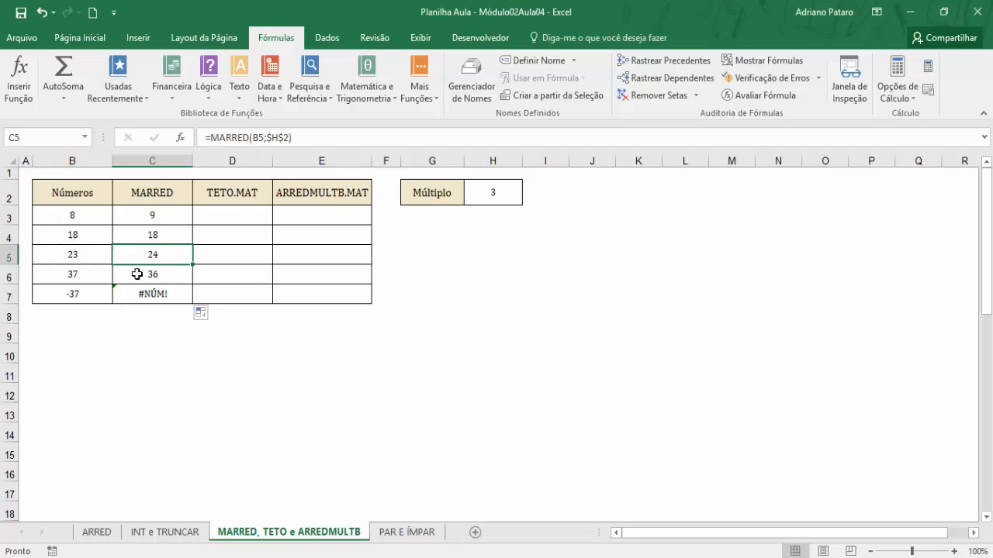
pyautogui.moveTo(91, 259); pyautogui.dragTo(98, 284)
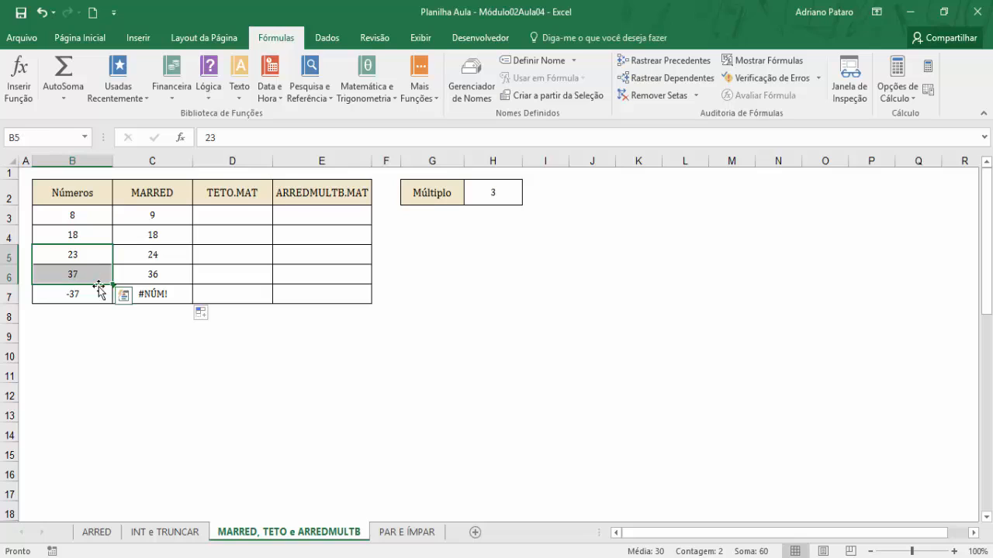
pyautogui.click(161, 293)
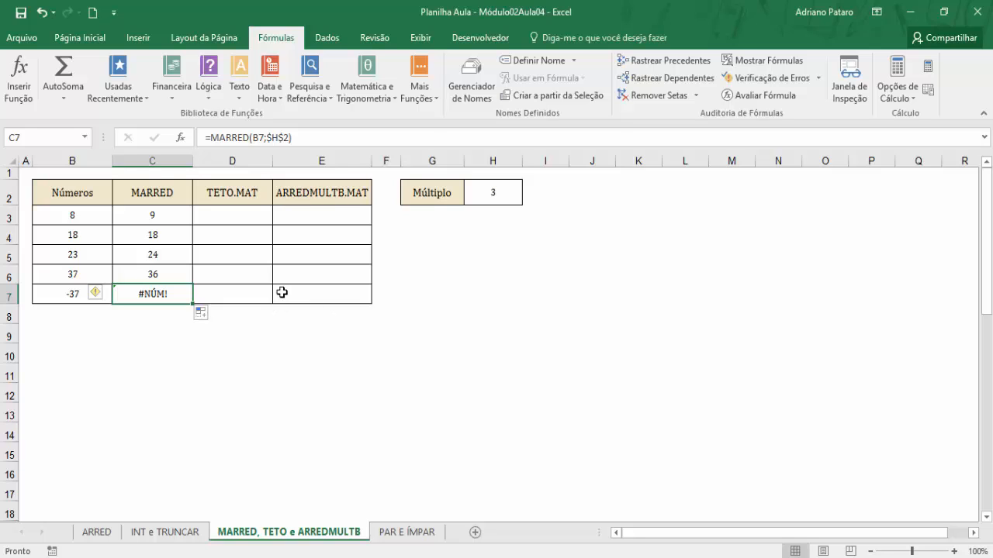
# - Start a TETO.MAT function in D3 with B3 as Número and the absolute reference $H$2 as Significância
pyautogui.click(215, 218)
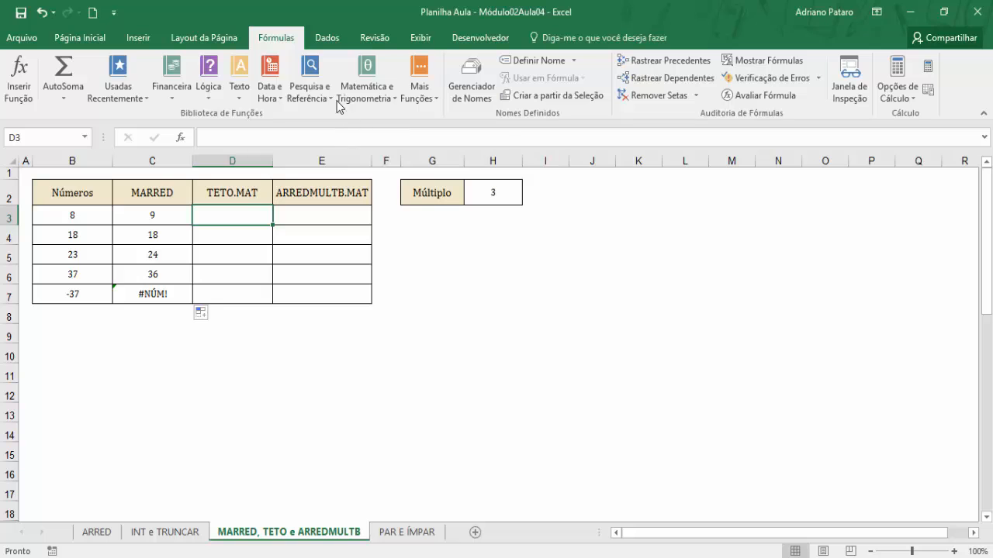
pyautogui.click(358, 91)
pyautogui.moveTo(480, 174); pyautogui.dragTo(480, 426)
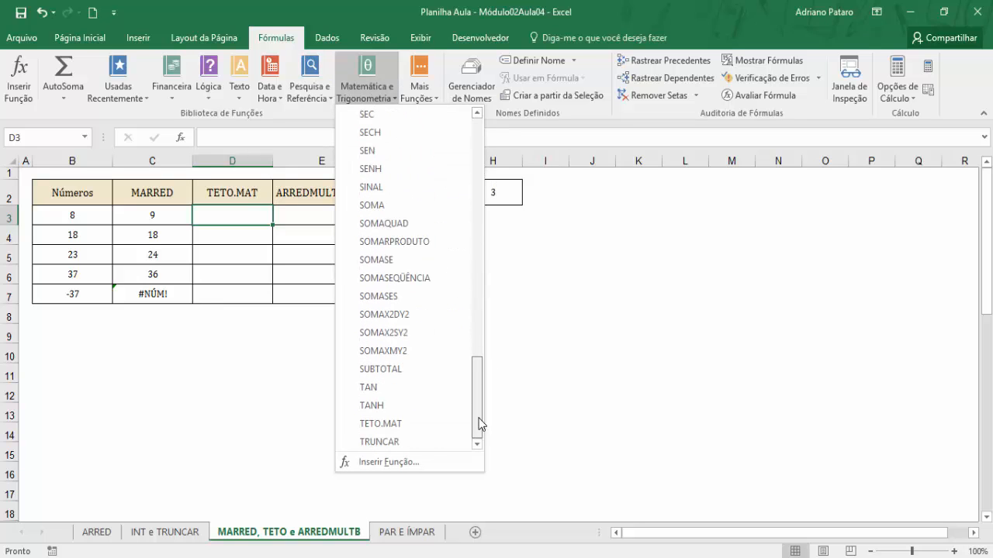
pyautogui.click(422, 433)
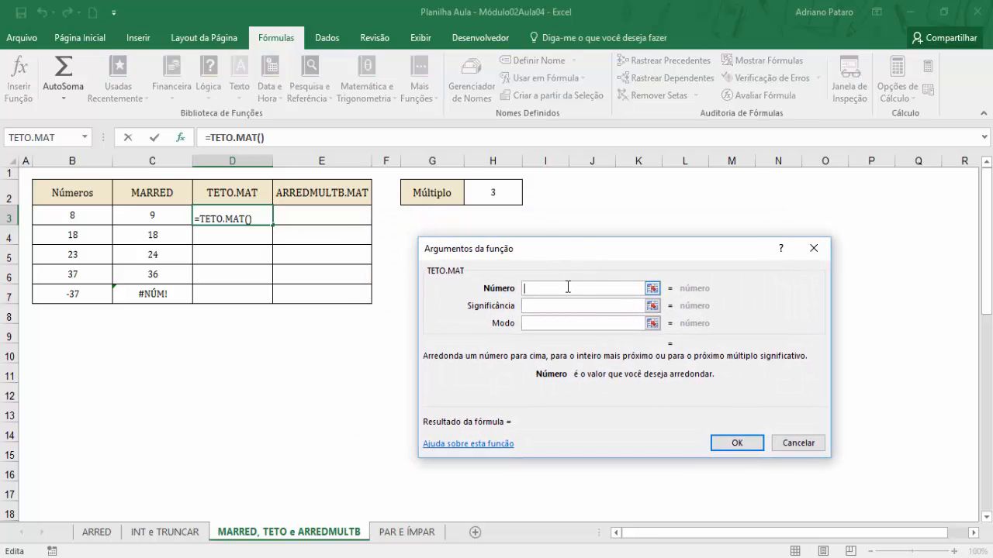
pyautogui.click(81, 215)
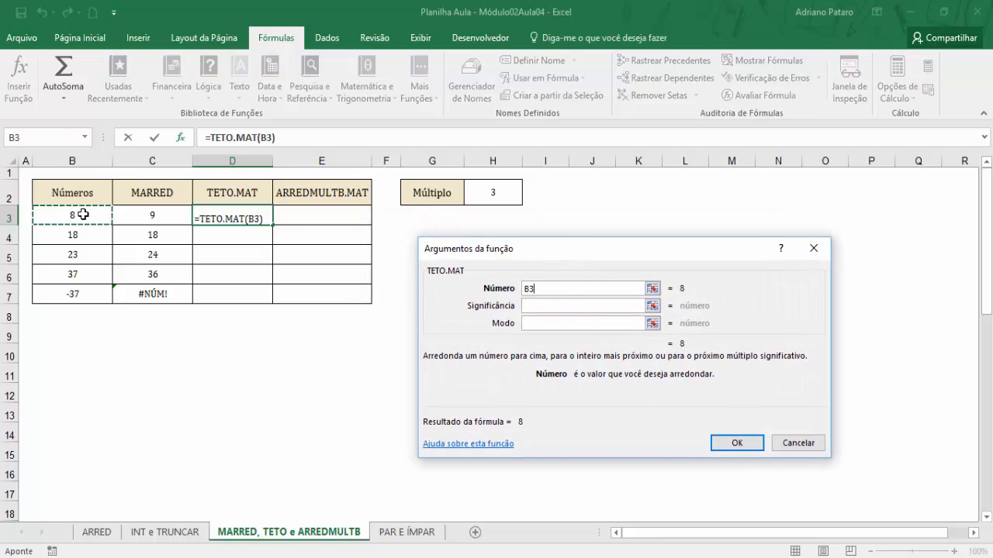
pyautogui.click(547, 304)
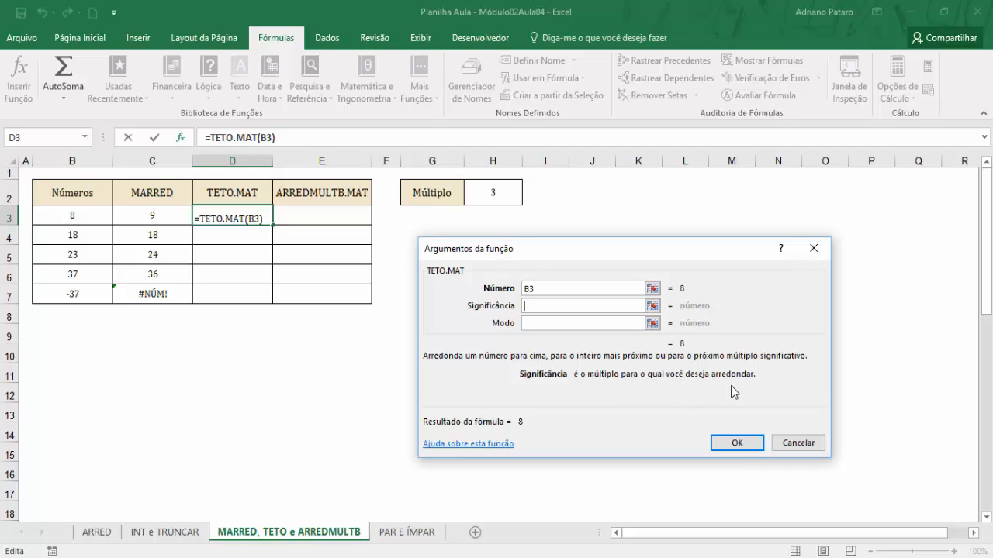
pyautogui.click(491, 194)
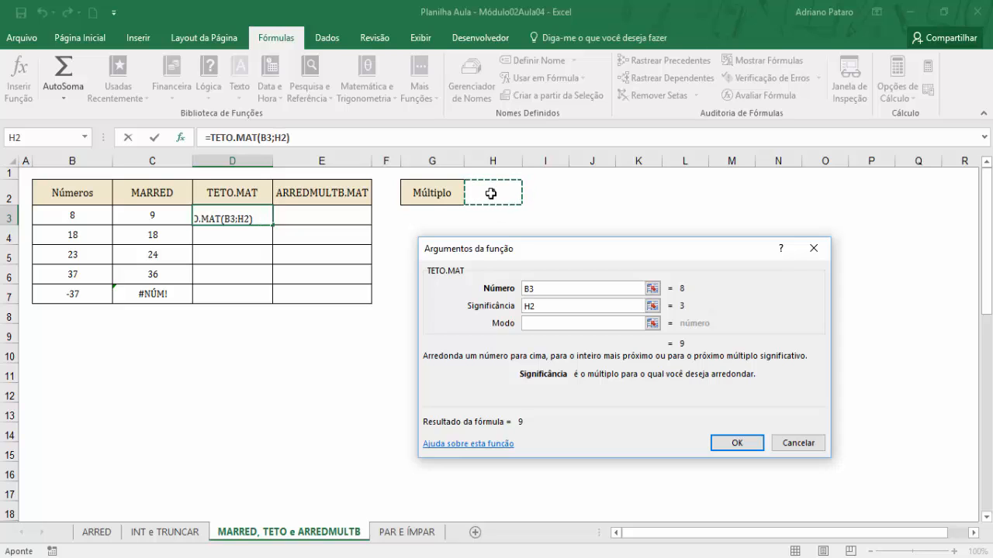
pyautogui.moveTo(542, 305); pyautogui.dragTo(513, 299)
pyautogui.press('F4')
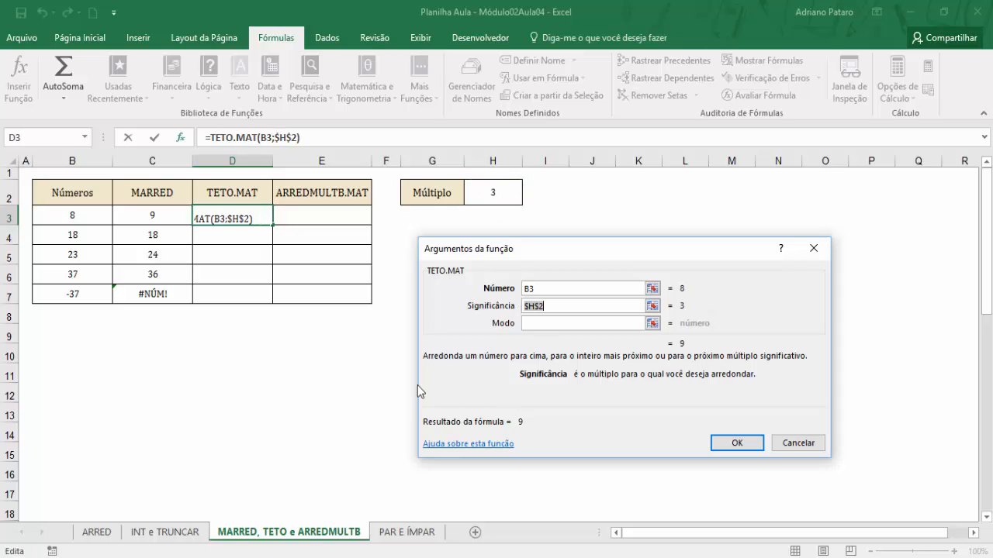
# - Set the Modo argument of TETO.MAT to 0 and finish the formula in D3
pyautogui.click(529, 324)
pyautogui.click(552, 306)
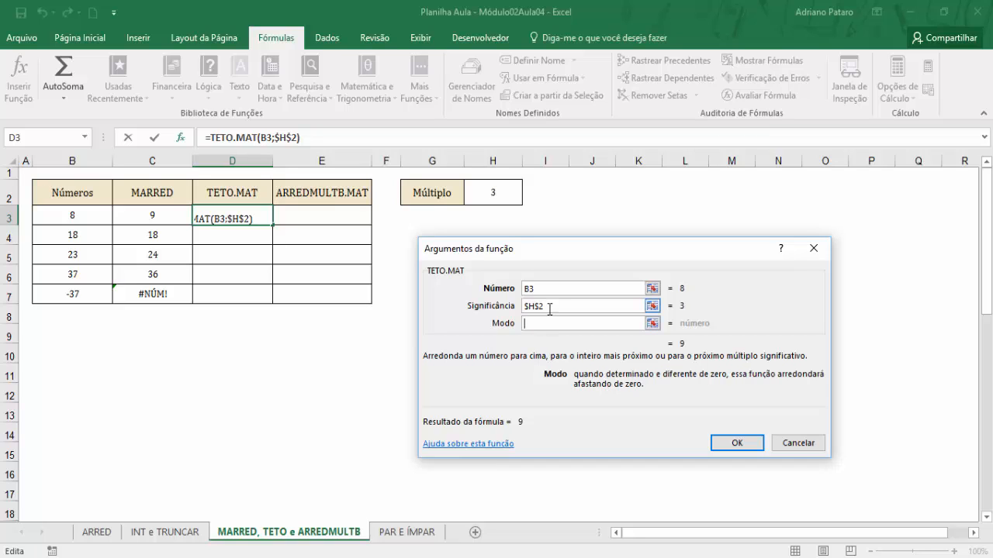
pyautogui.click(548, 323)
pyautogui.write('0')
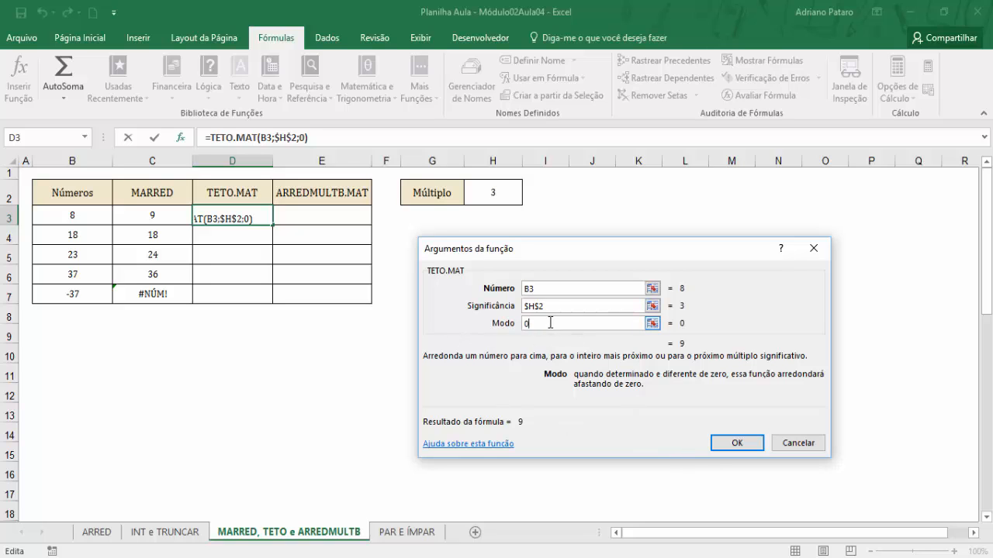
pyautogui.click(734, 444)
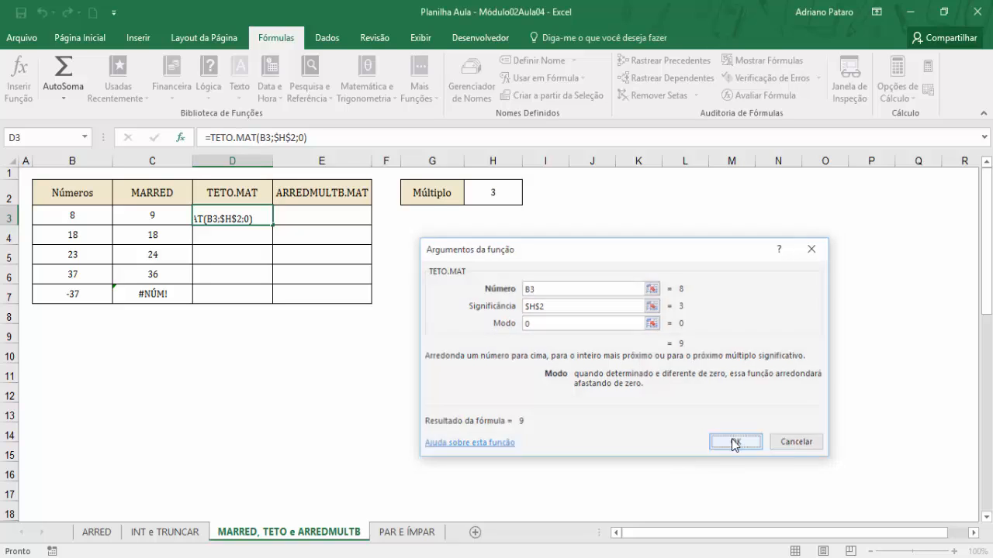
# - Compare C3 with the TETO.MAT result, and copy the formula from D3 down to D6
pyautogui.click(147, 215)
pyautogui.click(233, 211)
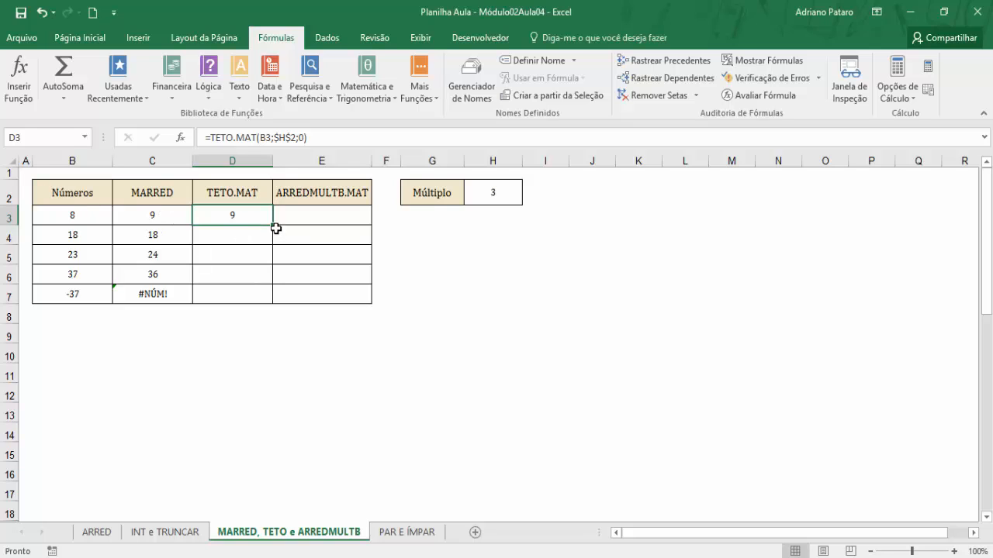
pyautogui.moveTo(272, 226); pyautogui.dragTo(252, 280)
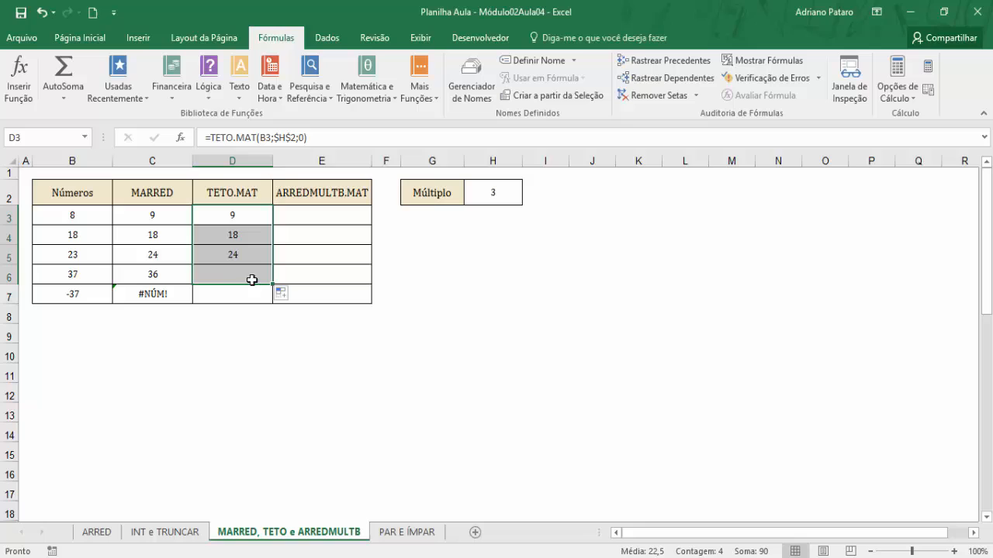
# - Compare the TETO.MAT results in rows 3 to 6 with the MARRED results and original numbers, focusing on row 6
pyautogui.click(223, 237)
pyautogui.click(161, 233)
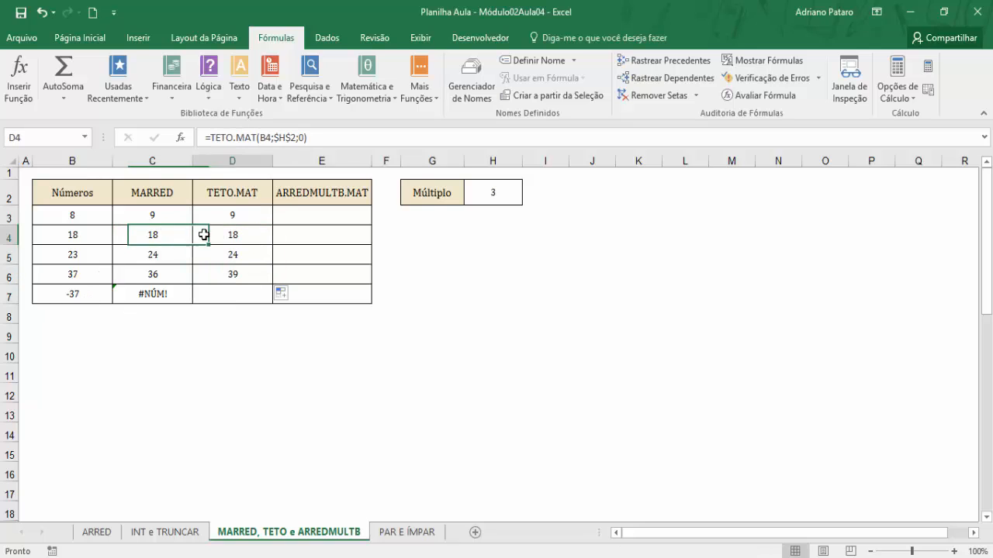
pyautogui.click(159, 254)
pyautogui.click(232, 216)
pyautogui.moveTo(232, 216); pyautogui.dragTo(223, 266)
pyautogui.click(224, 273)
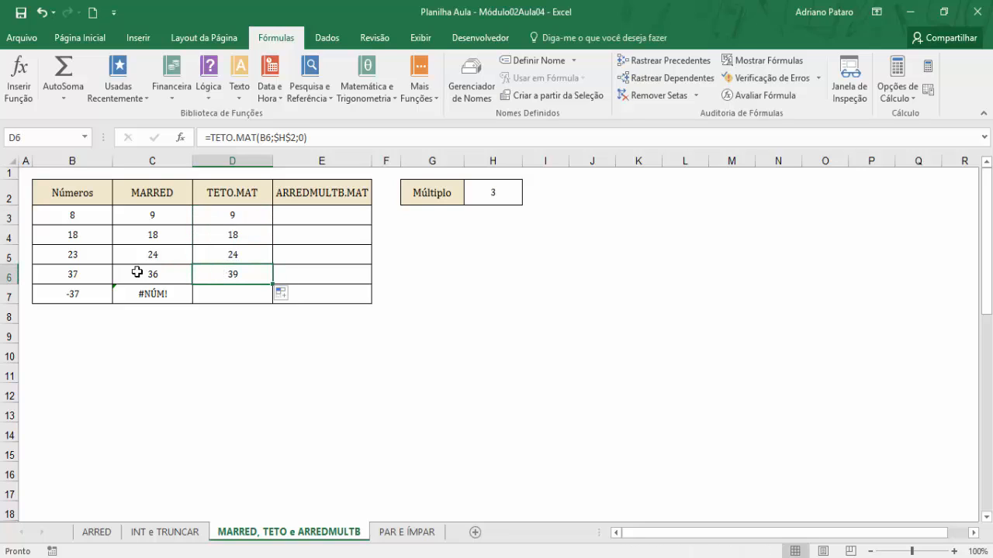
pyautogui.click(92, 275)
pyautogui.click(149, 268)
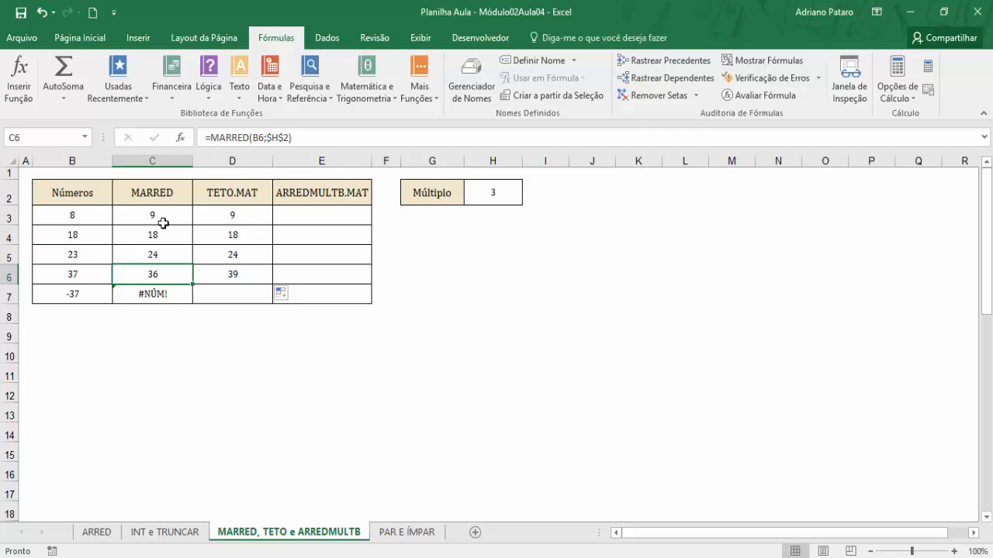
pyautogui.click(251, 274)
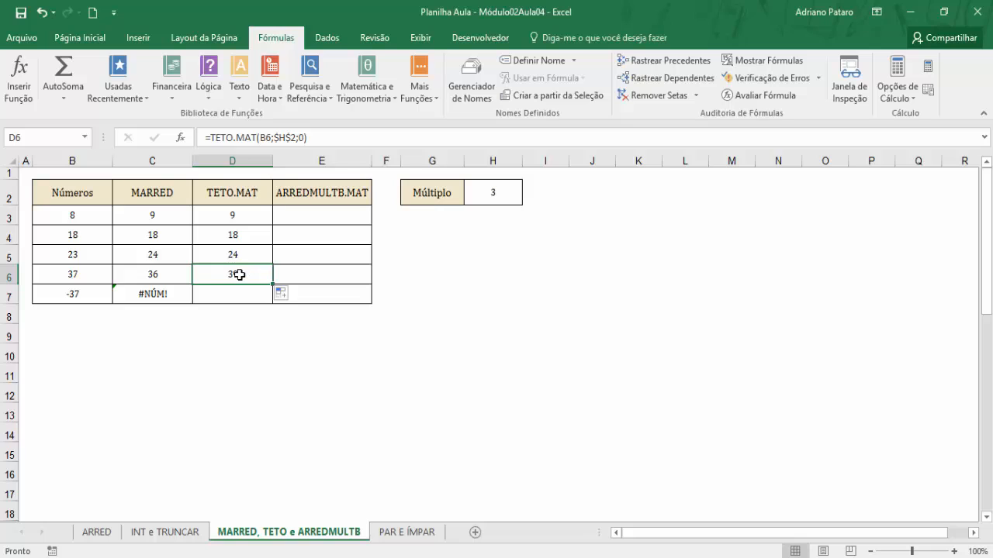
pyautogui.click(93, 278)
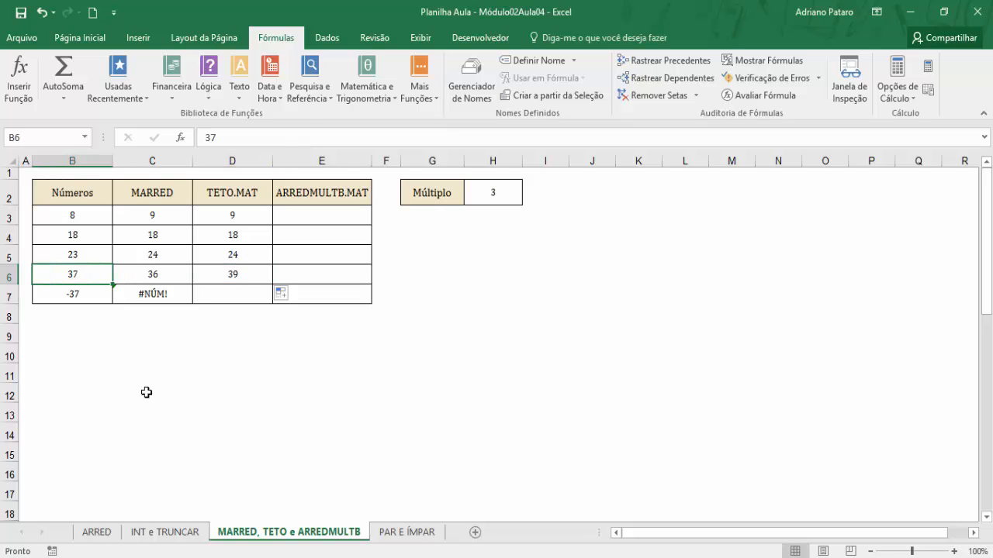
# - Insert the ARREDMULTB.MAT function in E3 with B3 as Número, the absolute reference $H$2 as Significância and 0 as Modo
pyautogui.click(312, 217)
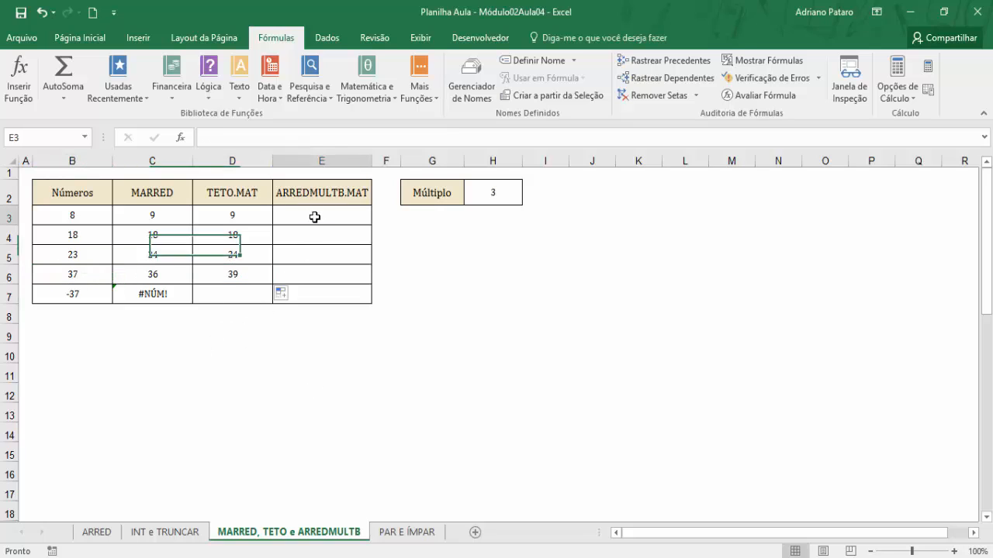
pyautogui.click(368, 92)
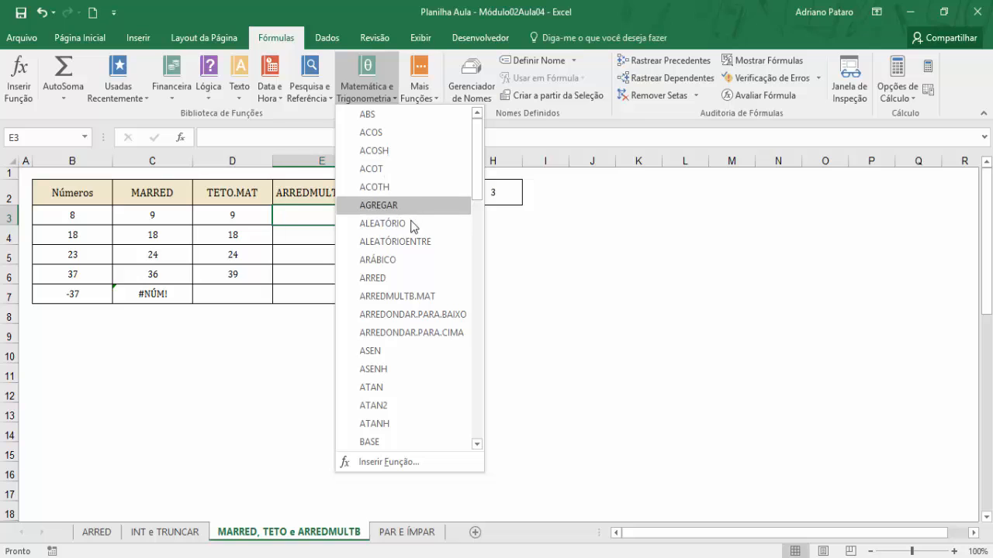
pyautogui.click(428, 296)
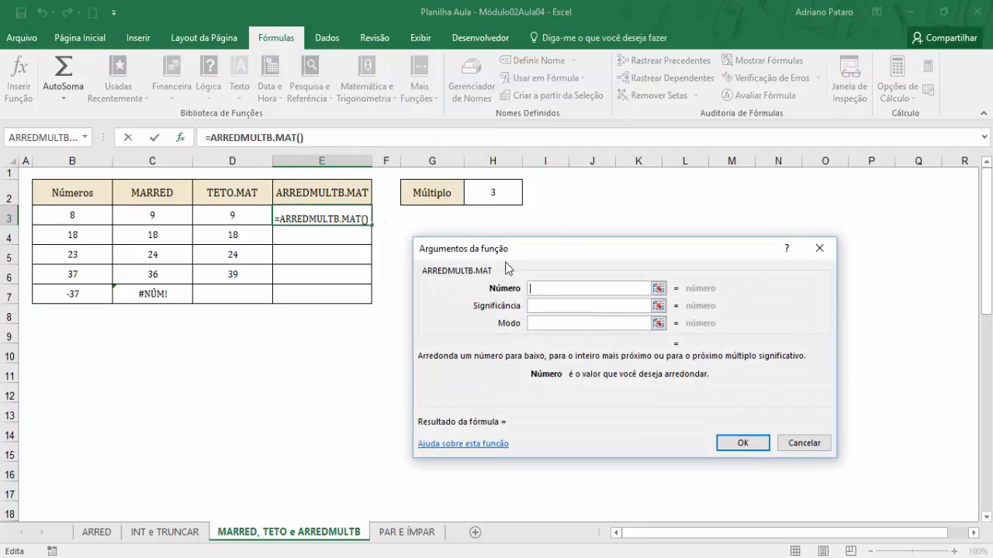
pyautogui.moveTo(455, 244); pyautogui.dragTo(514, 244)
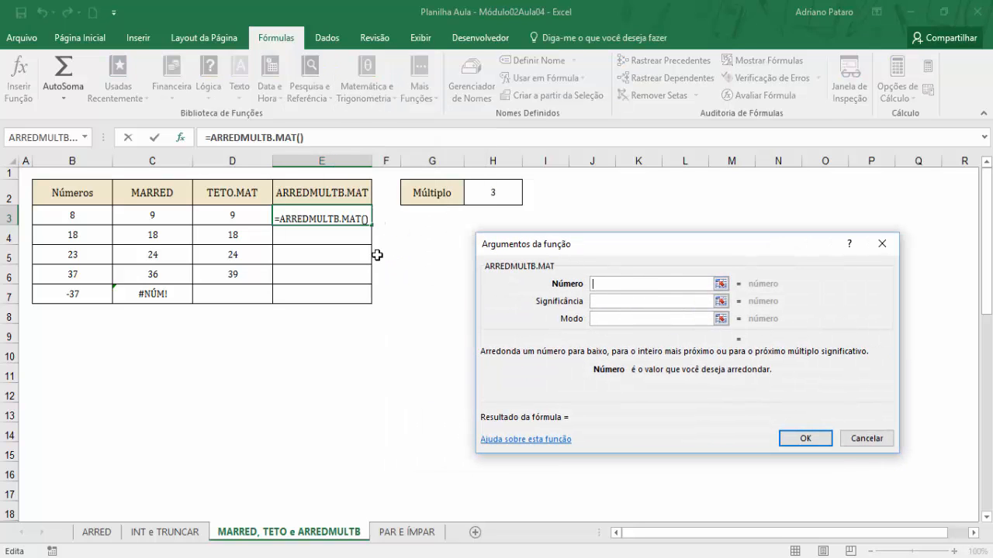
pyautogui.click(80, 212)
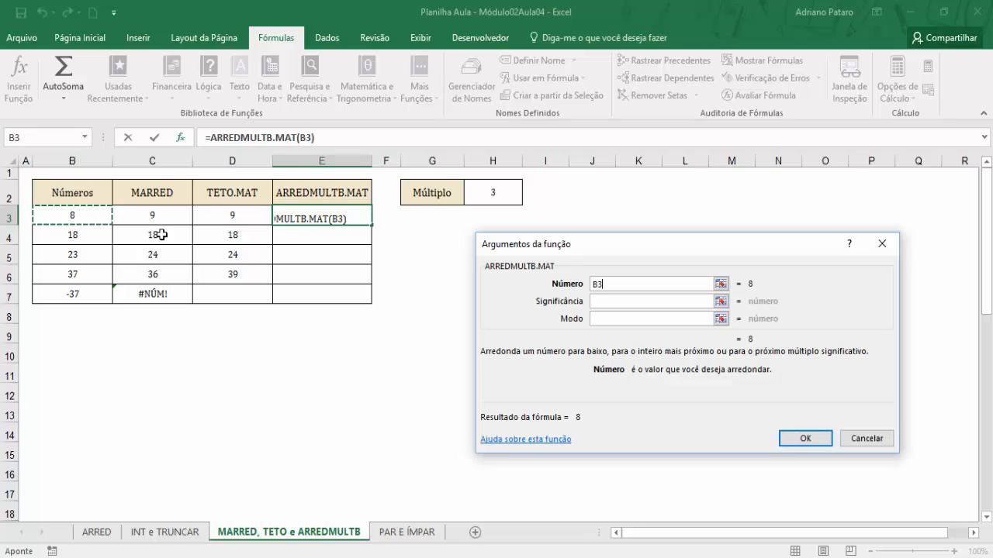
pyautogui.click(617, 301)
pyautogui.click(507, 193)
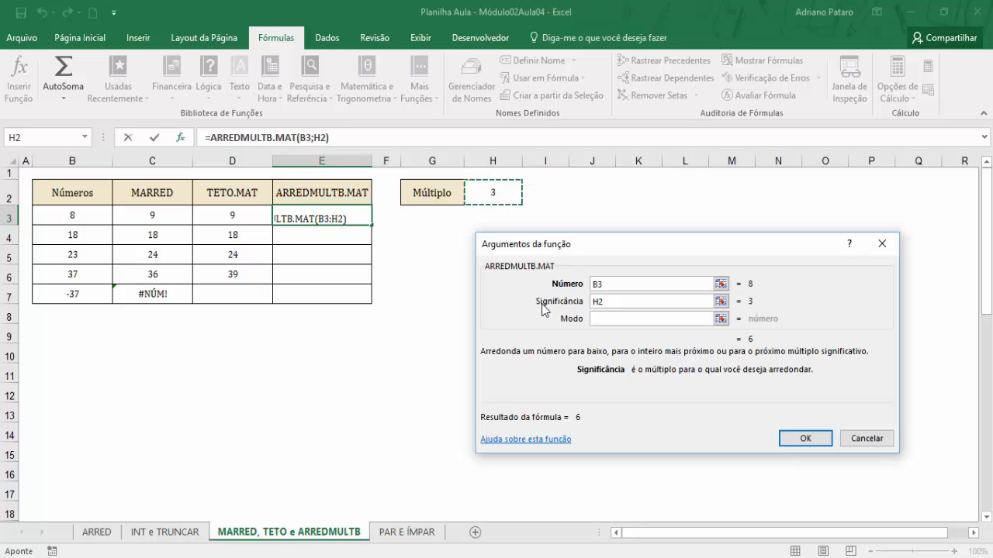
pyautogui.press('F4')
pyautogui.click(624, 319)
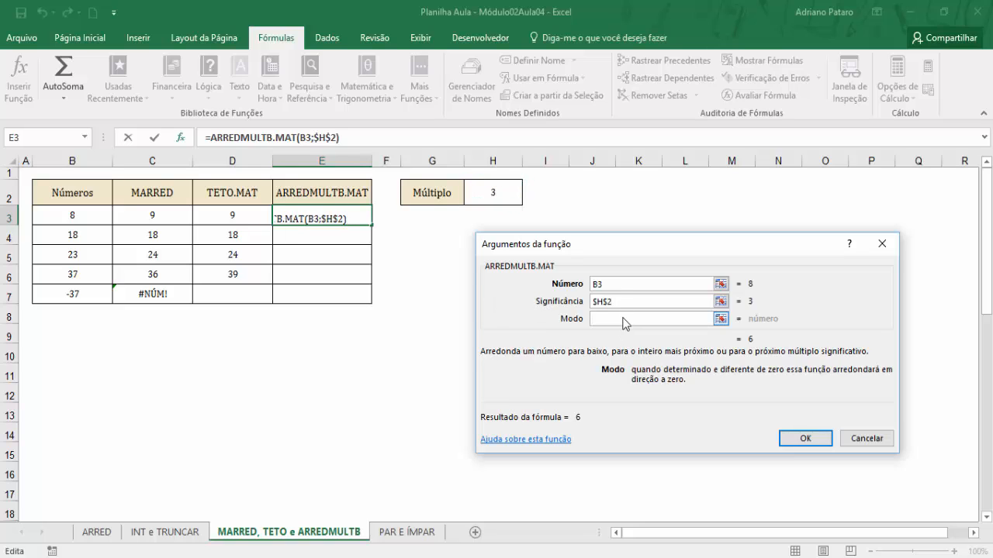
pyautogui.write('0')
pyautogui.click(799, 441)
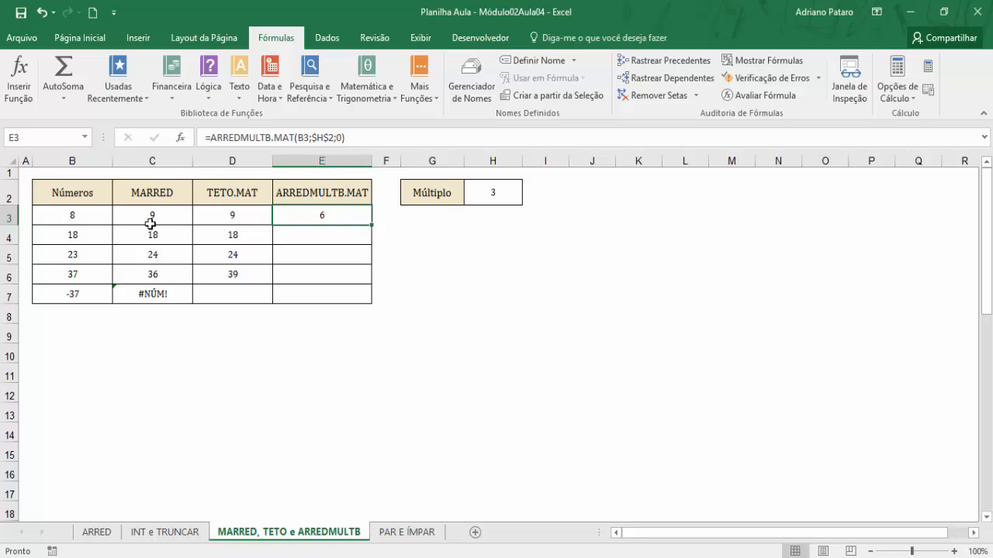
# - Copy the ARREDMULTB.MAT formula from E3 down to E6 and compare the results with the MARRED and TETO.MAT columns
pyautogui.click(94, 218)
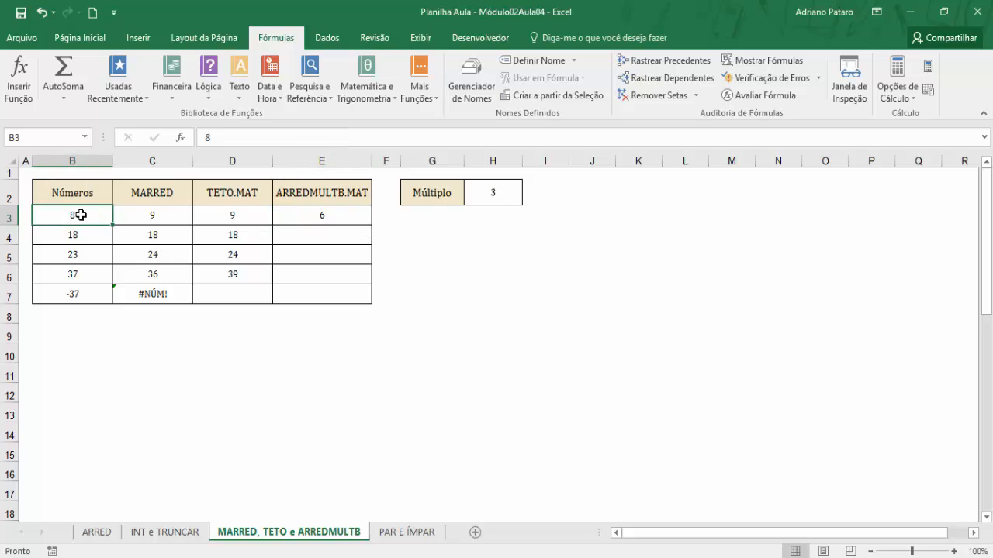
pyautogui.click(343, 213)
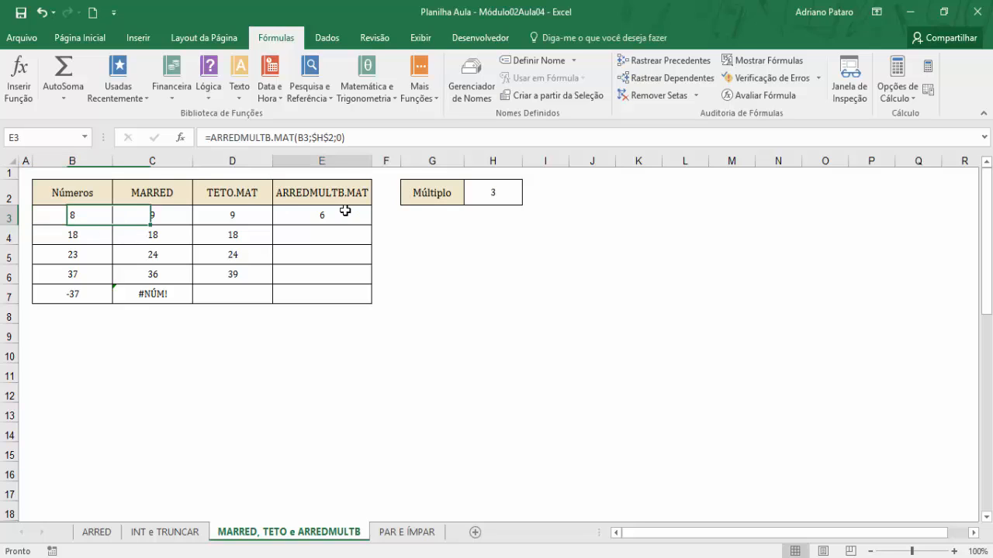
pyautogui.moveTo(371, 225); pyautogui.dragTo(367, 282)
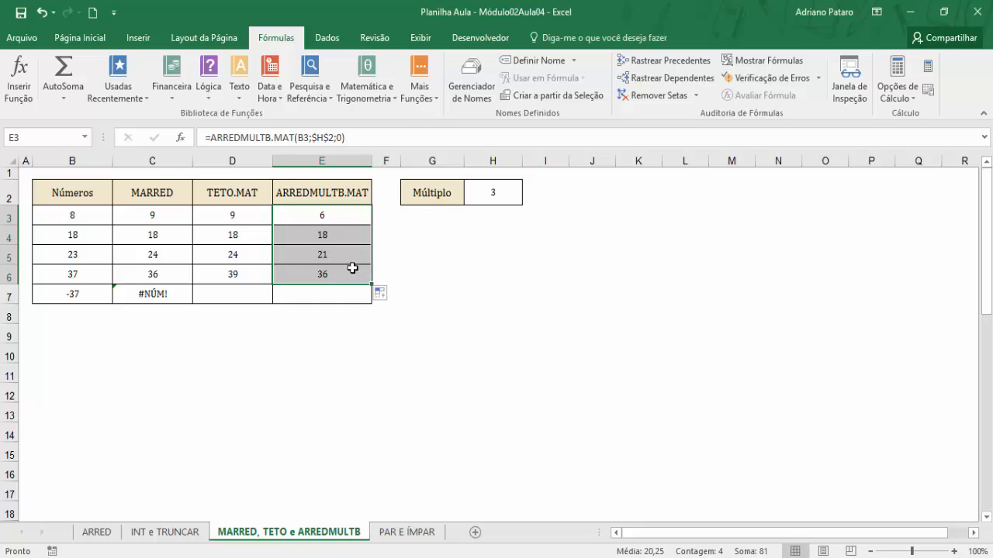
pyautogui.click(261, 232)
pyautogui.click(298, 240)
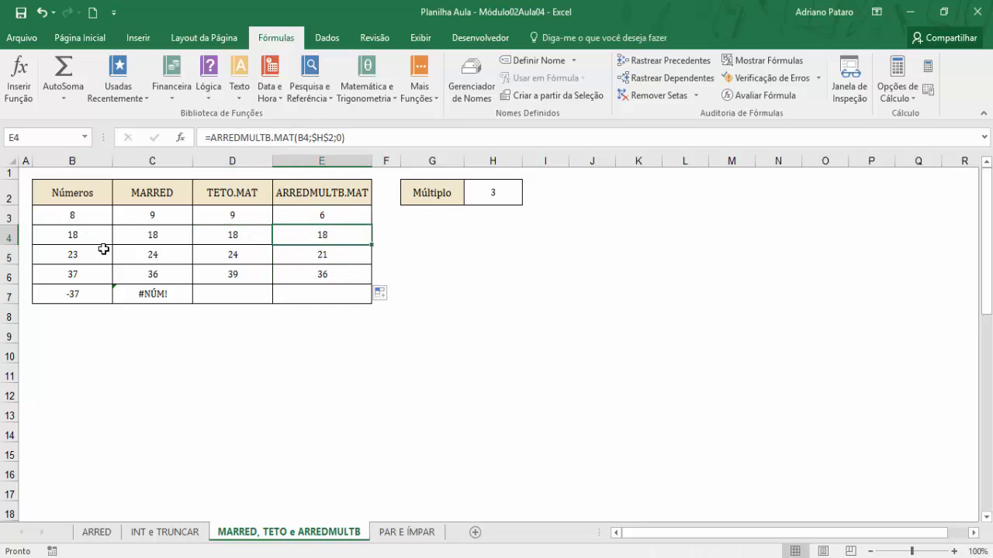
pyautogui.click(320, 250)
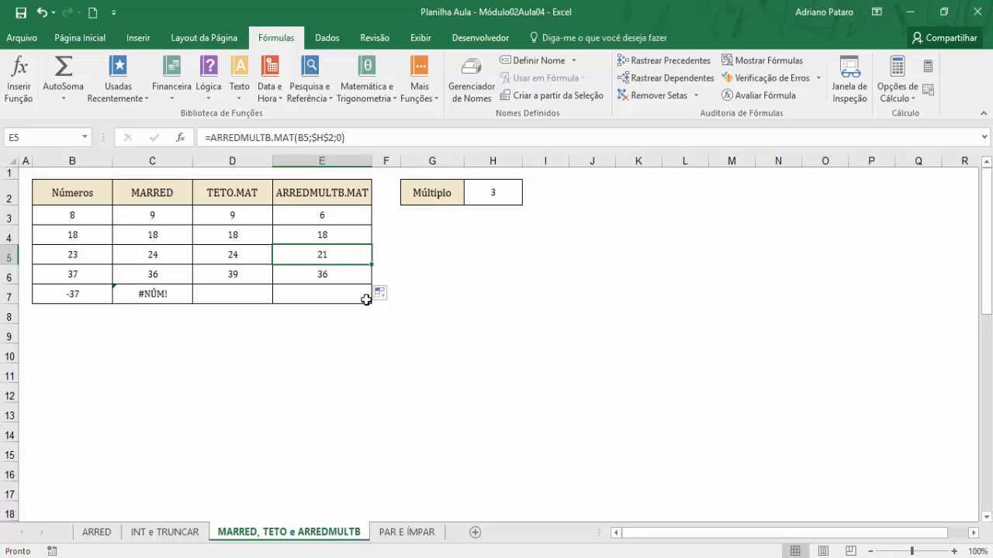
pyautogui.click(341, 278)
pyautogui.click(180, 273)
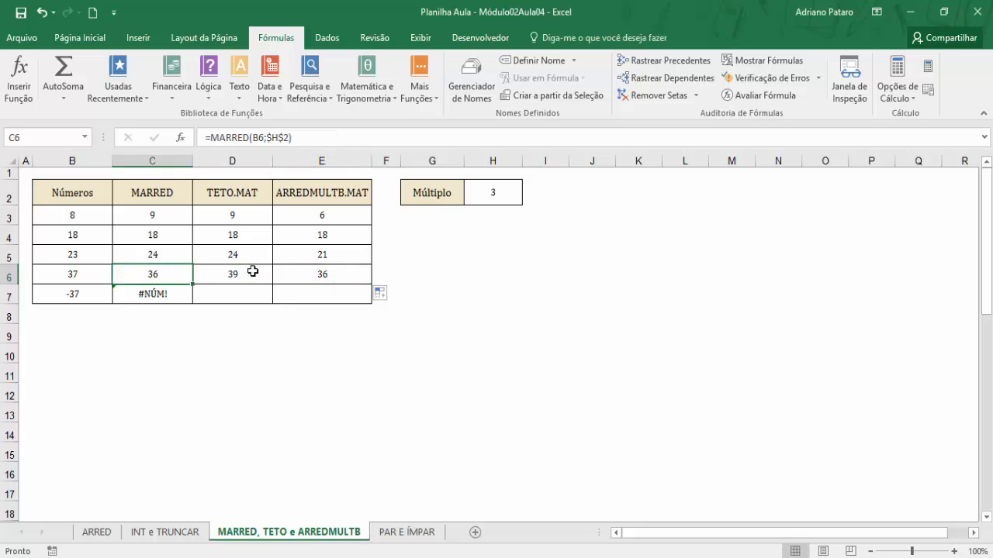
# - Copy the TETO.MAT formula from D6 to D7 and the ARREDMULTB.MAT formula from E6 to E7
pyautogui.click(318, 277)
pyautogui.click(141, 273)
pyautogui.click(86, 280)
pyautogui.click(233, 272)
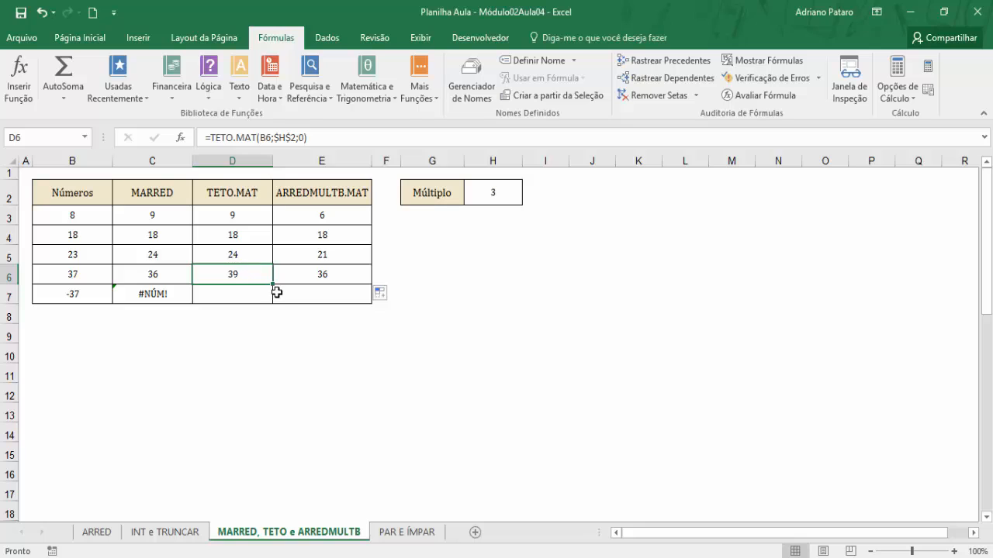
pyautogui.moveTo(275, 284); pyautogui.dragTo(276, 304)
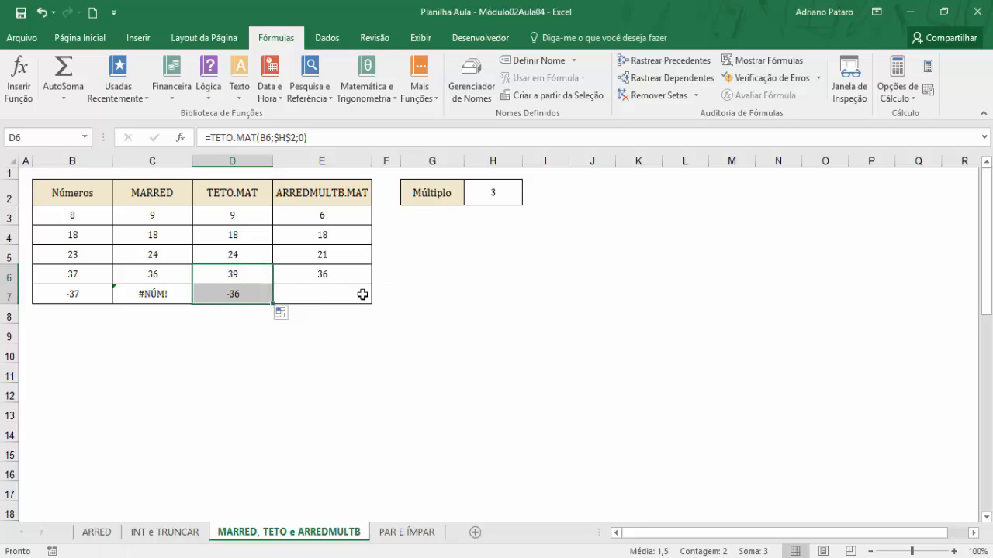
pyautogui.click(347, 274)
pyautogui.moveTo(370, 283); pyautogui.dragTo(377, 310)
# - Compare the TETO.MAT and ARREDMULTB.MAT results in row 7 with the negative number in B7
pyautogui.click(233, 298)
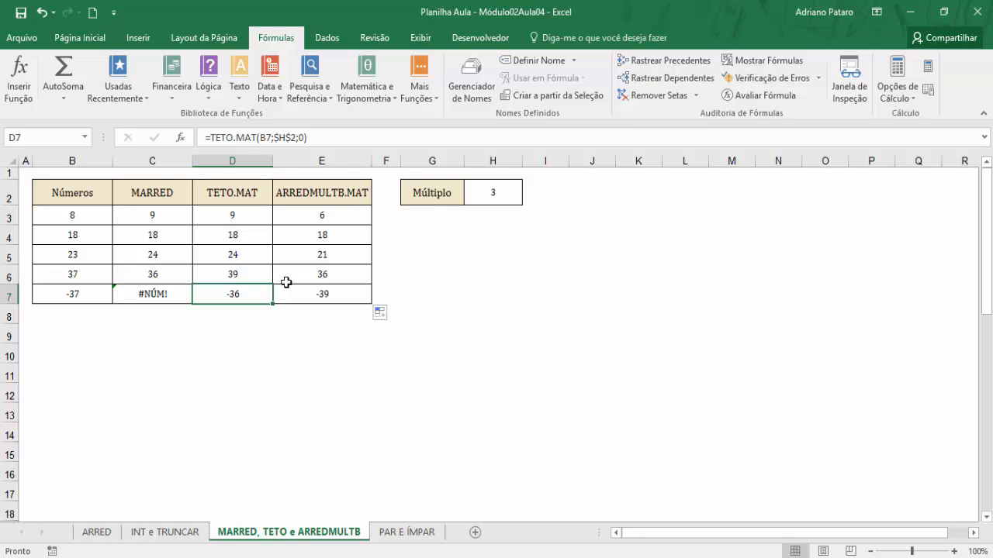
pyautogui.click(81, 302)
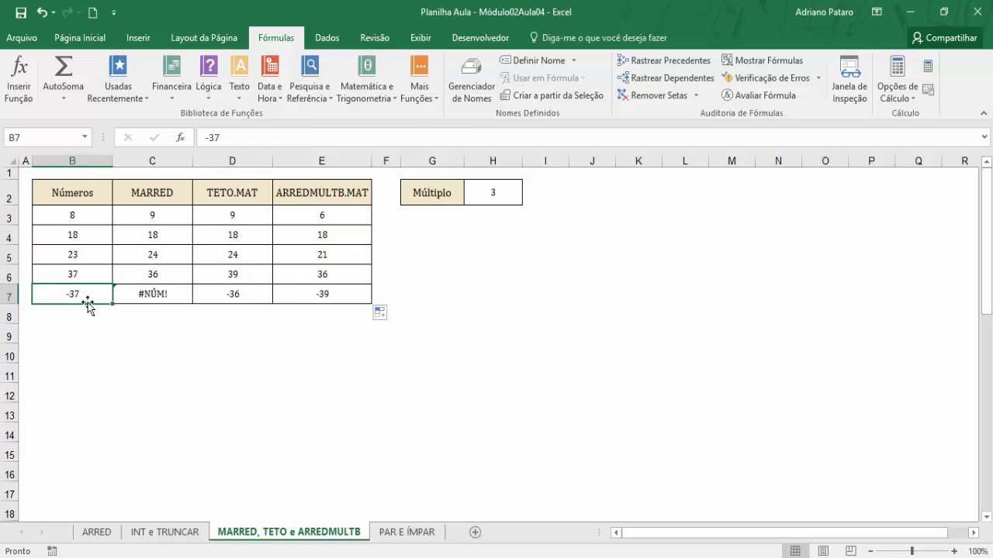
pyautogui.click(219, 304)
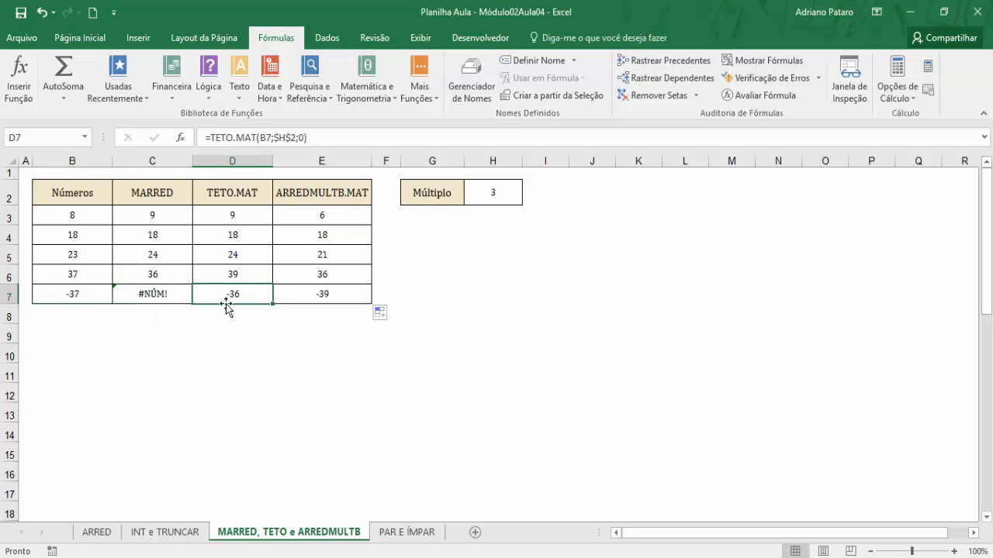
pyautogui.click(58, 297)
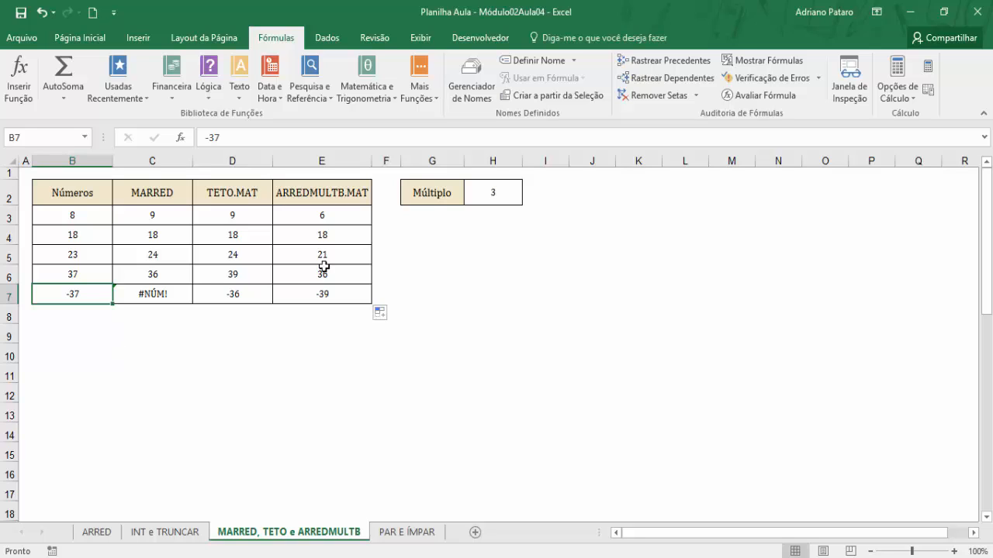
pyautogui.click(256, 290)
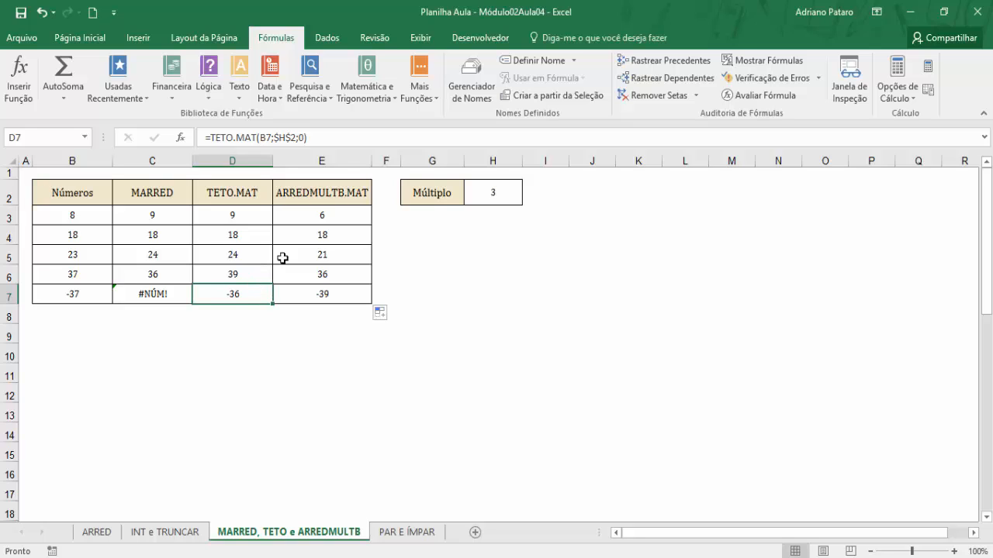
pyautogui.click(339, 293)
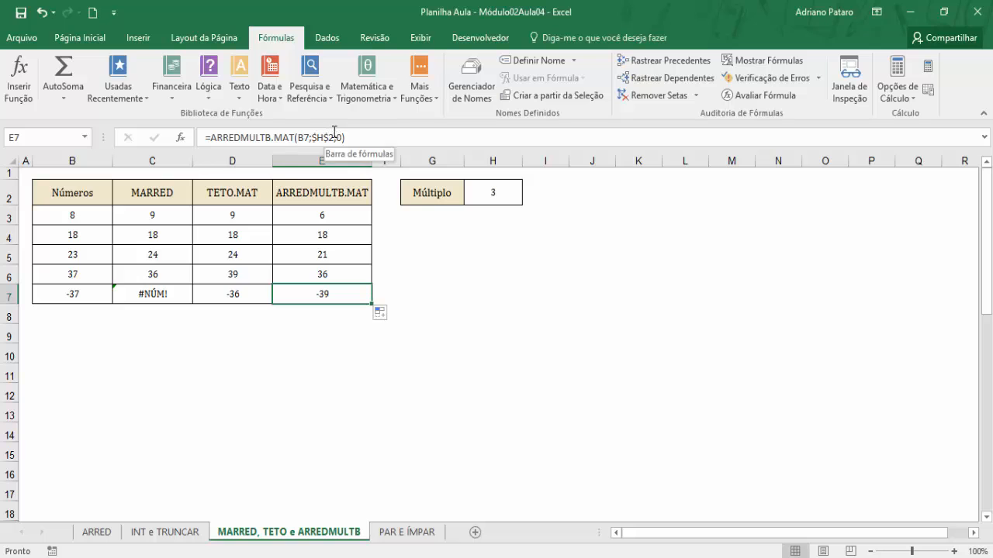
# - Set the Modo argument of the TETO.MAT formula in D7 to 1, and undo and redo the change to compare both results
pyautogui.click(260, 299)
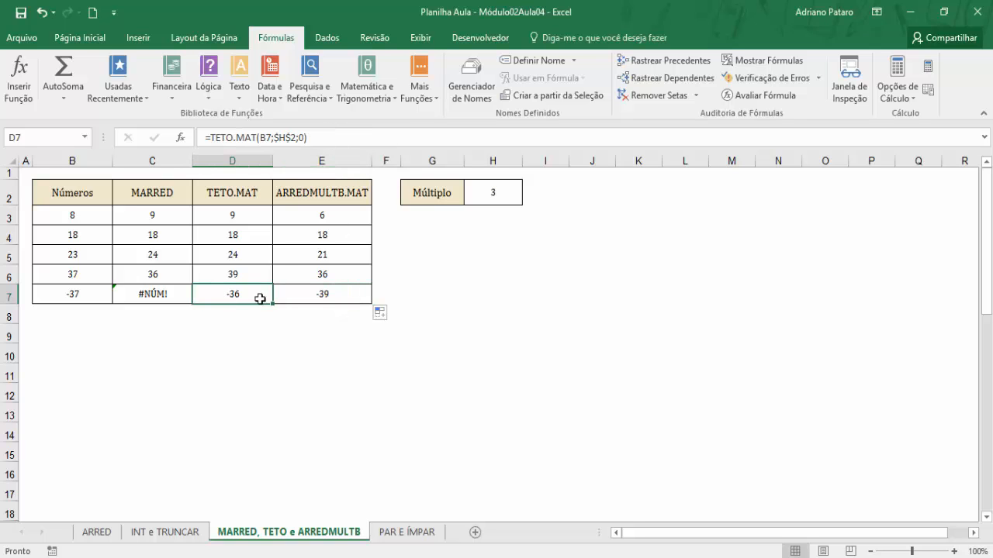
pyautogui.click(184, 140)
pyautogui.click(541, 285)
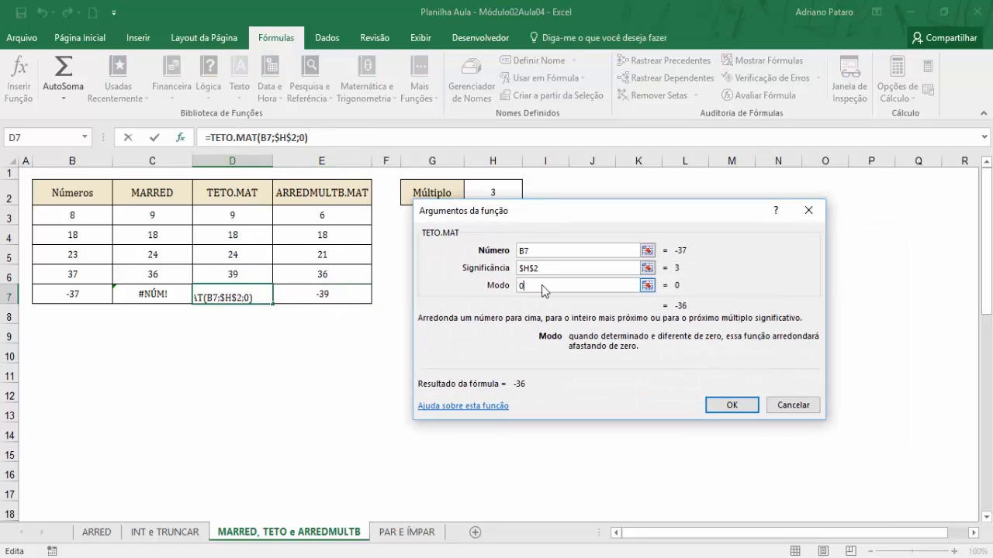
pyautogui.press('BackSpace')
pyautogui.write('1')
pyautogui.click(729, 406)
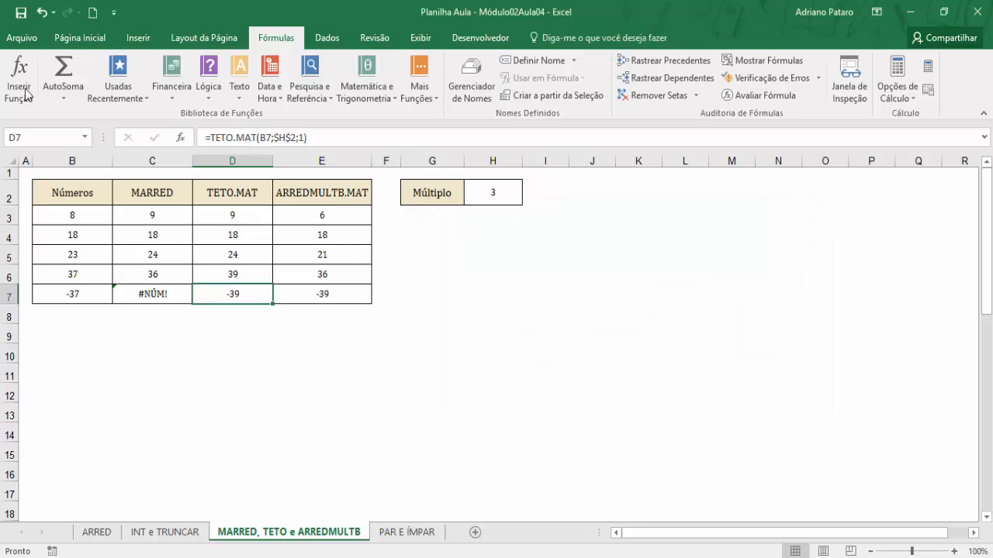
pyautogui.click(42, 13)
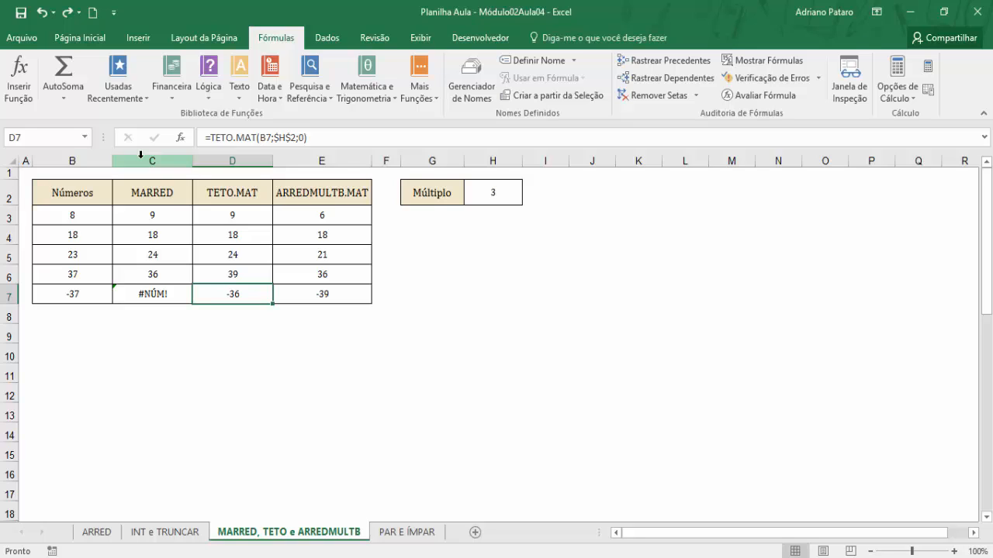
pyautogui.click(66, 13)
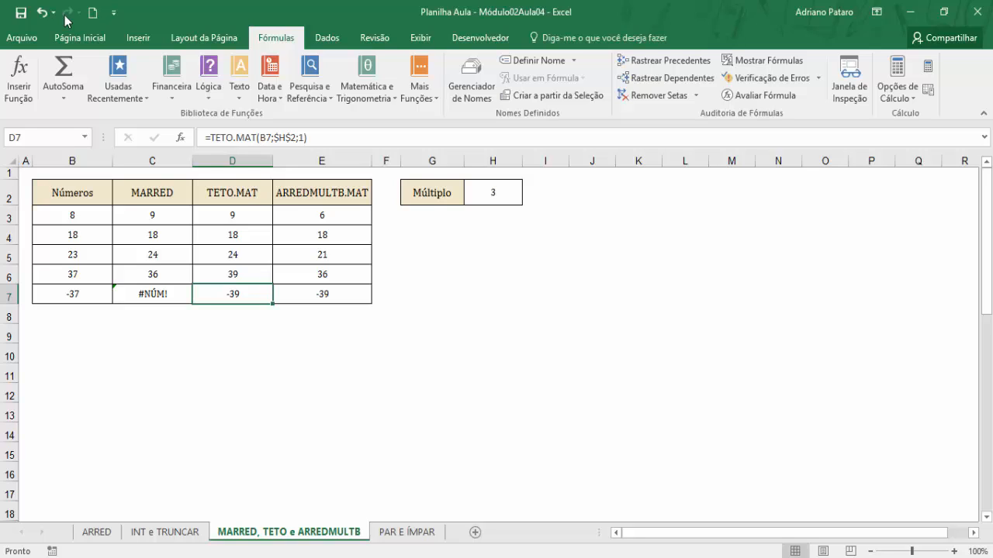
# - Set the Modo argument of the ARREDMULTB.MAT formula in E7 to 1 and compare the result with D7
pyautogui.click(346, 294)
pyautogui.click(181, 138)
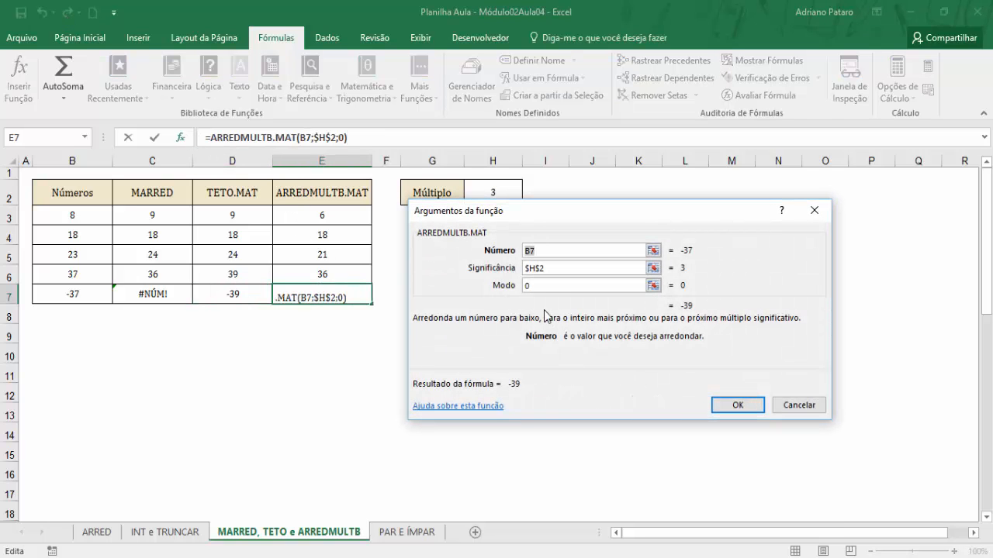
pyautogui.click(535, 286)
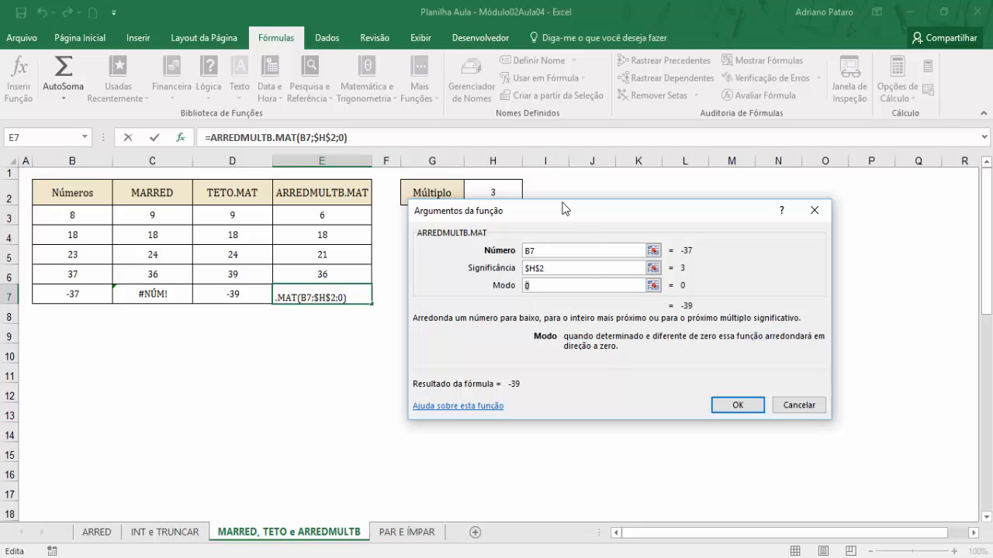
pyautogui.moveTo(566, 206); pyautogui.dragTo(590, 210)
pyautogui.write('1')
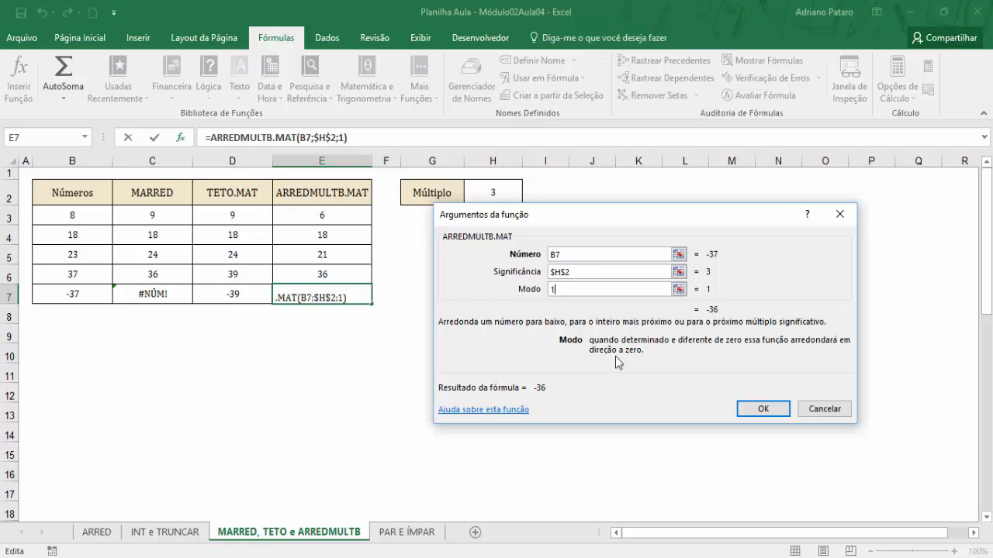
pyautogui.click(770, 411)
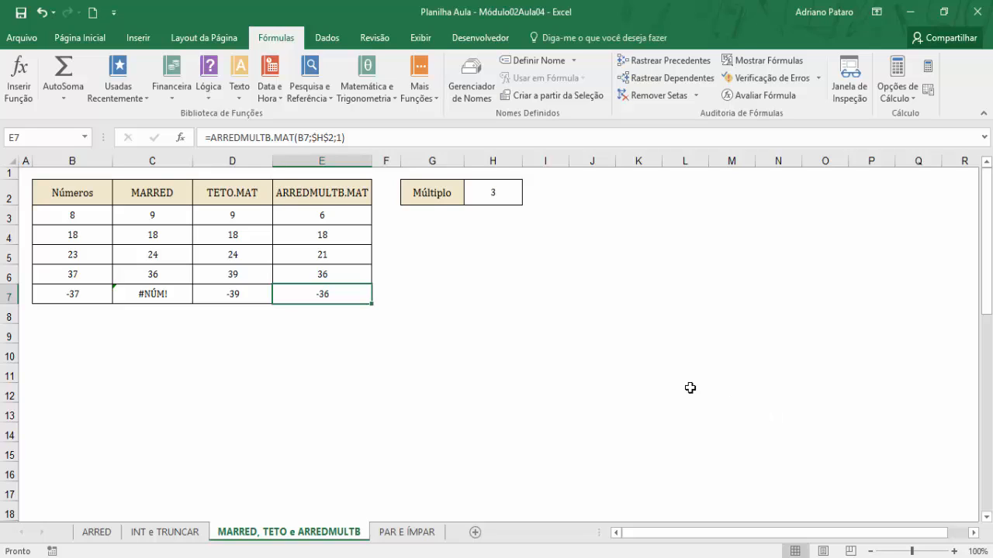
pyautogui.click(244, 294)
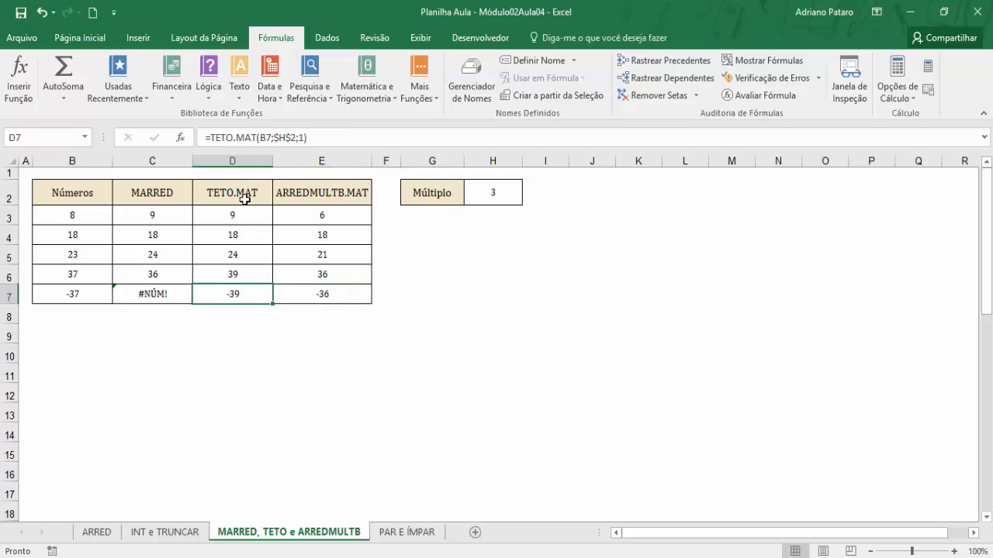
pyautogui.click(320, 295)
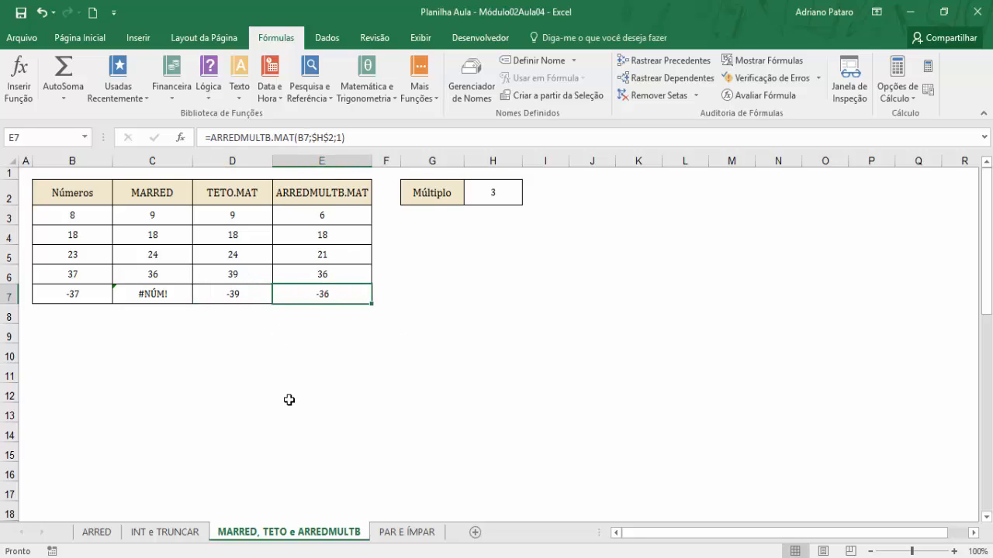
# - On the PAR E ÍMPAR sheet, insert the PAR function in C3 with B3 as Núm
pyautogui.click(411, 532)
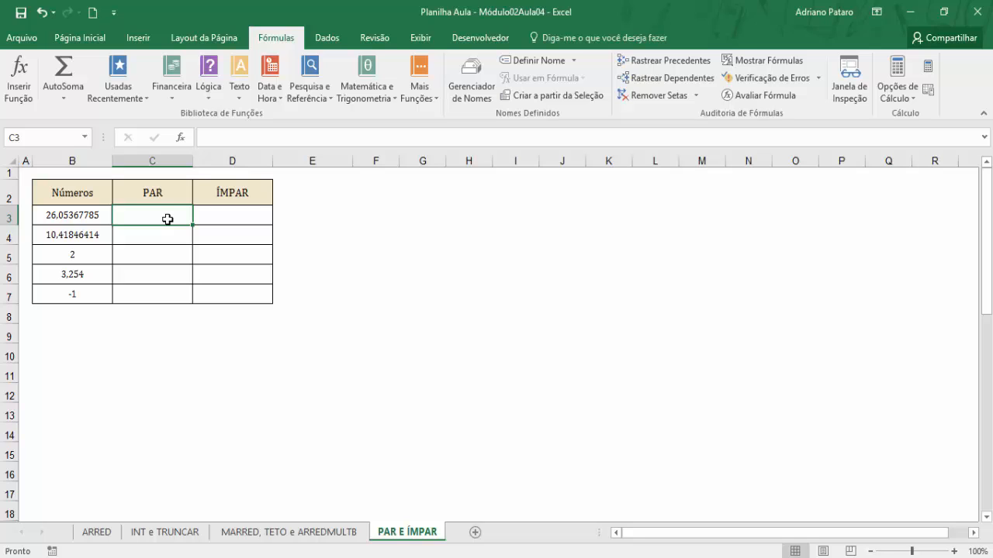
pyautogui.click(94, 211)
pyautogui.click(132, 213)
pyautogui.click(363, 93)
pyautogui.moveTo(475, 165); pyautogui.dragTo(472, 329)
pyautogui.click(435, 193)
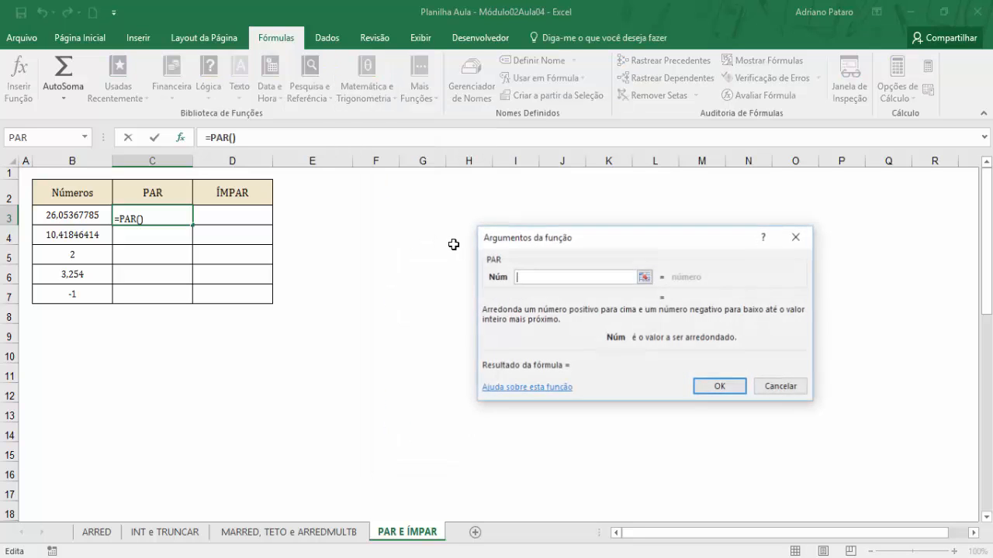
pyautogui.click(81, 217)
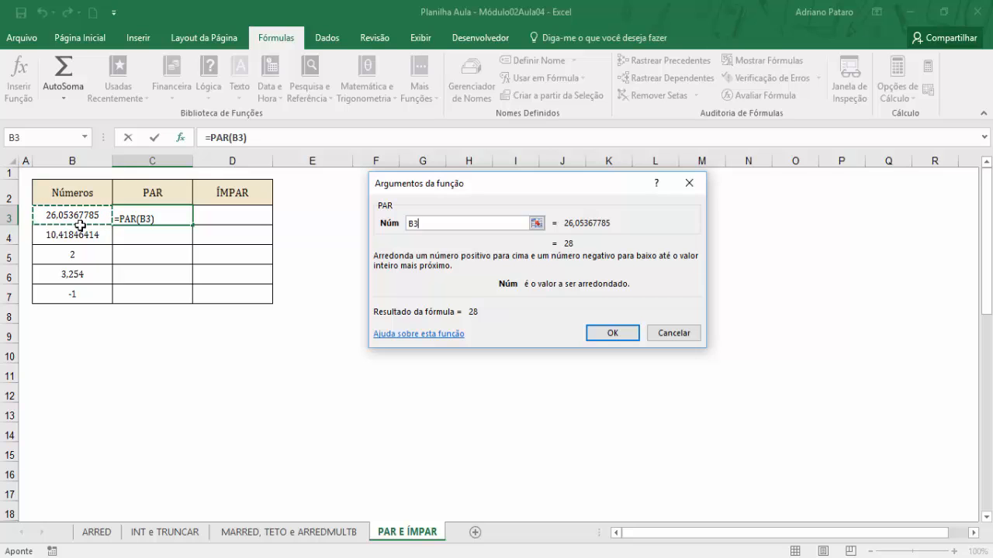
pyautogui.click(607, 333)
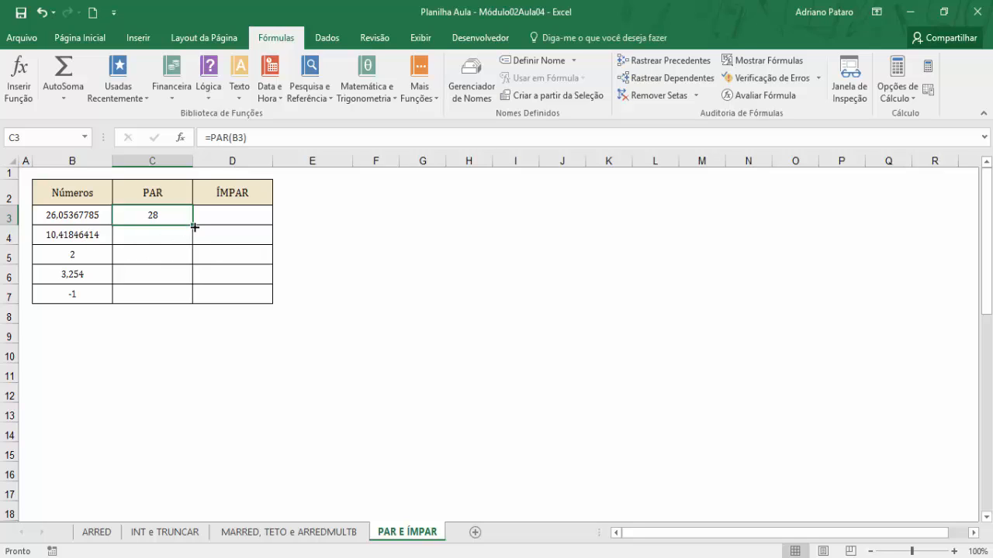
# - Copy the PAR formula from C3 down to C6 row by row, and review the function's description from C3
pyautogui.moveTo(195, 226); pyautogui.dragTo(195, 243)
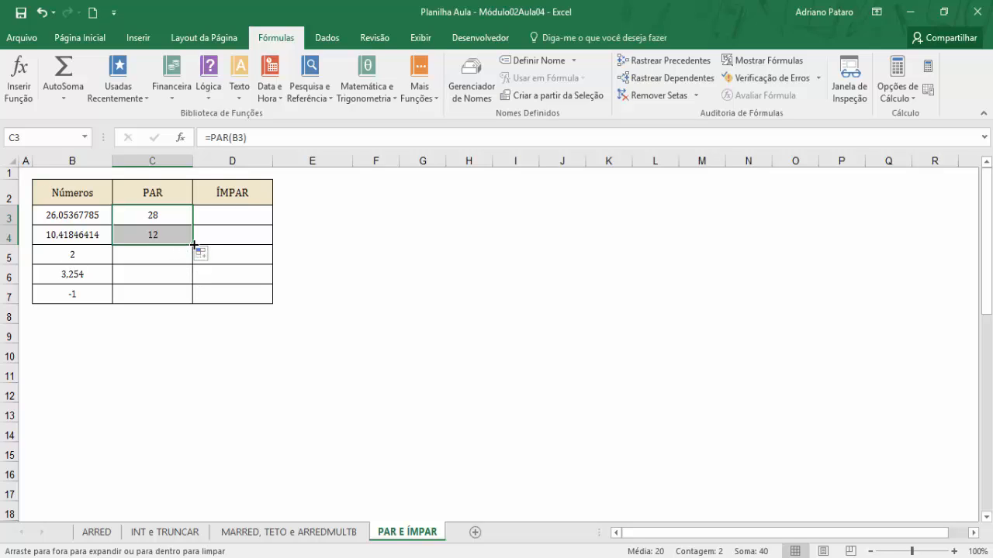
pyautogui.moveTo(194, 244); pyautogui.dragTo(192, 260)
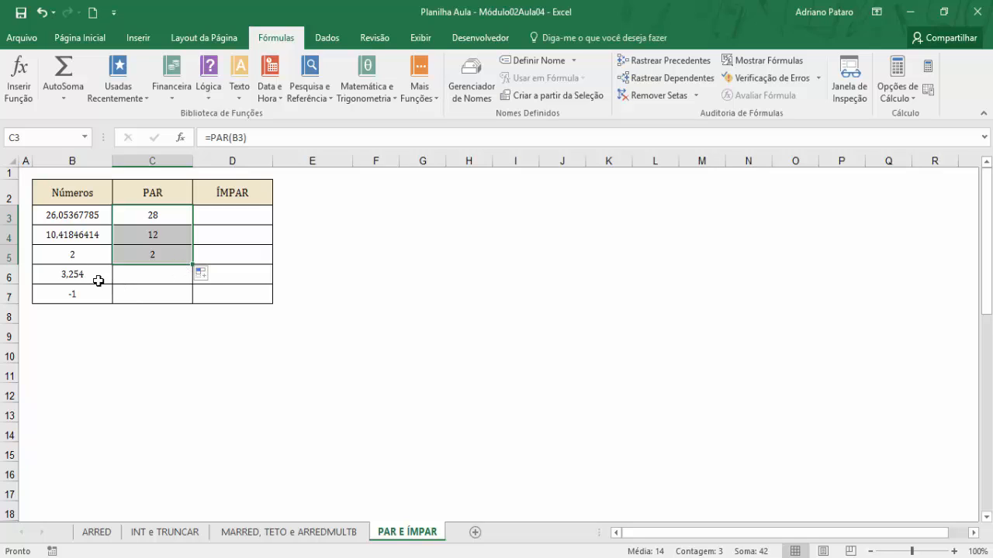
pyautogui.moveTo(190, 266); pyautogui.dragTo(197, 274)
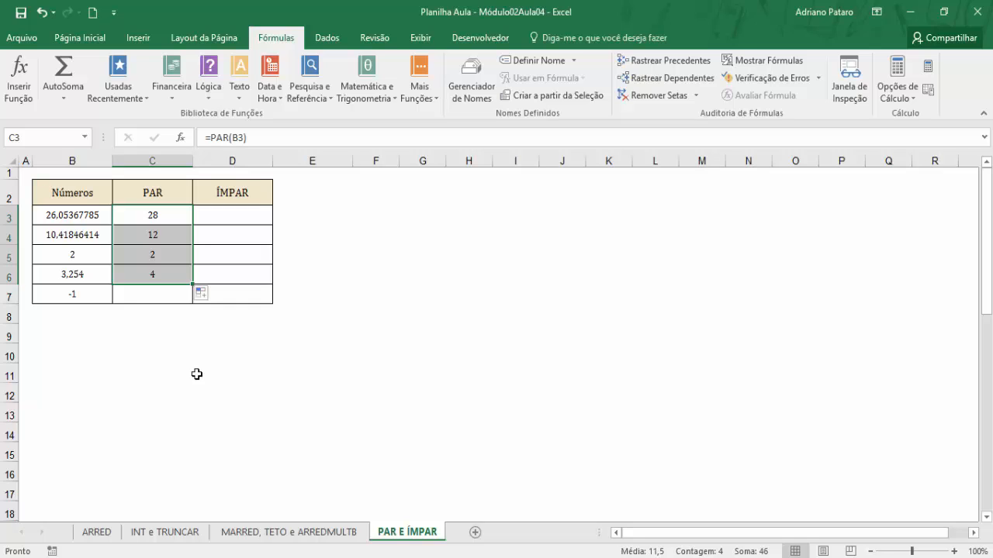
pyautogui.click(181, 215)
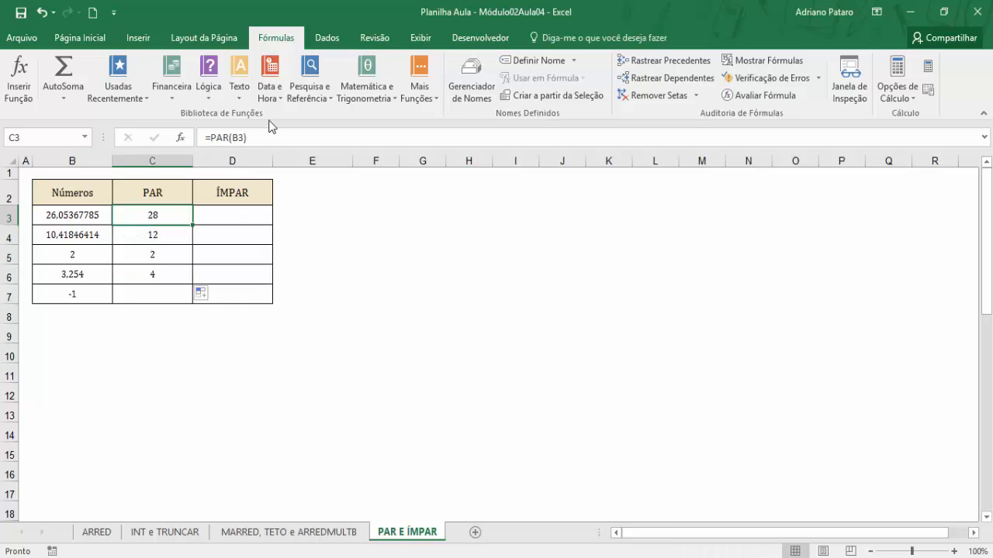
pyautogui.click(180, 137)
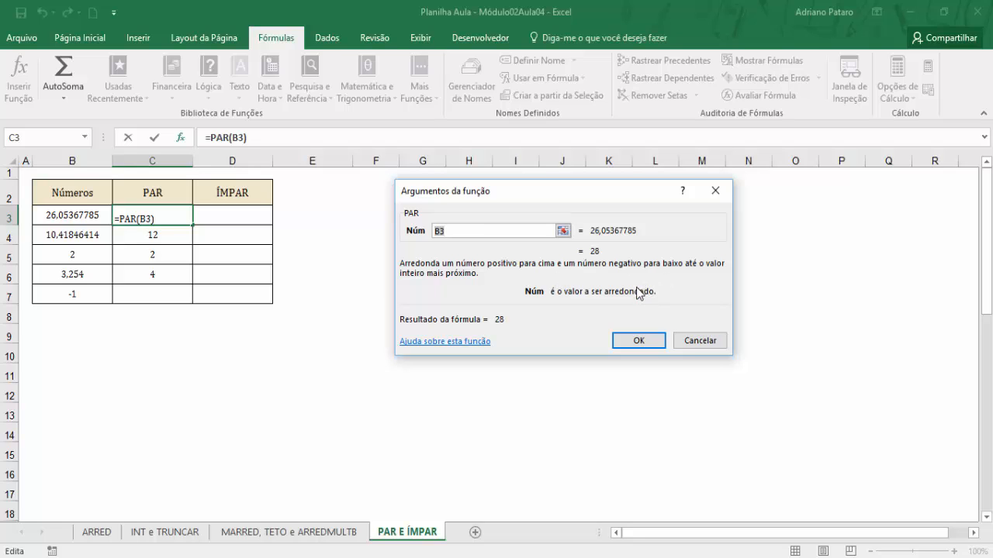
pyautogui.press('Return')
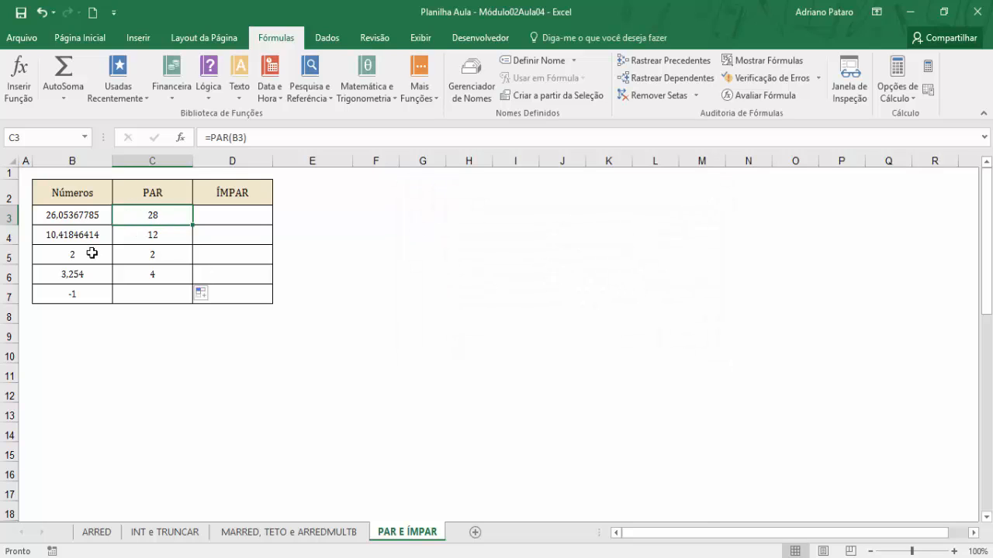
# - Copy the PAR formula from C6 to C7 and check its result for the negative number
pyautogui.click(151, 277)
pyautogui.moveTo(192, 284); pyautogui.dragTo(196, 301)
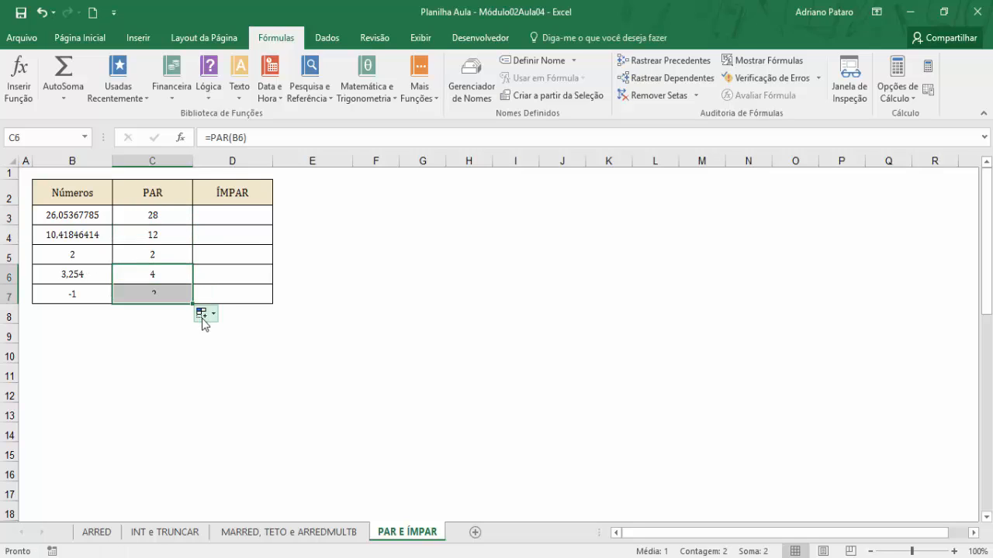
pyautogui.click(187, 299)
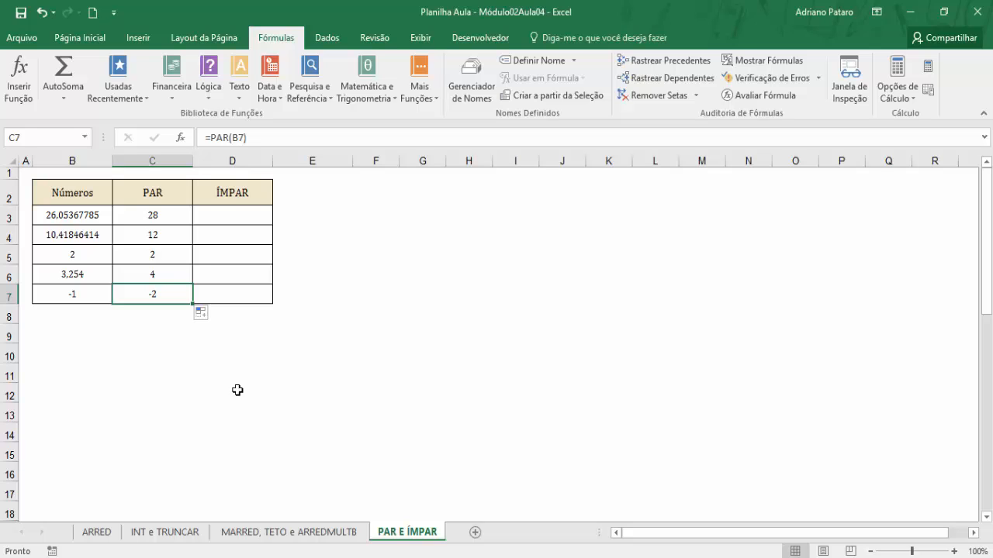
# - Replace the number in B7 with -41 and check the PAR result in C7
pyautogui.click(104, 299)
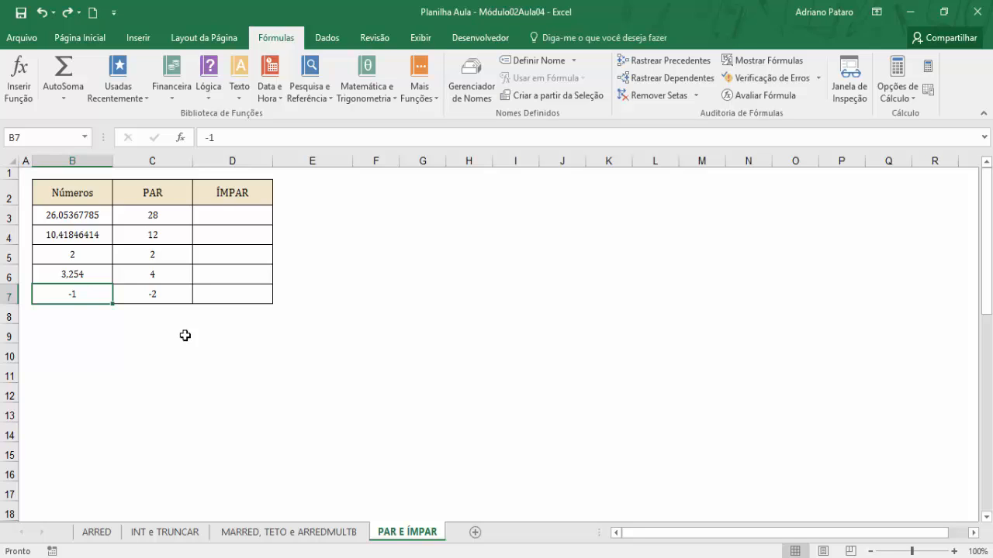
pyautogui.write('-41')
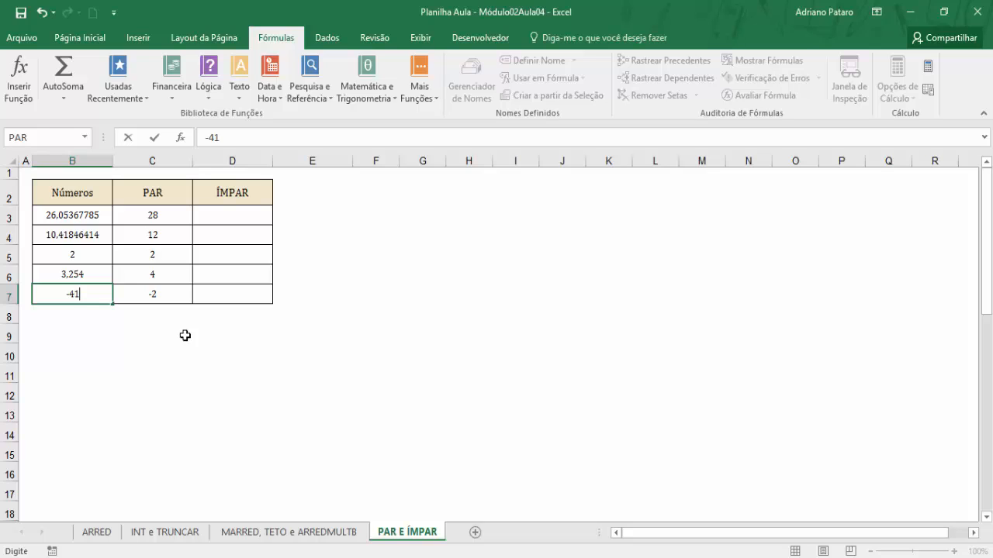
pyautogui.press('Return')
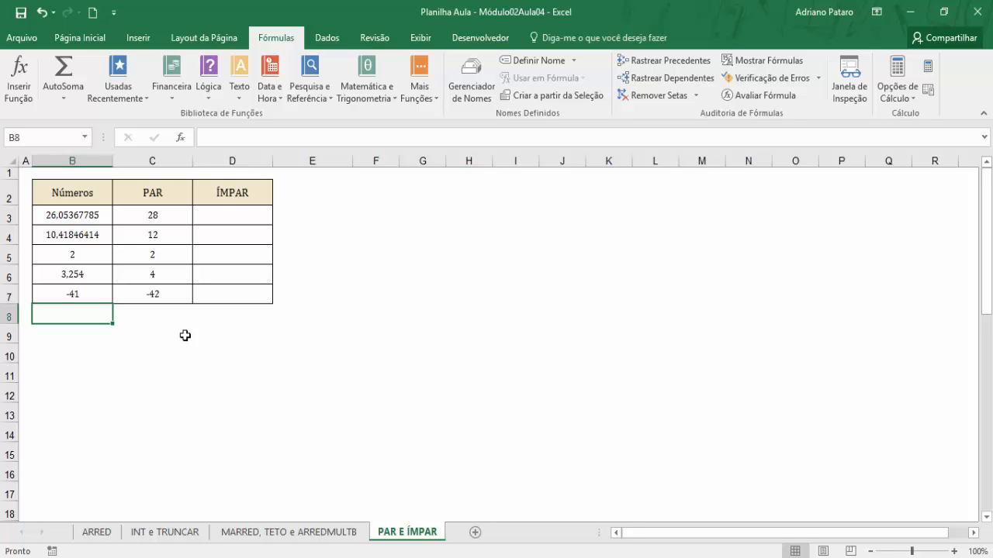
pyautogui.click(166, 299)
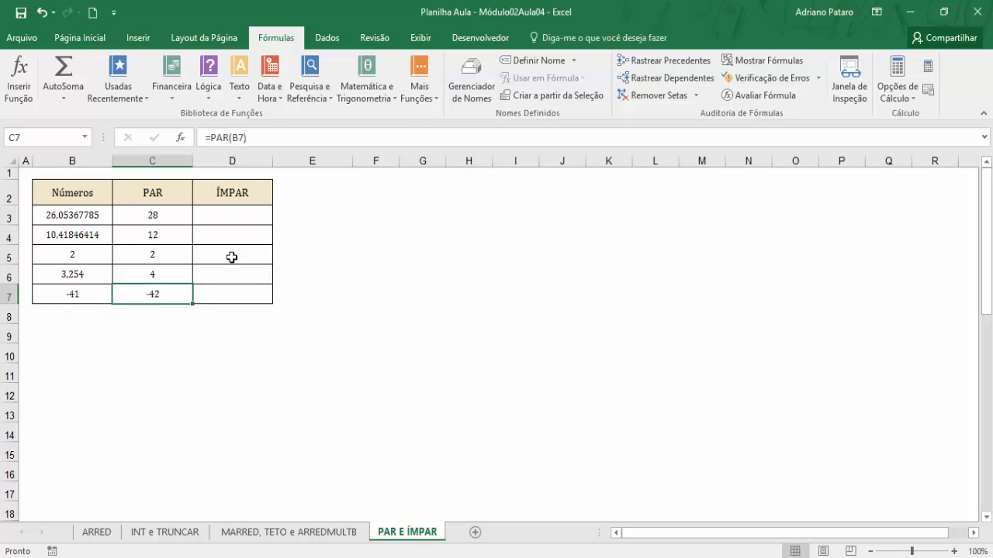
# - Review the PAR function's description from C7, and insert the ÍMPAR function in D3 with B3 as Núm
pyautogui.click(181, 138)
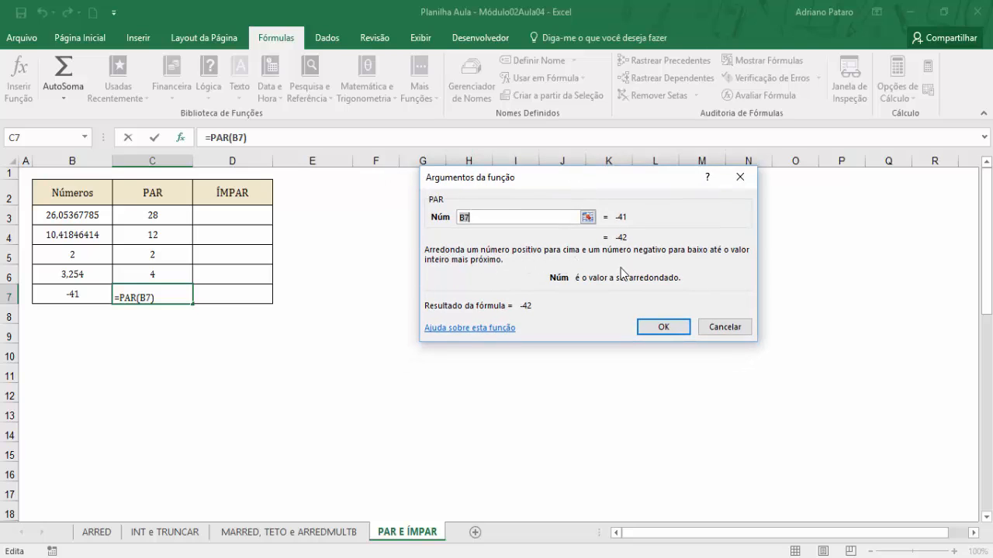
pyautogui.click(715, 329)
pyautogui.click(265, 215)
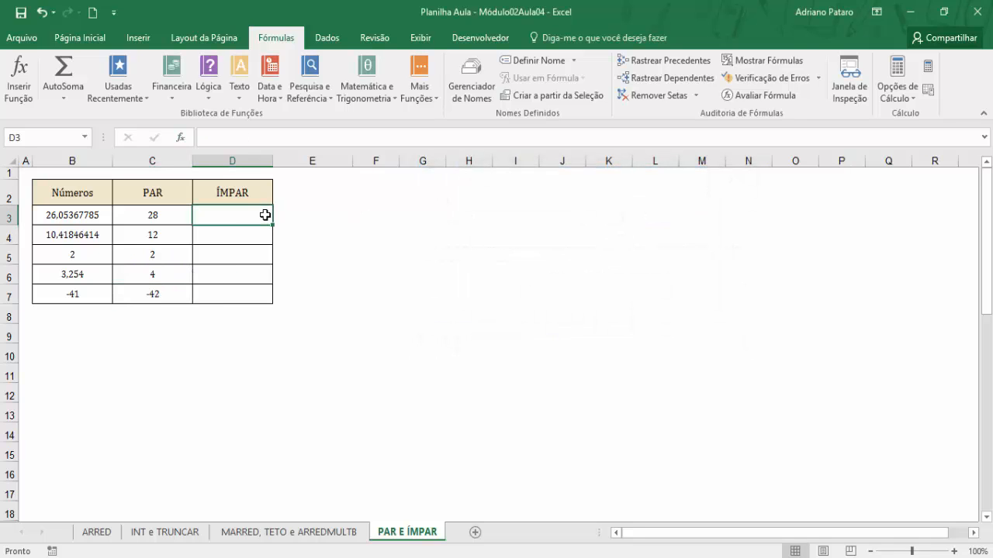
pyautogui.click(372, 93)
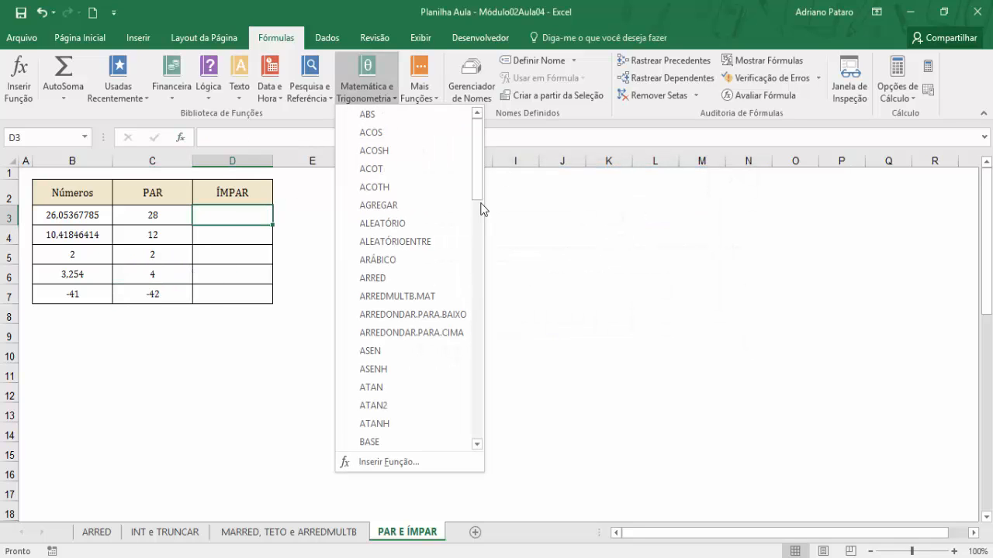
pyautogui.scroll(-2, 477, 247)
pyautogui.scroll(-10, 477, 247)
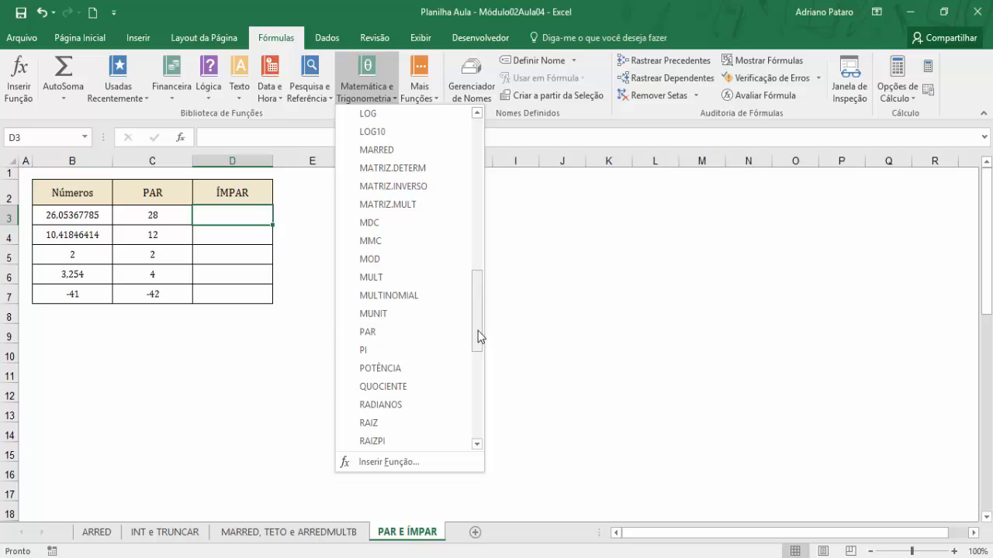
pyautogui.moveTo(479, 301); pyautogui.dragTo(474, 246)
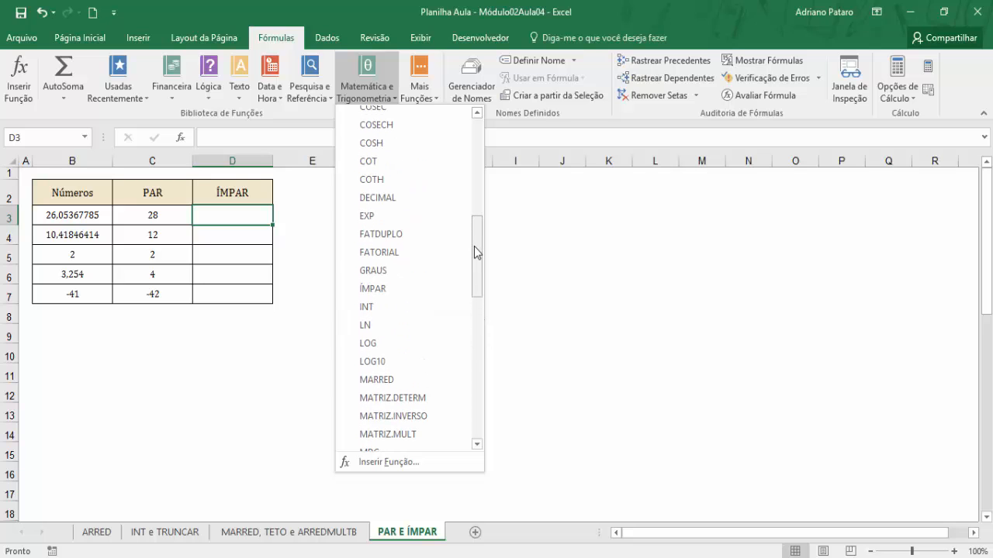
pyautogui.click(424, 288)
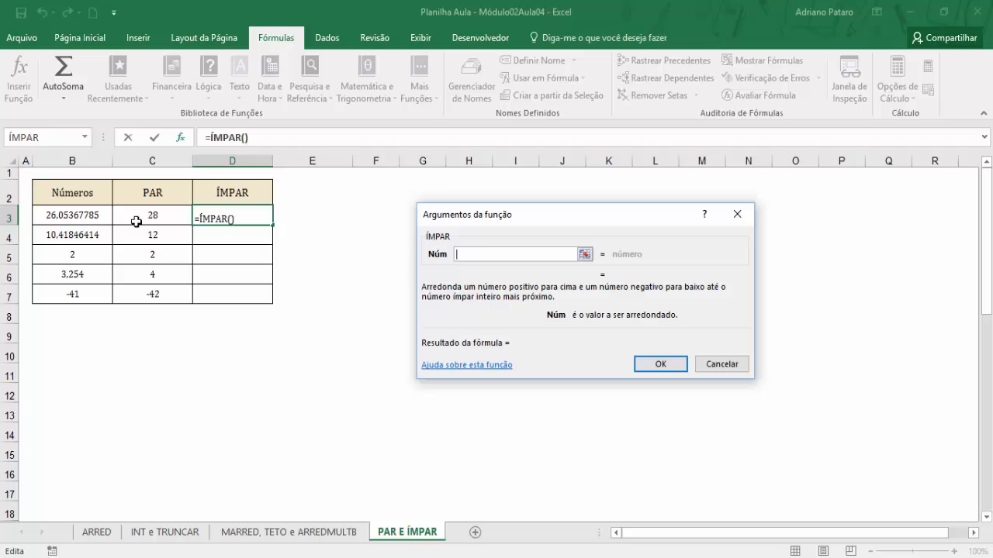
pyautogui.click(69, 212)
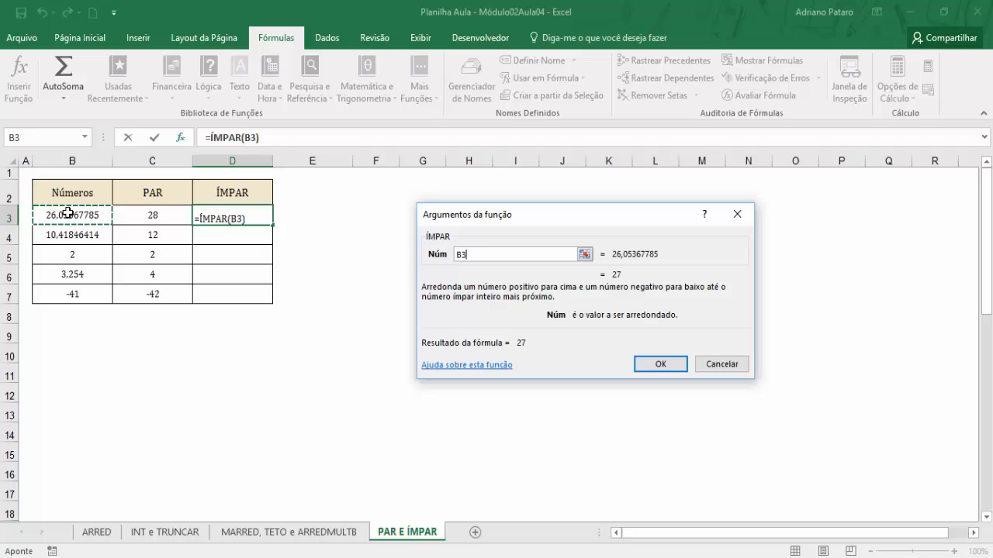
pyautogui.click(658, 362)
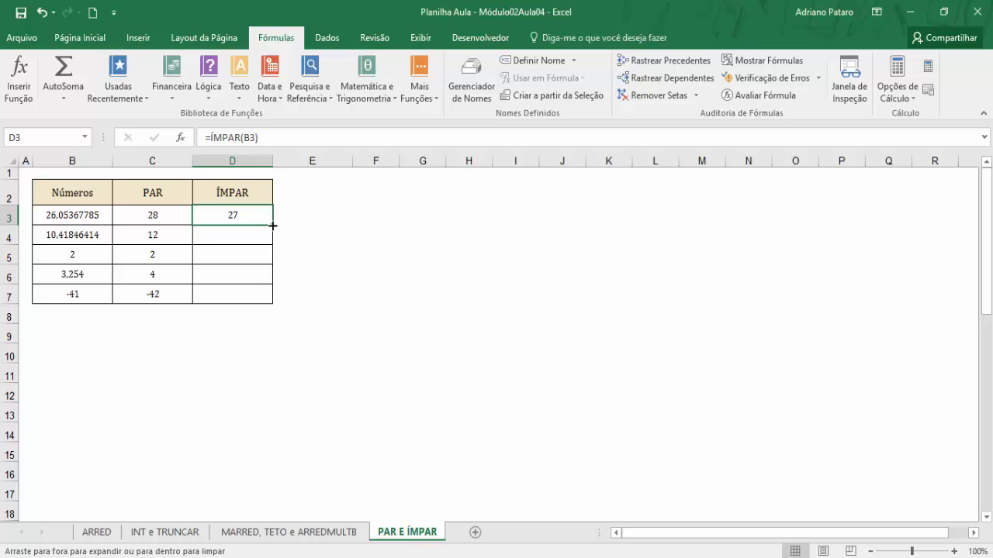
# - Copy the ÍMPAR formula from D3 down to D6, and extend the copy to the negative number's row, D7
pyautogui.moveTo(273, 226); pyautogui.dragTo(272, 282)
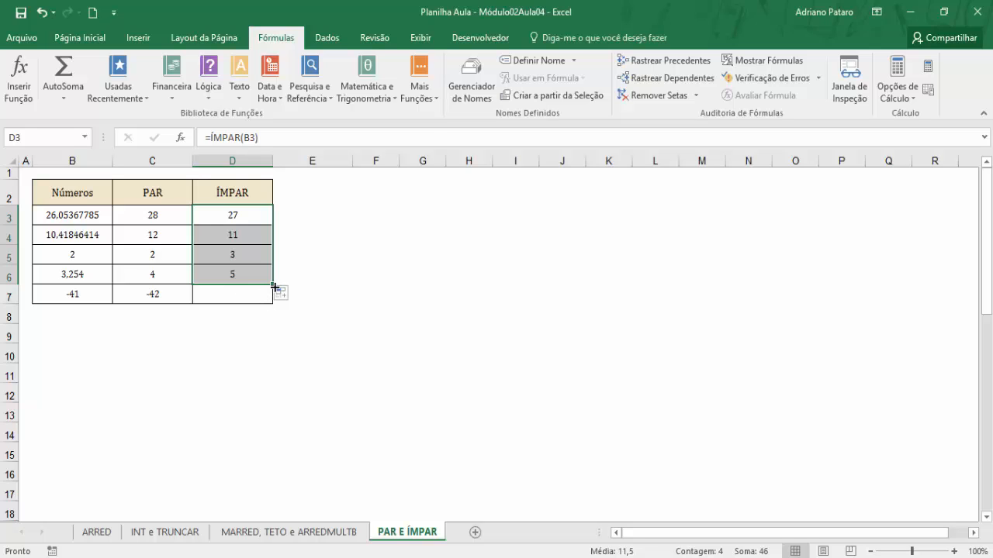
pyautogui.click(275, 293)
pyautogui.click(270, 287)
pyautogui.moveTo(272, 285); pyautogui.dragTo(268, 302)
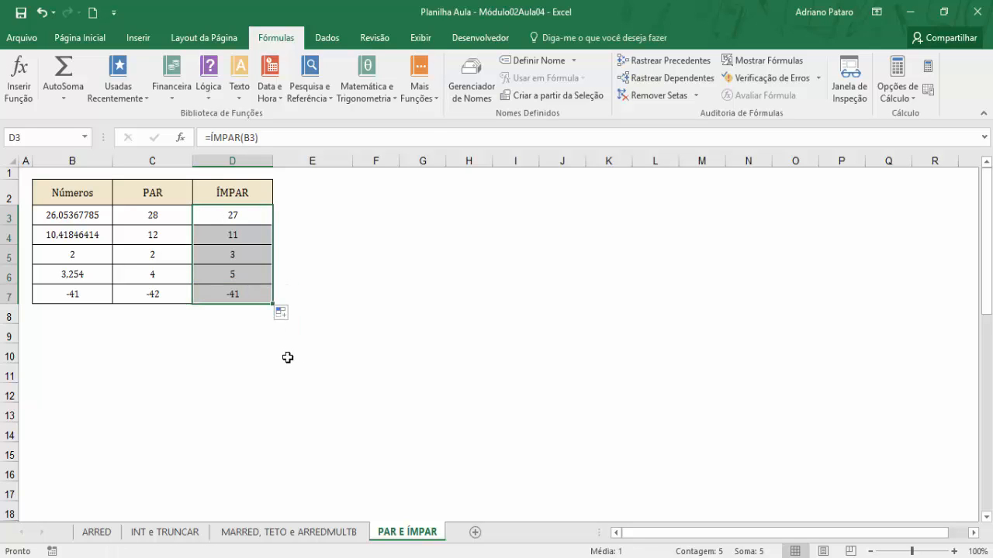
# - Compare the PAR and ÍMPAR results with the original numbers in rows 5, 7 and 3
pyautogui.click(89, 255)
pyautogui.click(139, 259)
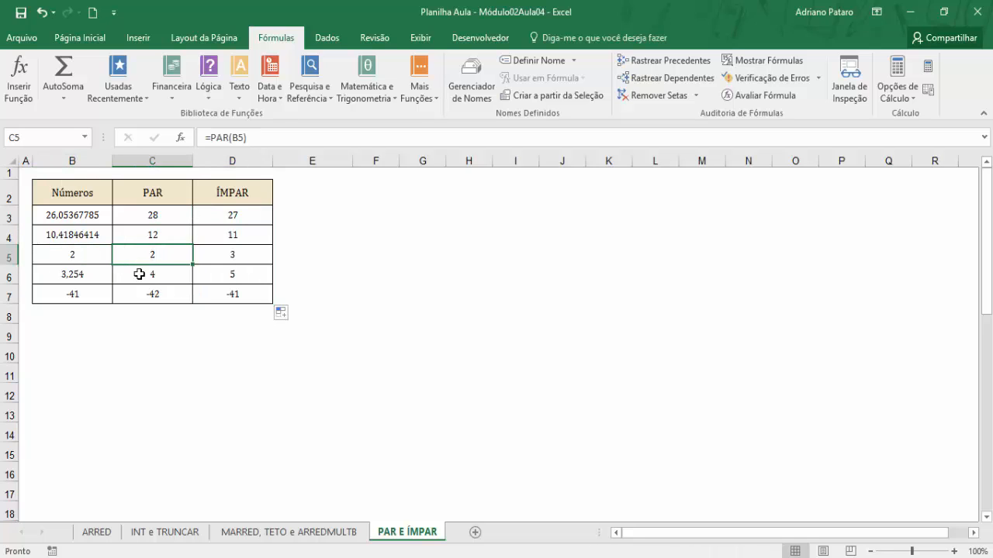
pyautogui.click(97, 294)
pyautogui.click(225, 295)
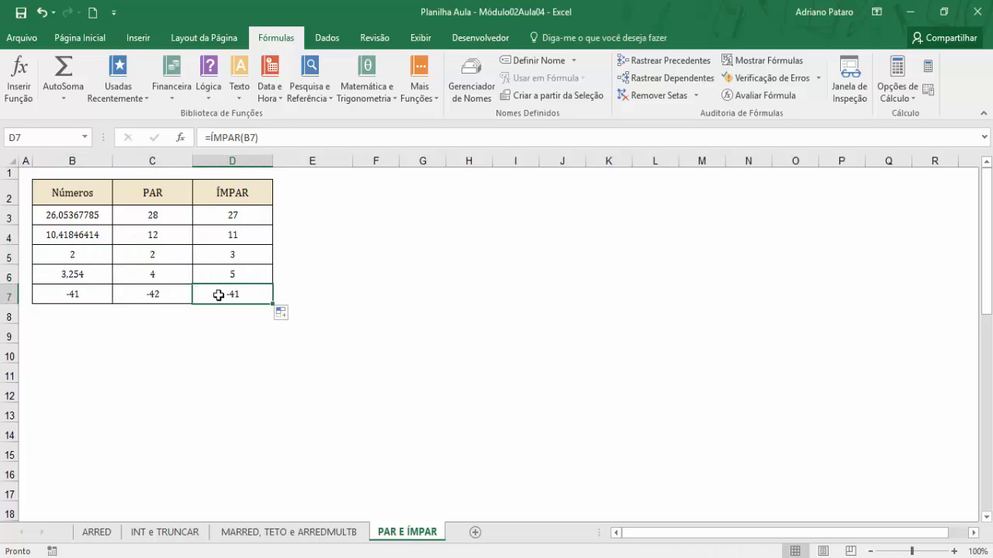
pyautogui.click(154, 222)
pyautogui.click(223, 222)
pyautogui.click(174, 221)
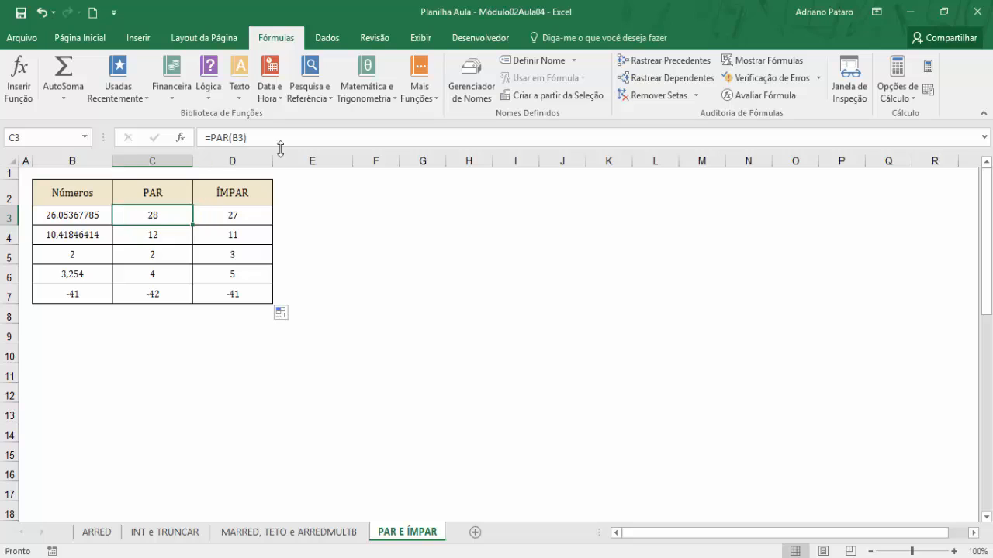
pyautogui.click(224, 216)
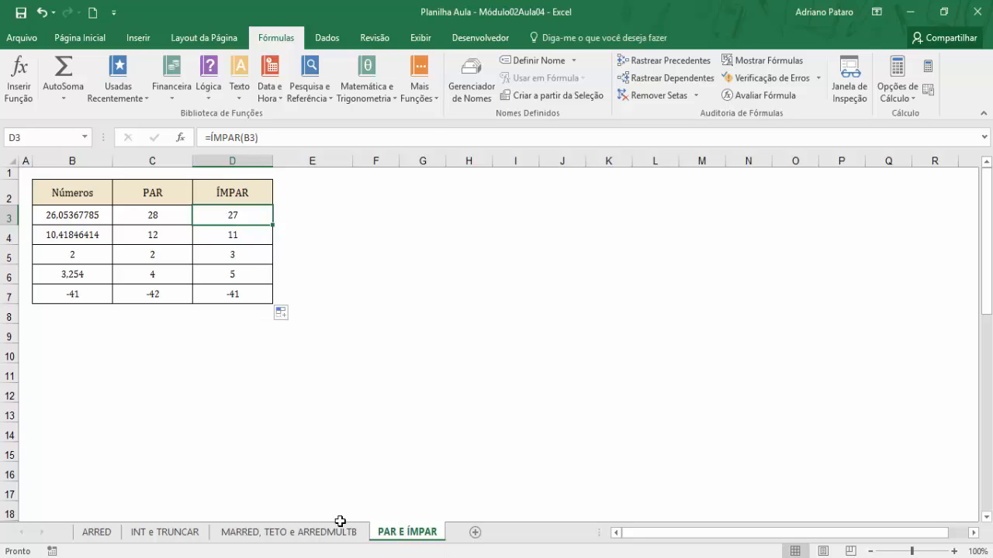
# - Review the row 3 rounding formulas on the ARRED sheet and the negative number's results in row 7 of INT e TRUNCAR
pyautogui.click(92, 535)
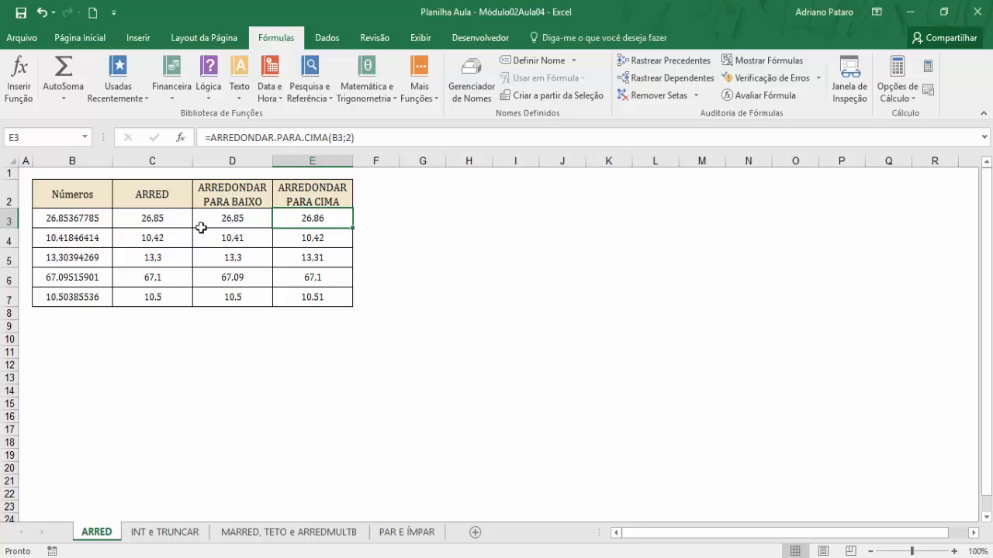
pyautogui.click(169, 219)
pyautogui.click(233, 217)
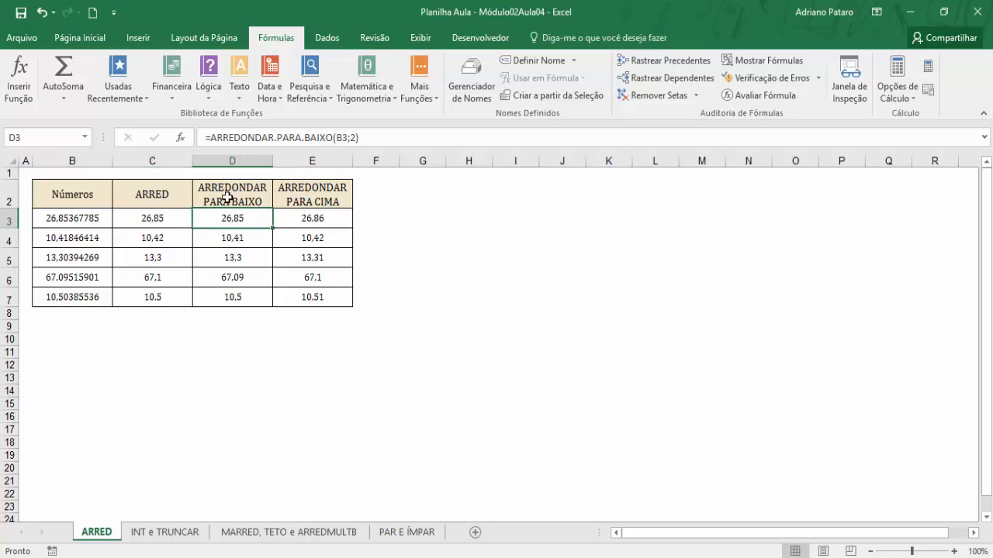
pyautogui.click(165, 214)
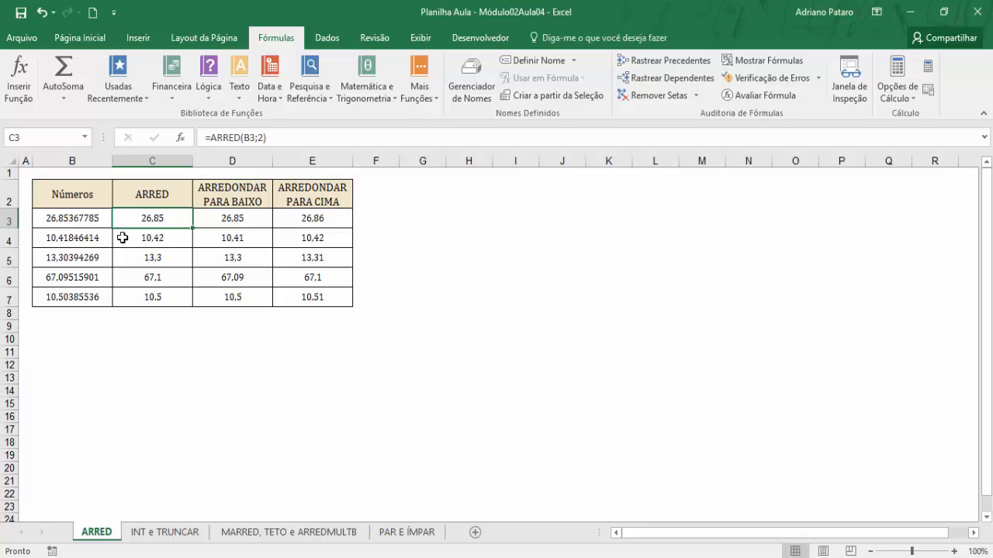
pyautogui.click(155, 533)
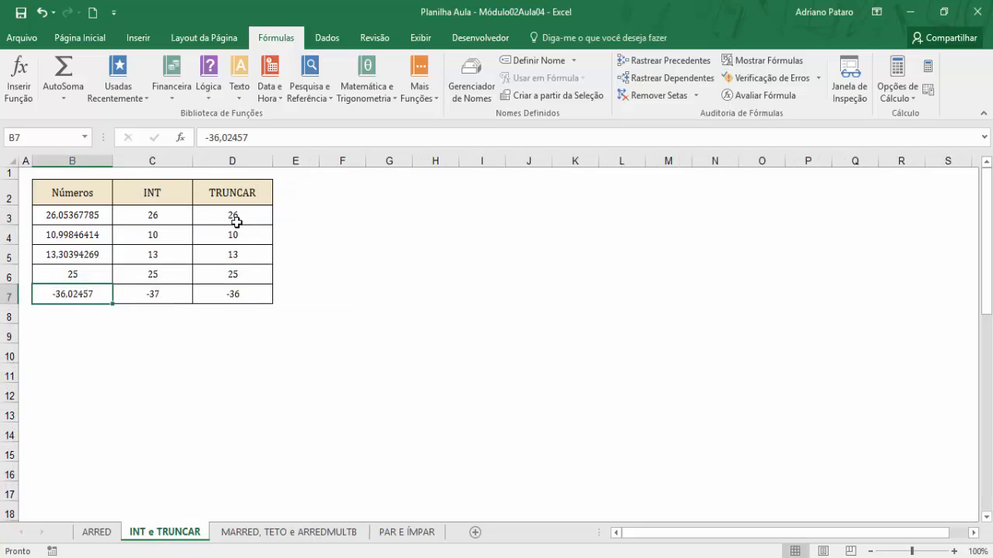
pyautogui.click(156, 299)
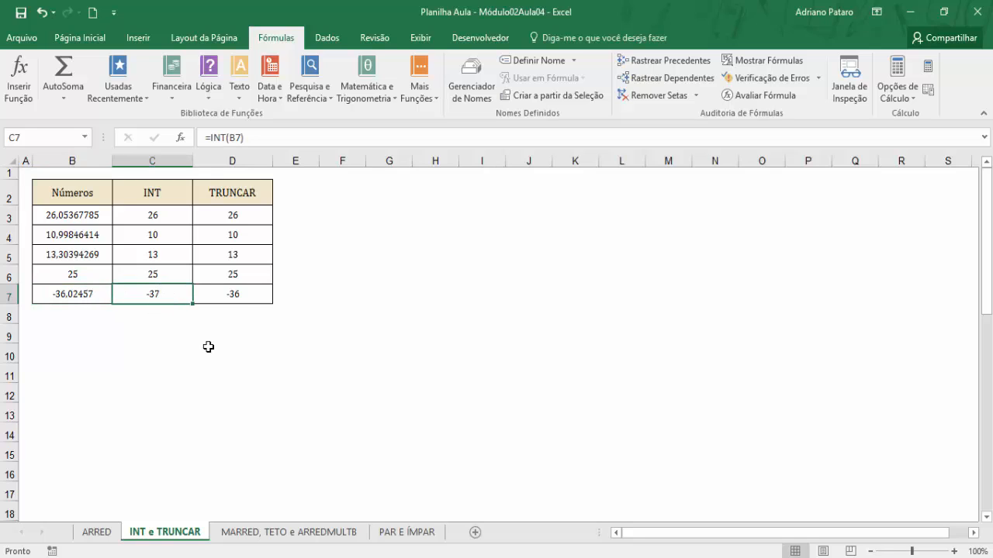
pyautogui.click(249, 293)
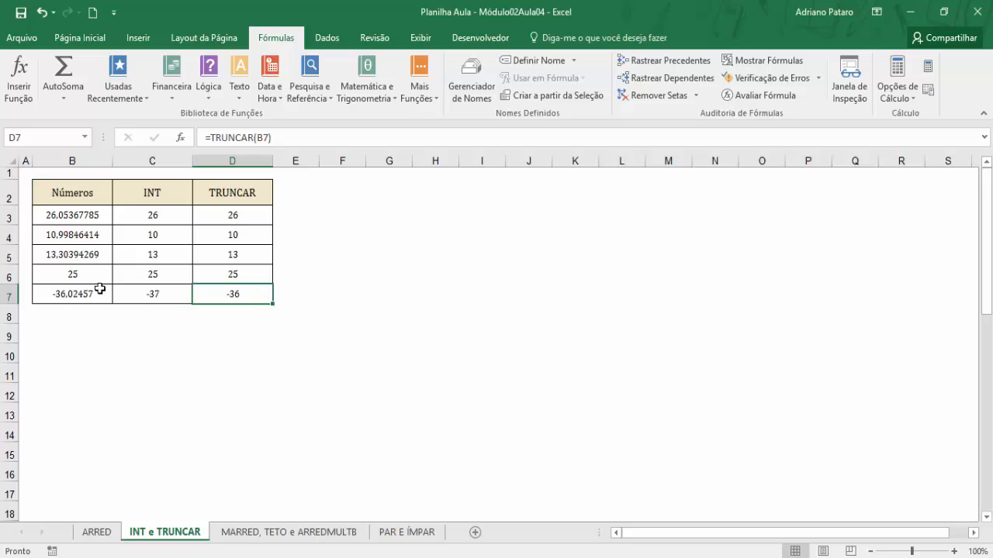
# - Review the row 3 formulas on the MARRED, TETO e ARREDMULTB sheet and the PAR and ÍMPAR formulas on PAR E ÍMPAR
pyautogui.click(293, 534)
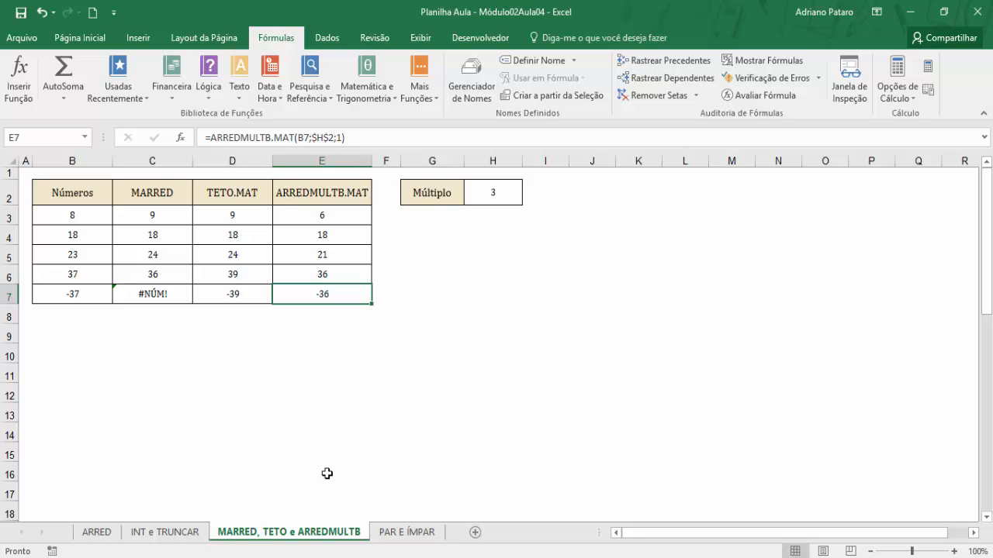
pyautogui.click(148, 217)
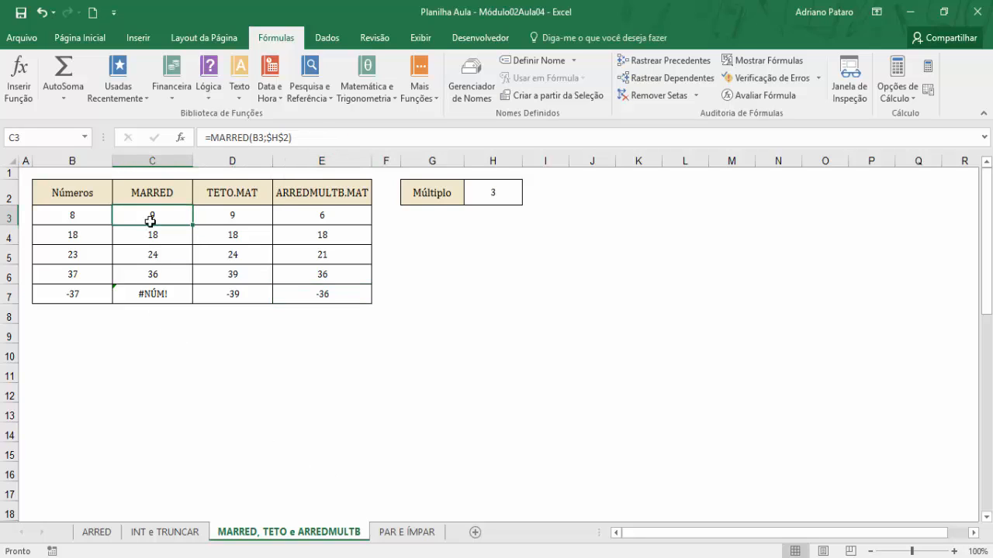
pyautogui.click(256, 213)
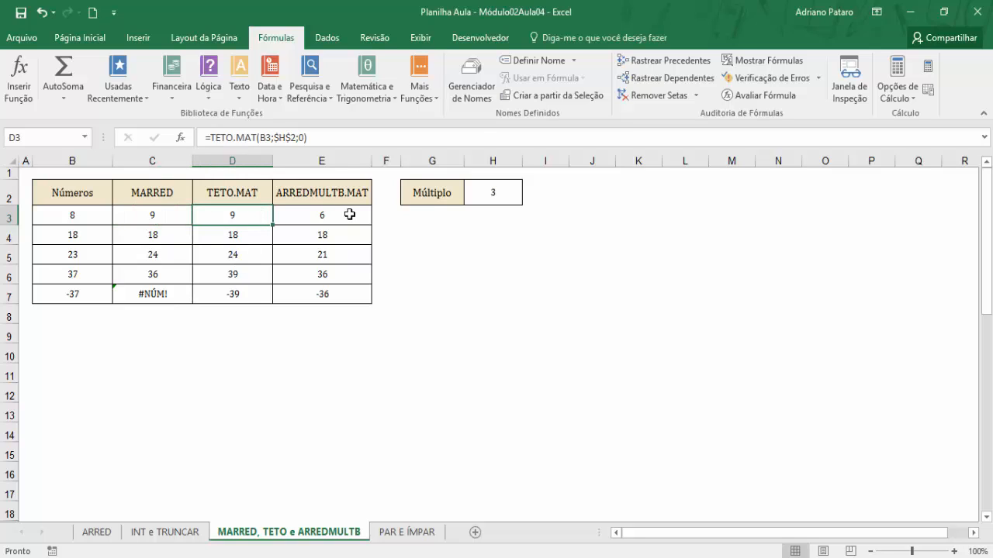
pyautogui.click(350, 214)
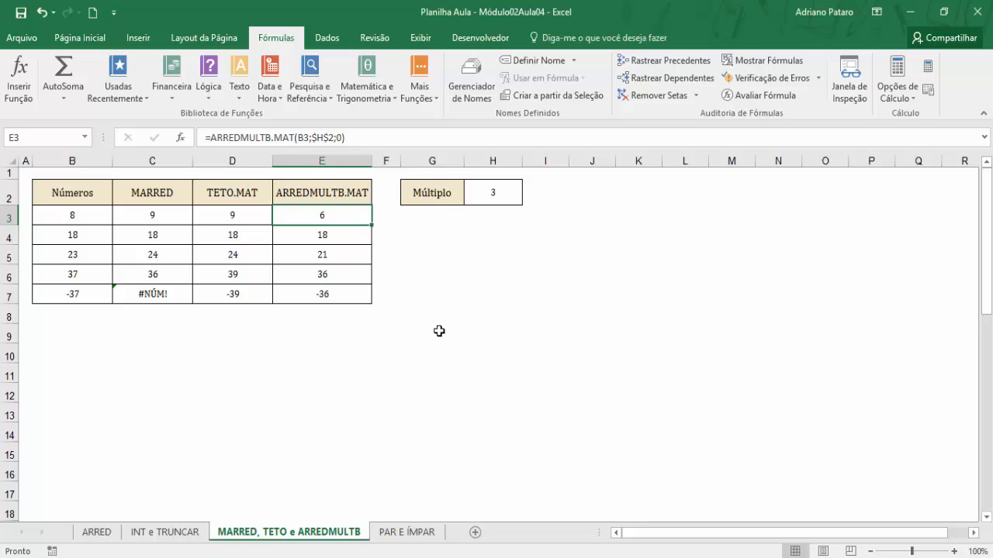
pyautogui.click(413, 532)
pyautogui.click(165, 212)
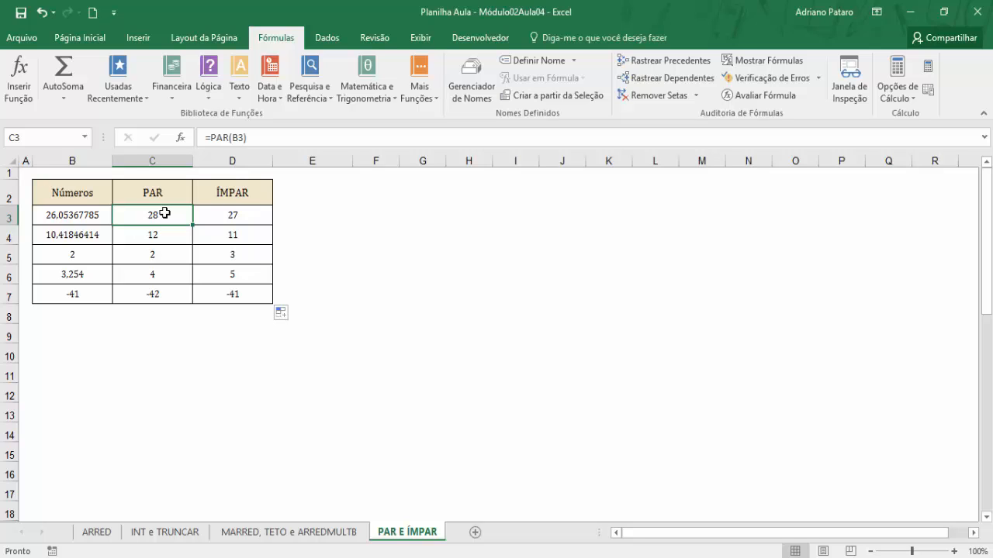
pyautogui.click(237, 215)
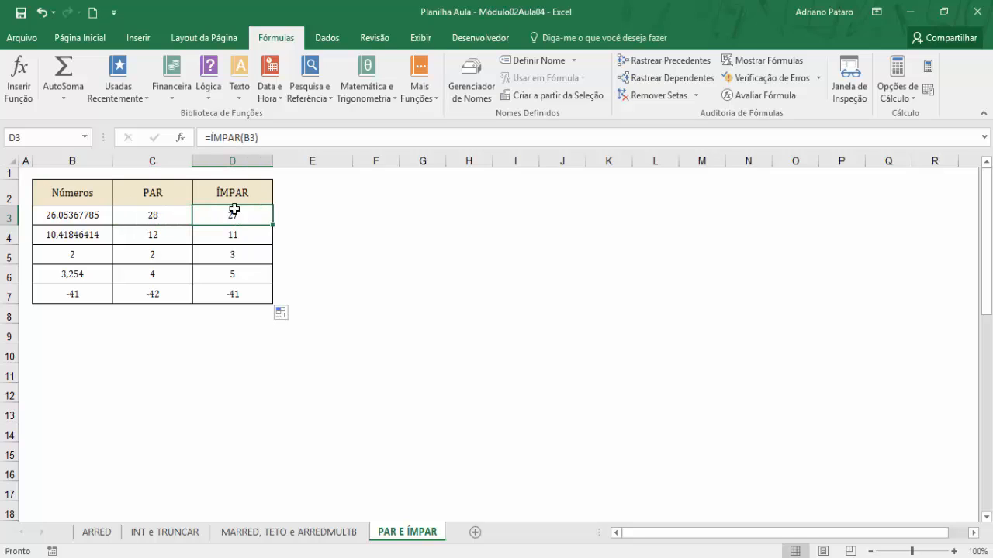
pyautogui.click(164, 291)
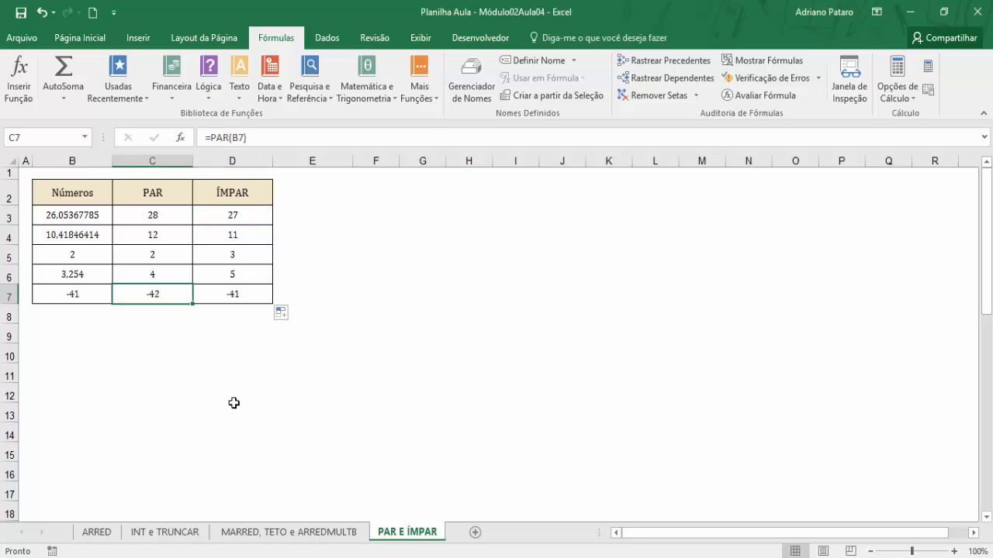